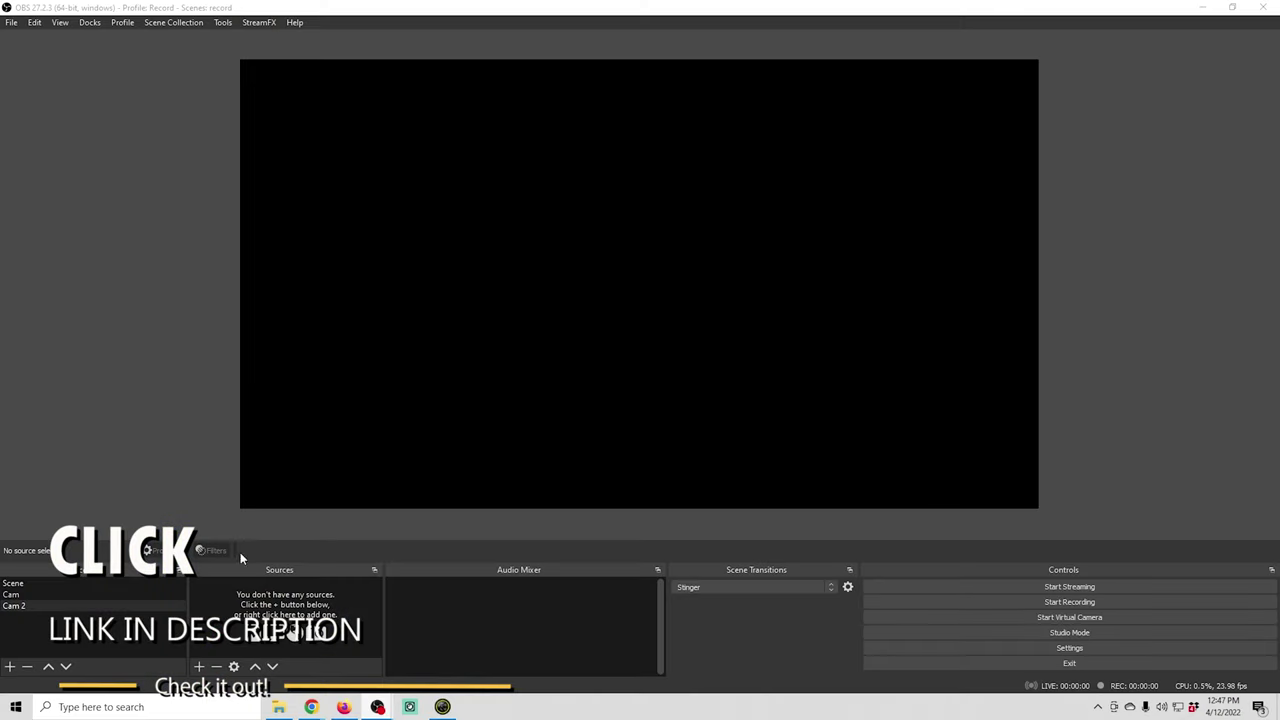
Step: Create and switch to a new profile named 'Twitch', then open Settings
left_click(122, 22)
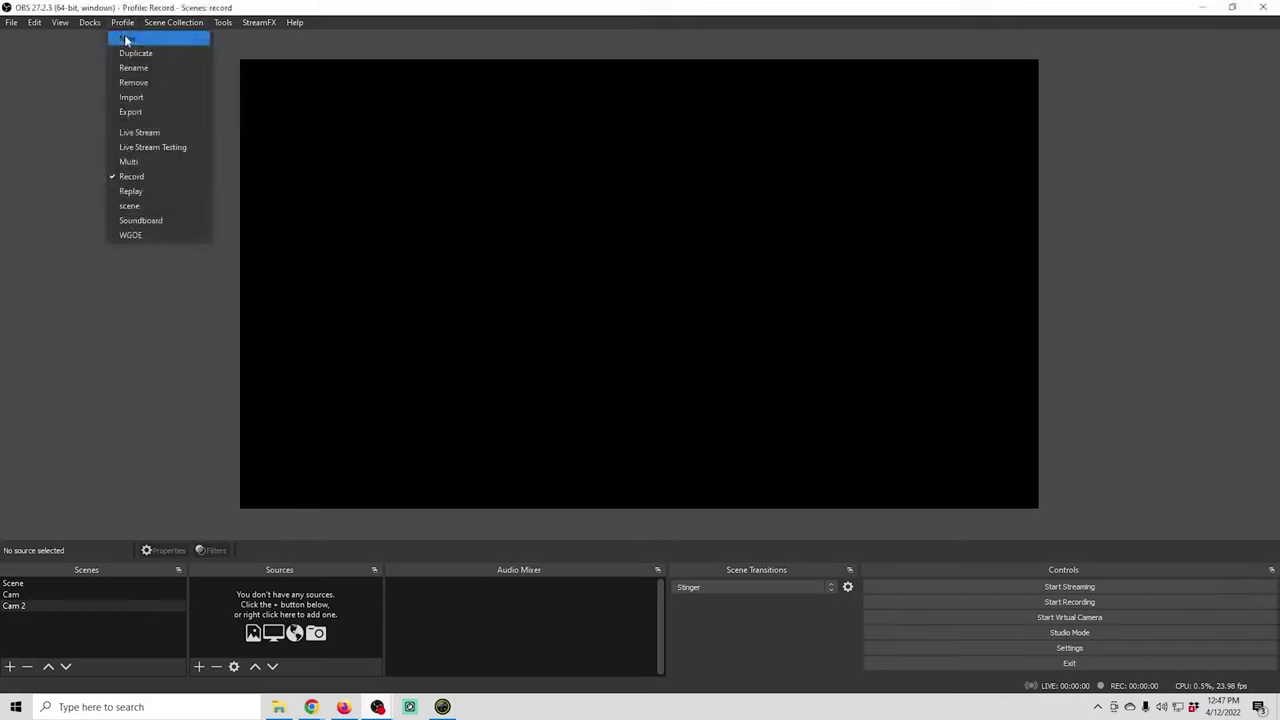
left_click(125, 40)
type("Twitch")
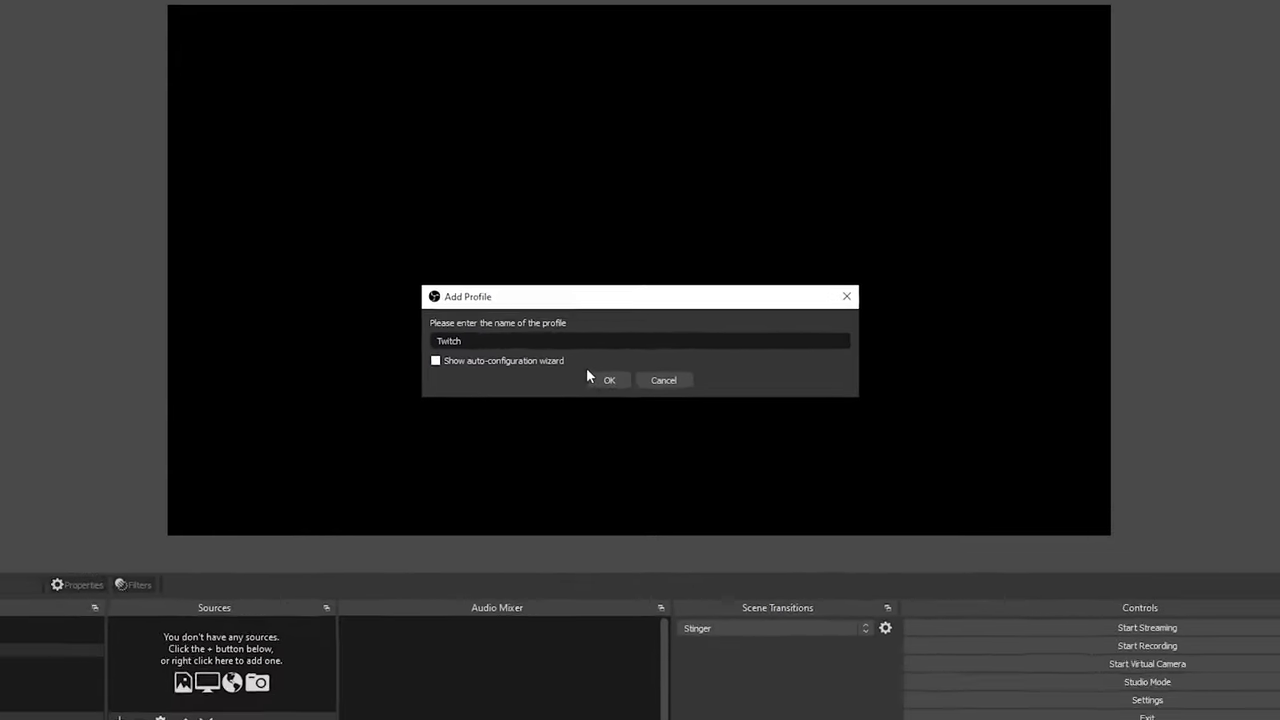
left_click(598, 379)
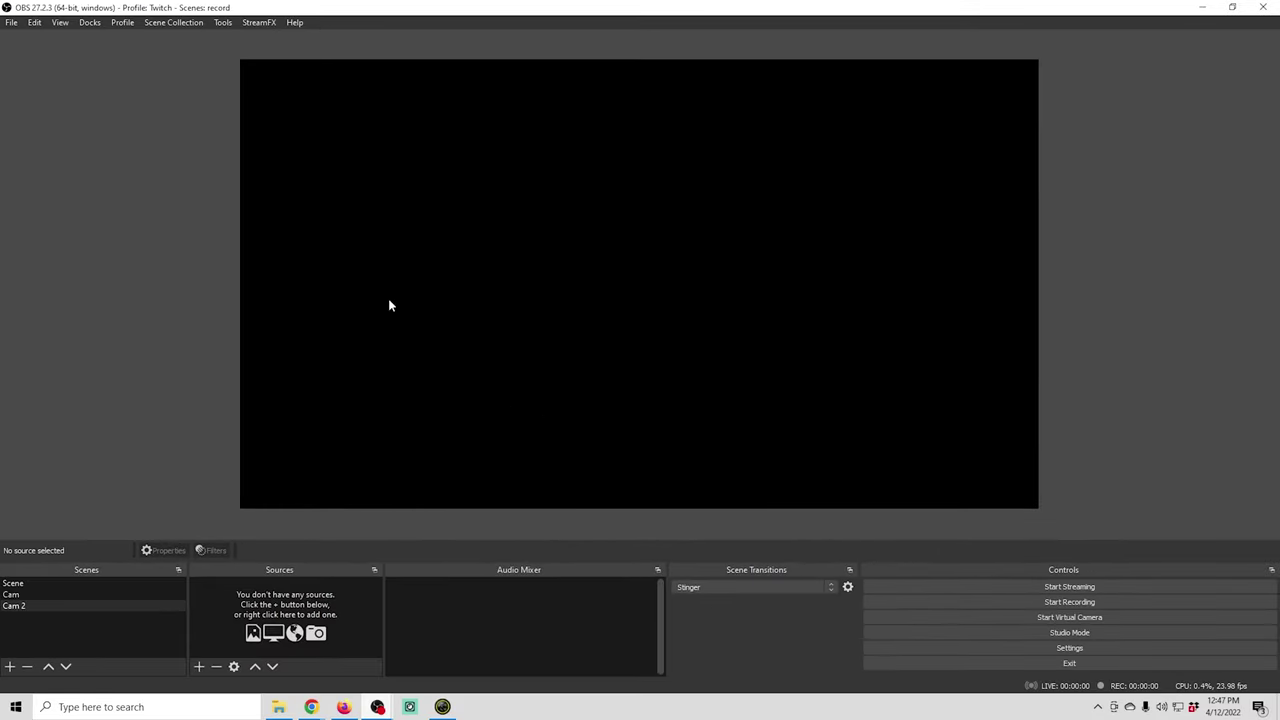
left_click(1049, 648)
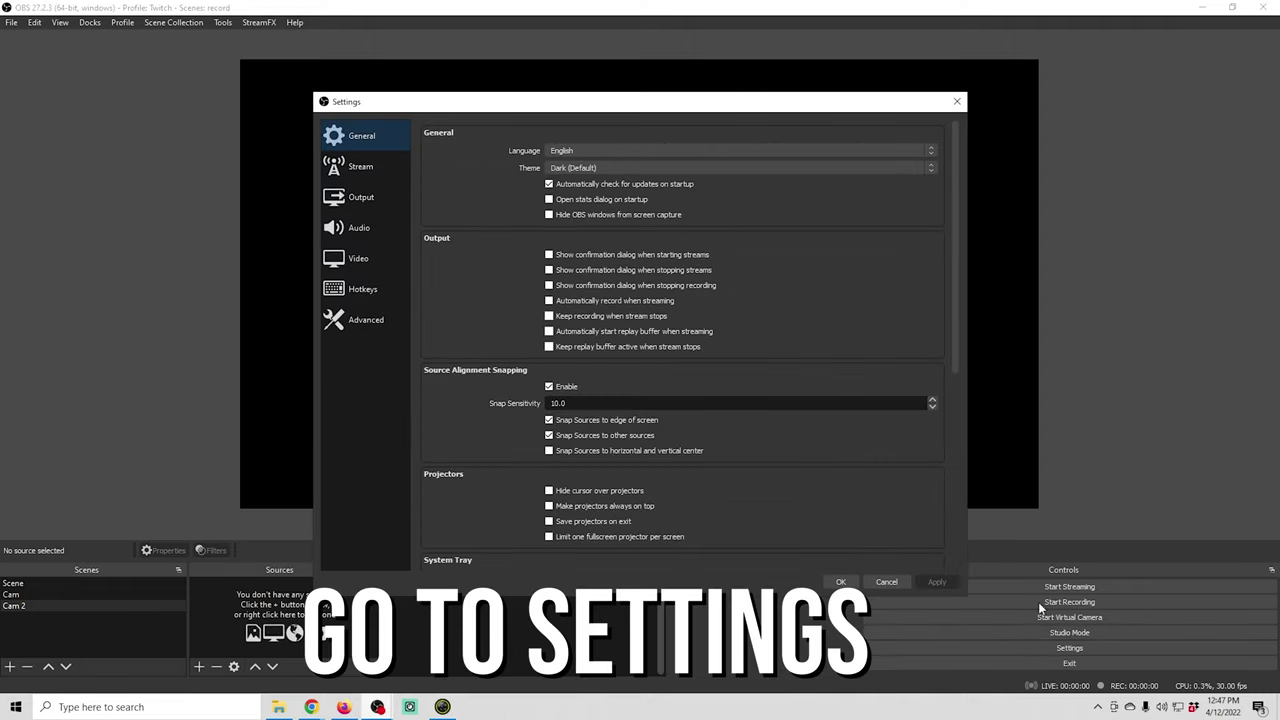
Step: On the Stream page, connect the Twitch account using the account username, password and authenticator code
left_click(361, 170)
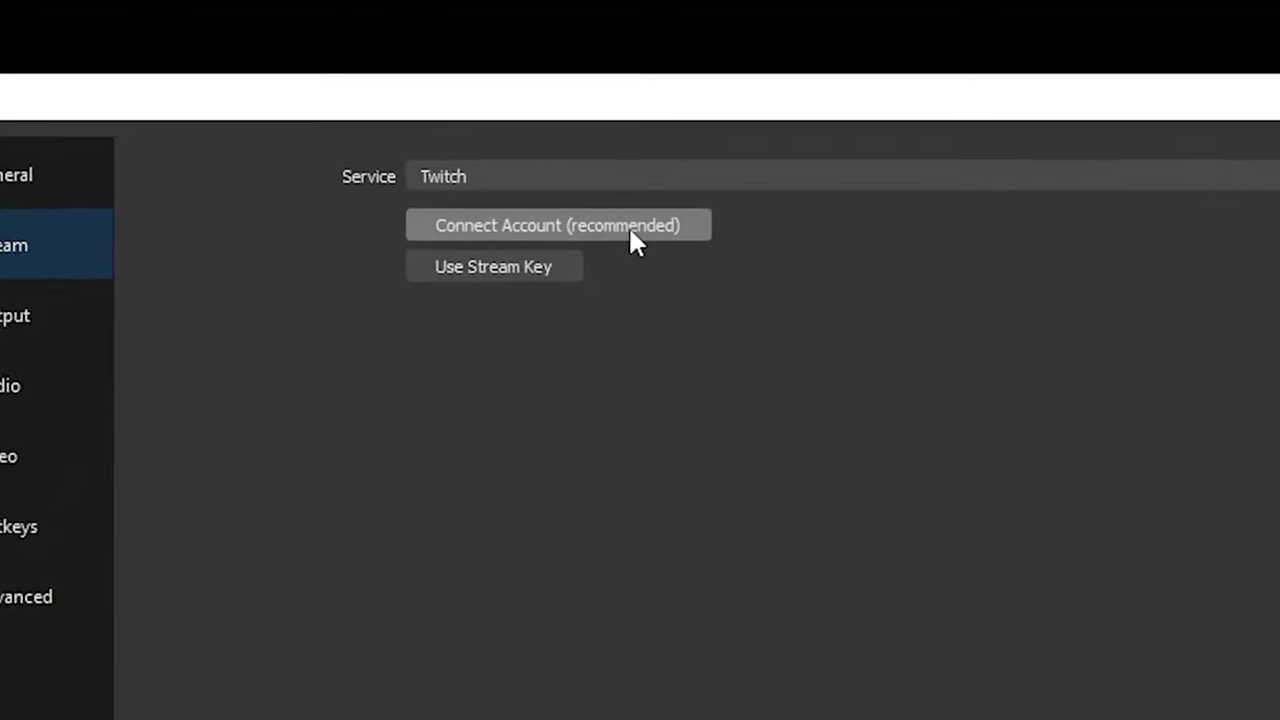
left_click(630, 266)
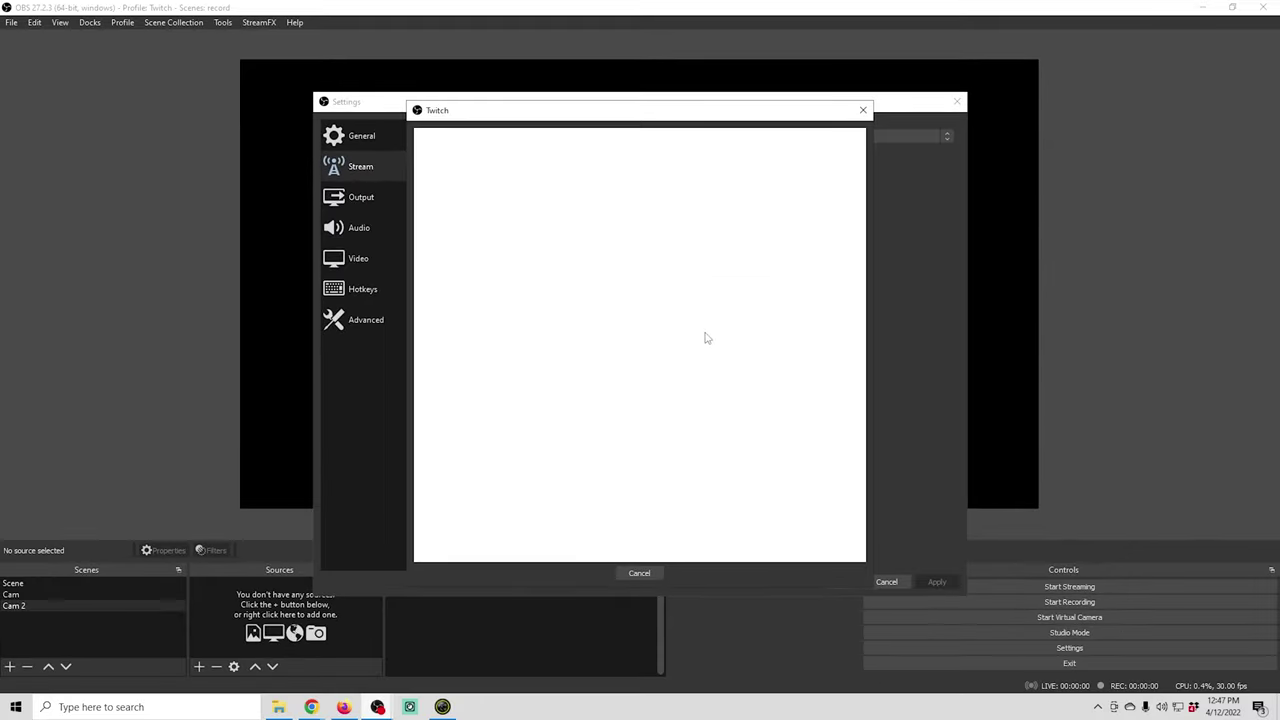
type("Worst_Gamer_On_Earth")
left_click(586, 290)
key("Return")
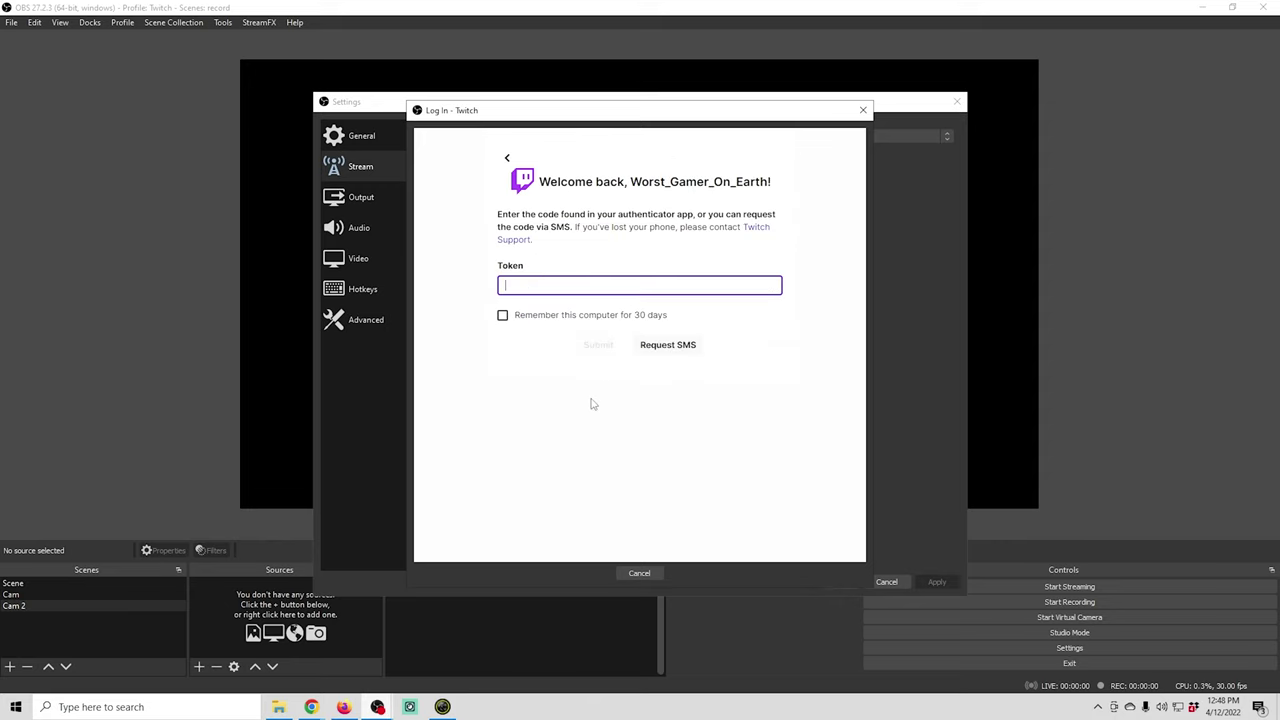
left_click(580, 344)
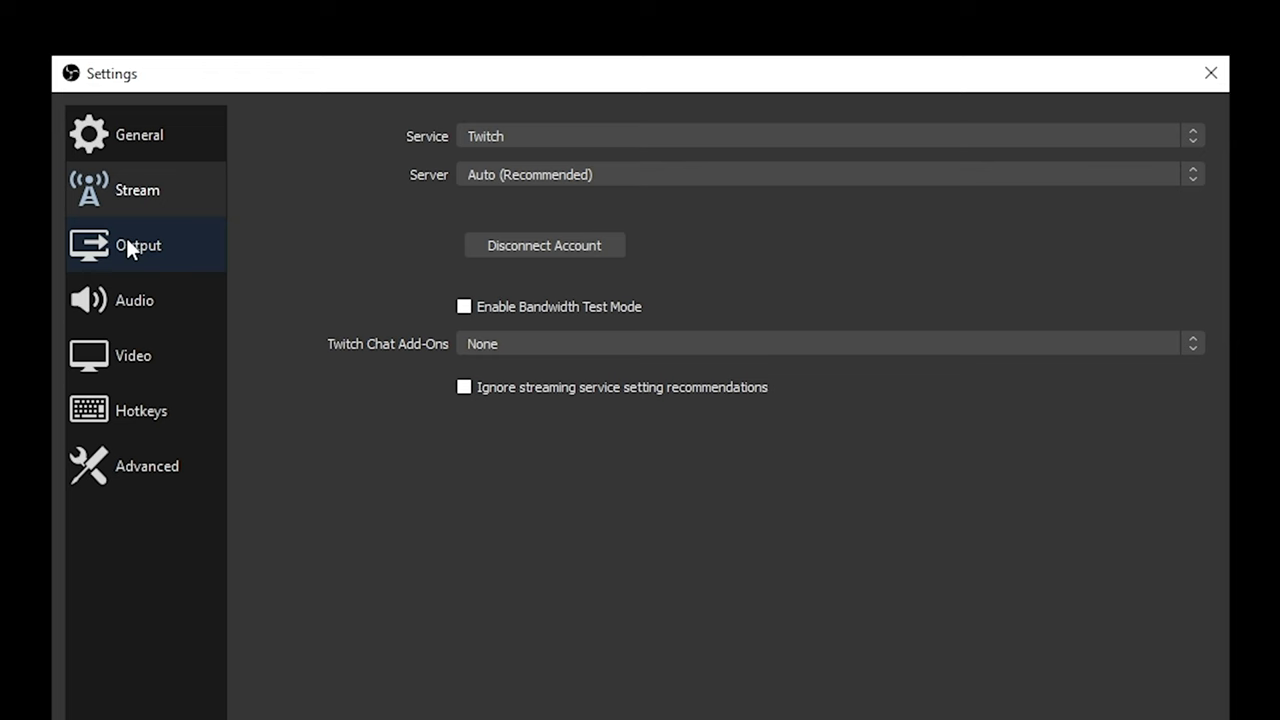
Step: Switch the Output Mode to Advanced, then move on to the Video settings
left_click(126, 244)
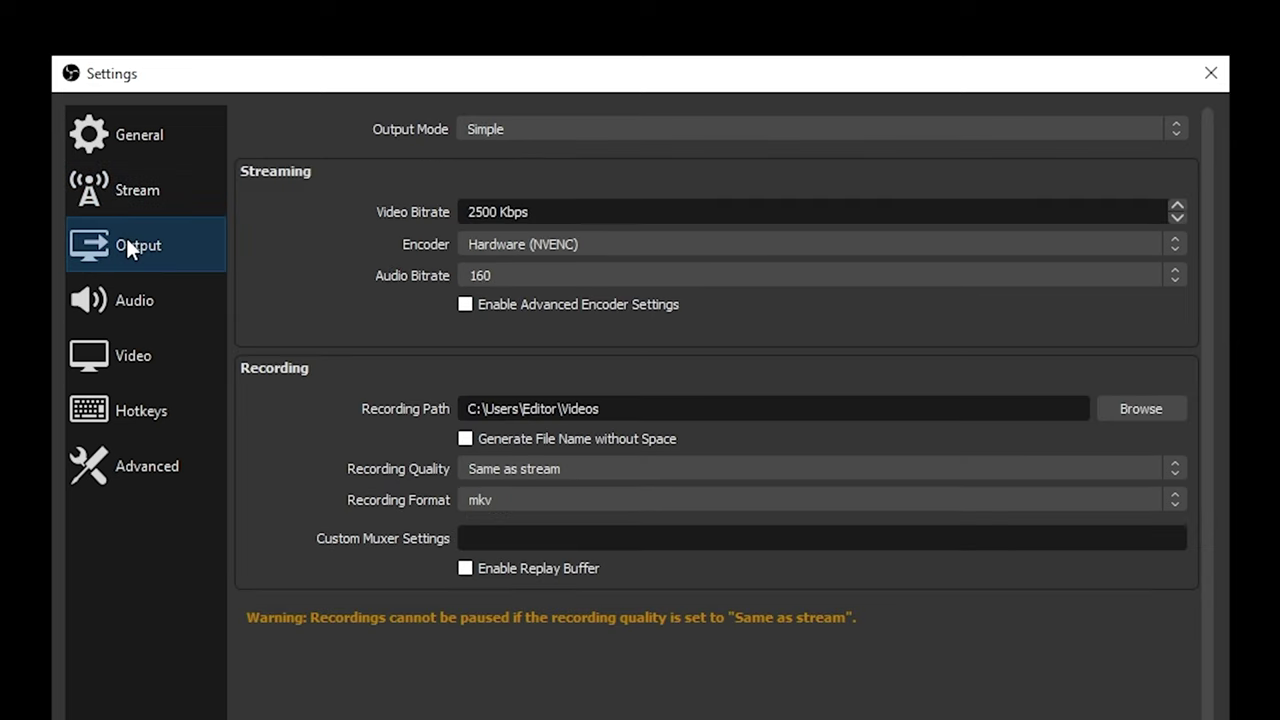
left_click(605, 130)
left_click(592, 165)
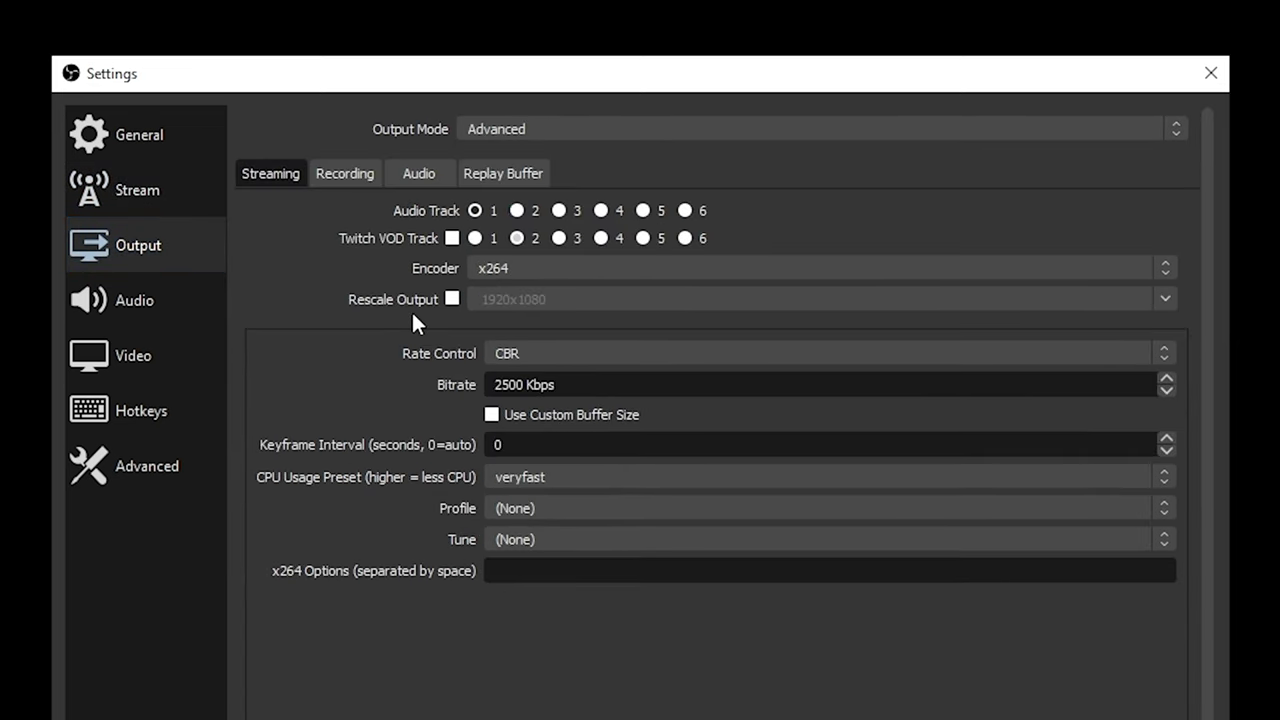
left_click(122, 370)
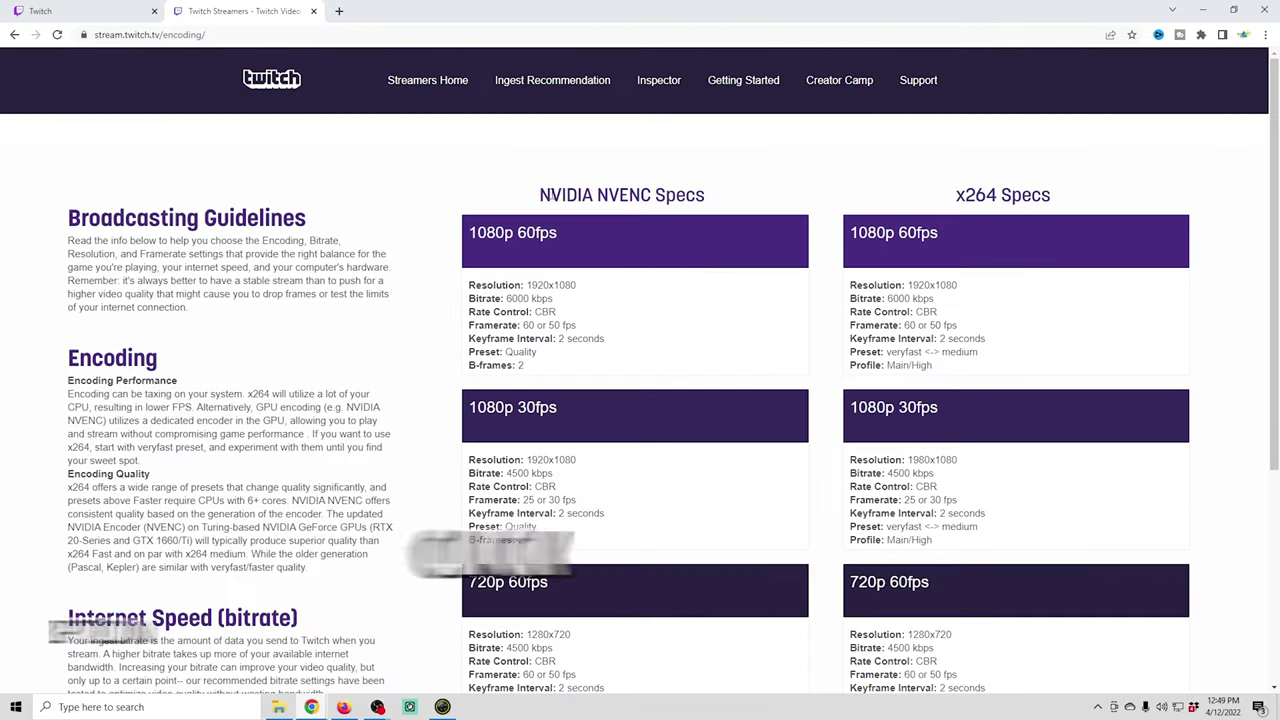
Step: Highlight the NVIDIA NVENC and x264 Specs columns on Twitch's encoding guidelines and scroll down
left_click_drag(536, 195, 760, 200)
left_click_drag(894, 197, 1065, 199)
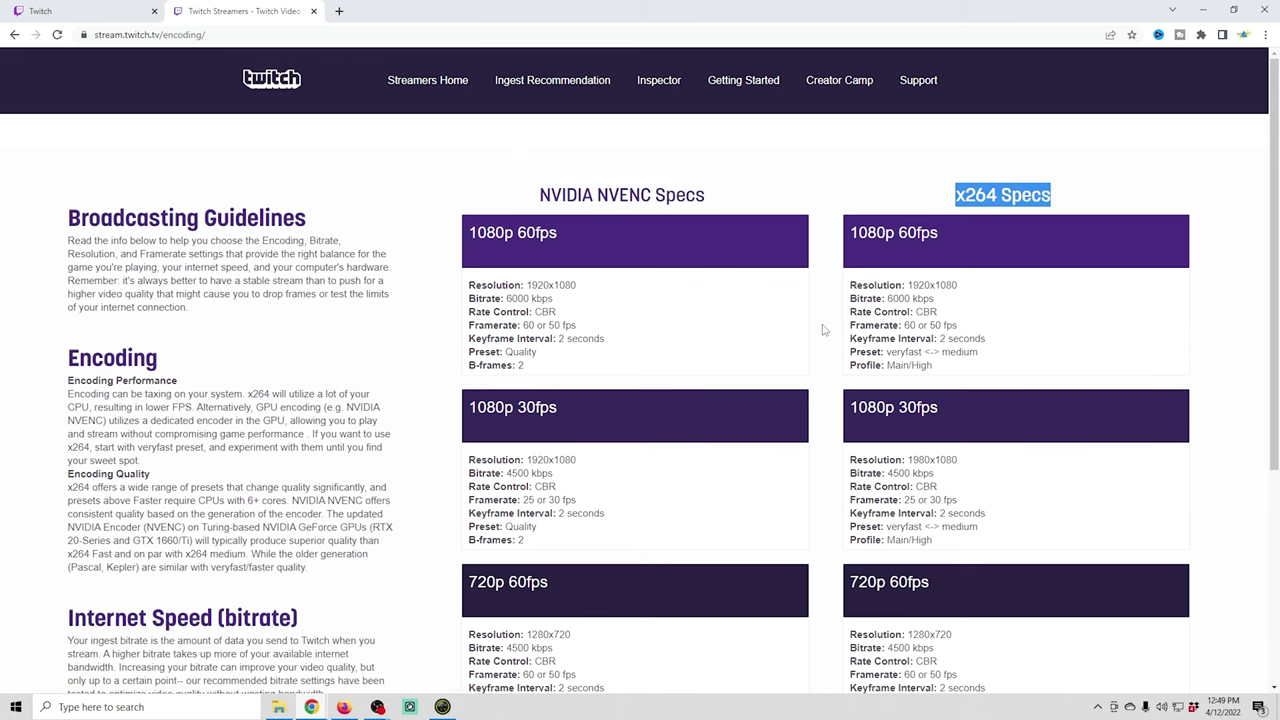
scroll(823, 330, "down", 1)
scroll(823, 330, "down", 1)
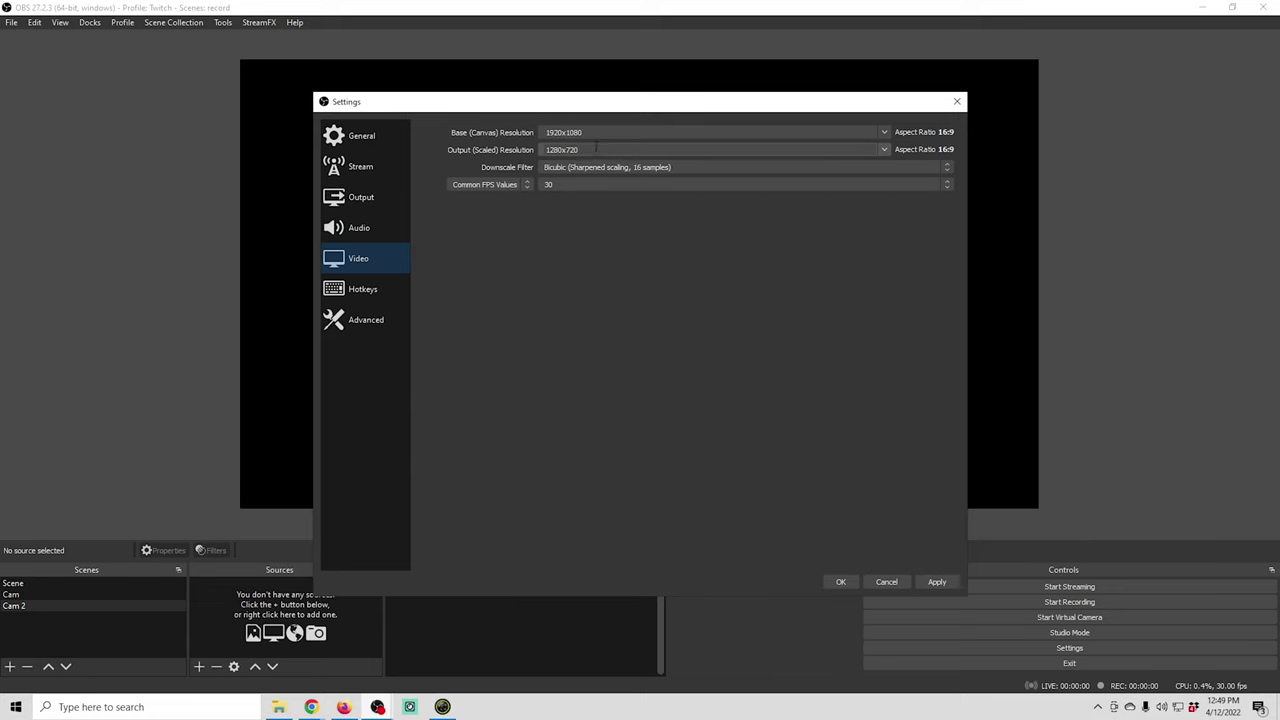
Step: Set the output (scaled) resolution to 1920x1080 and pick a common FPS value
left_click(885, 149)
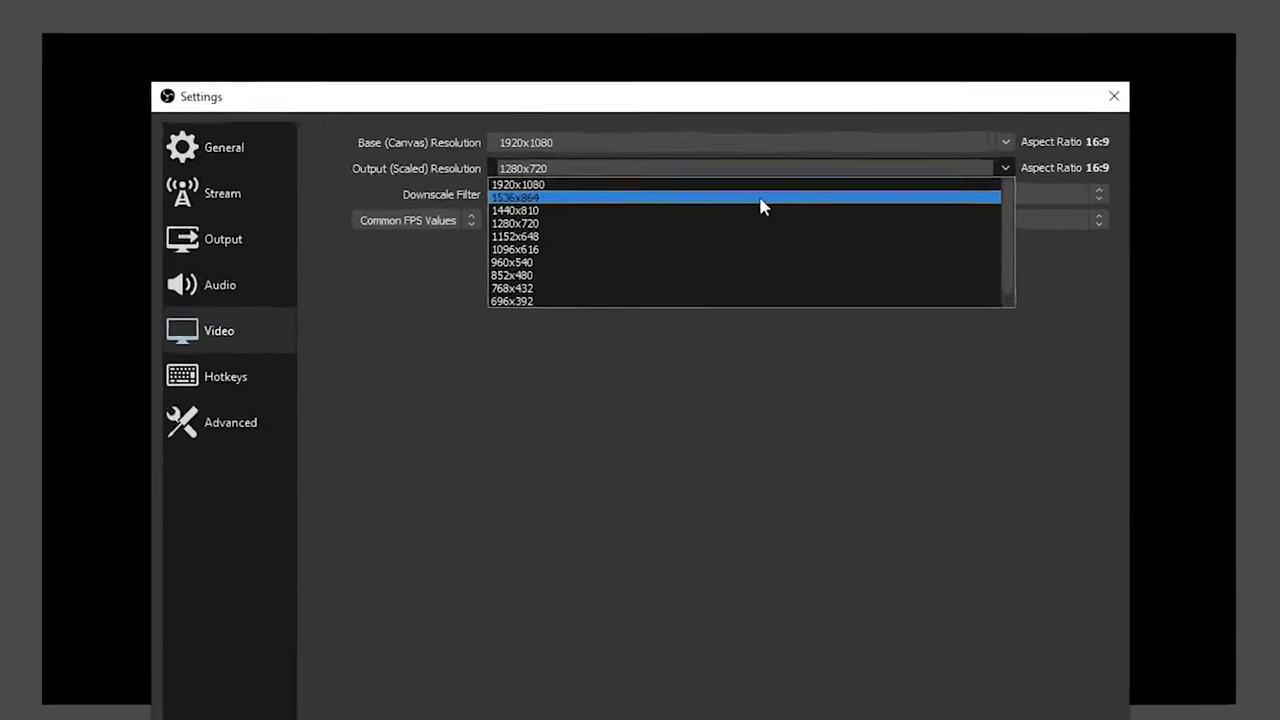
left_click(762, 186)
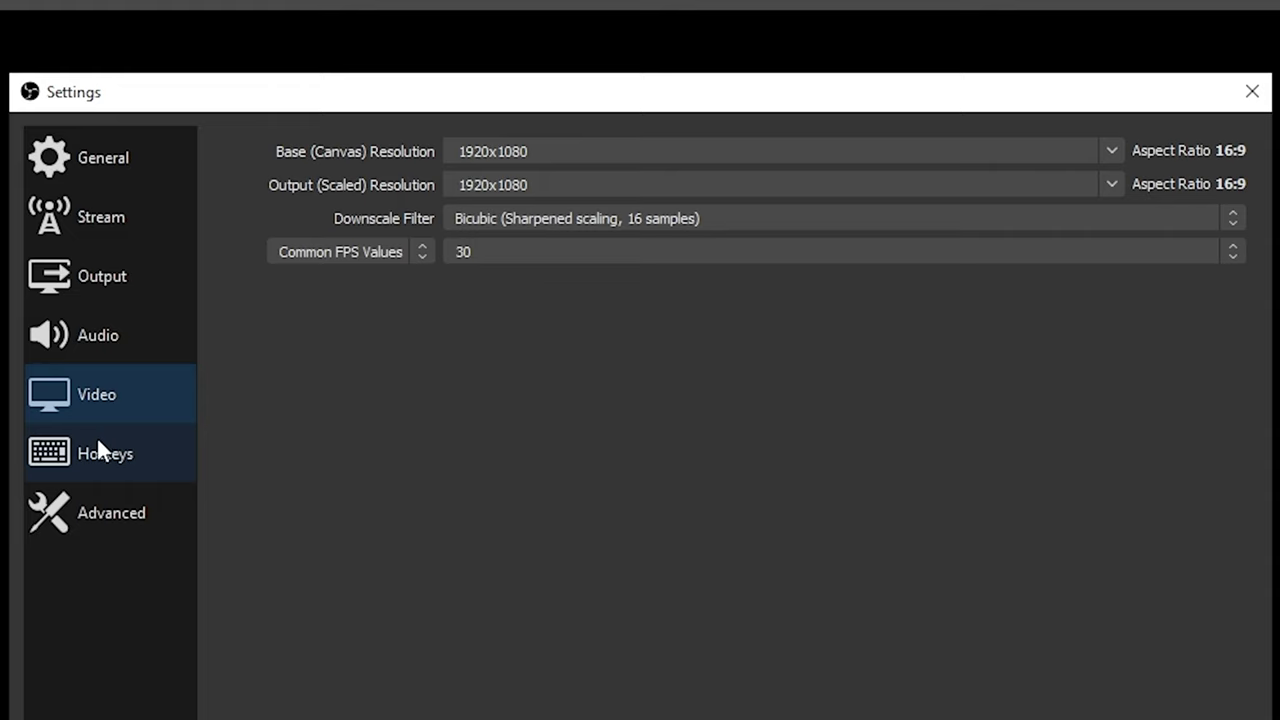
left_click(571, 250)
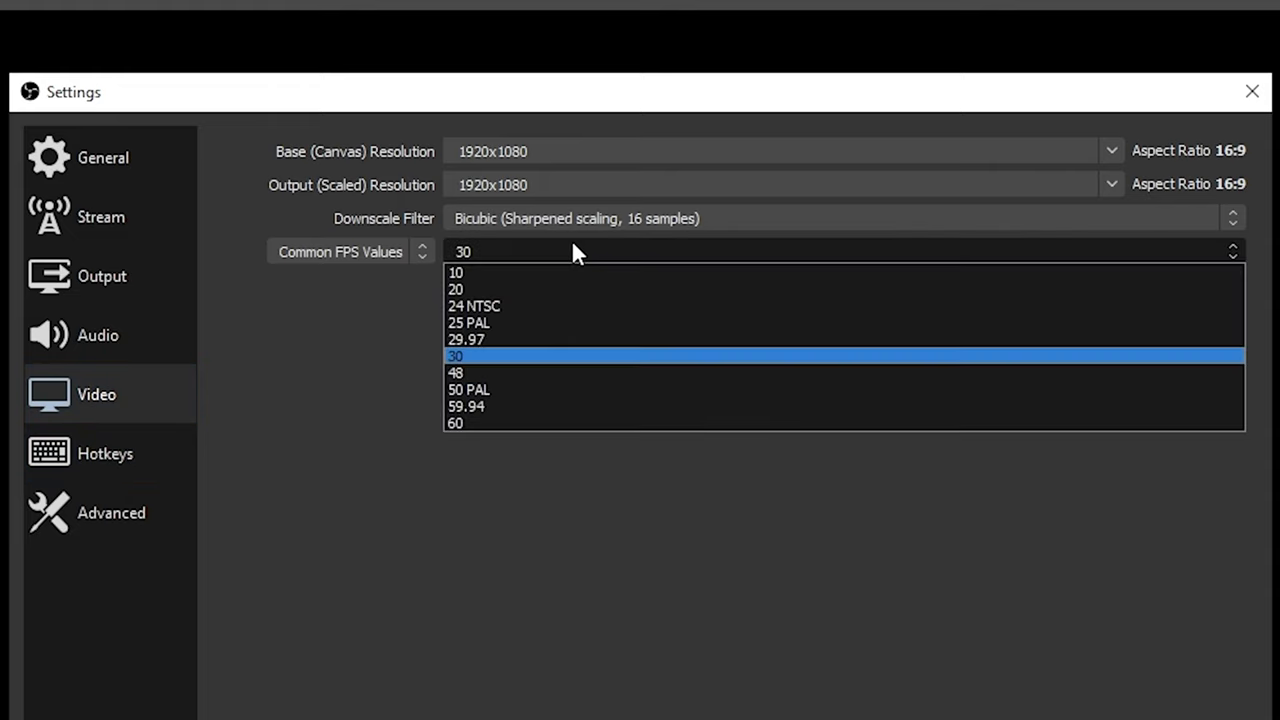
left_click(471, 423)
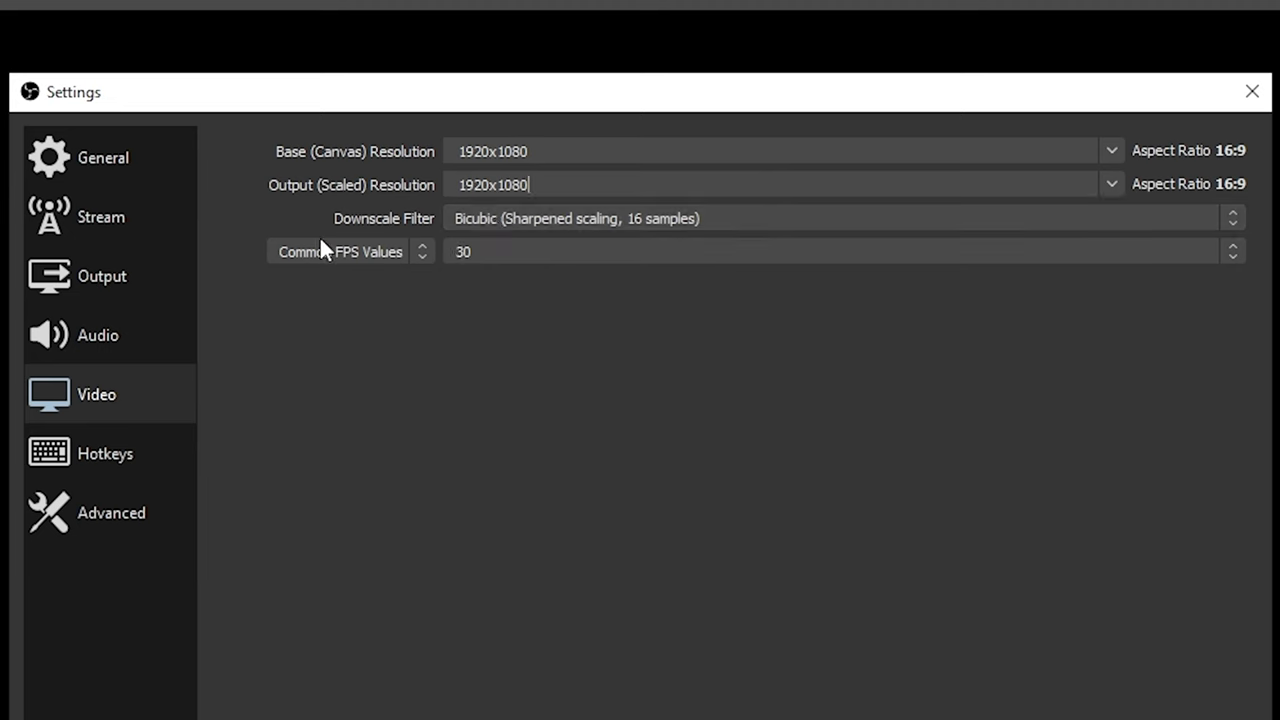
left_click(91, 274)
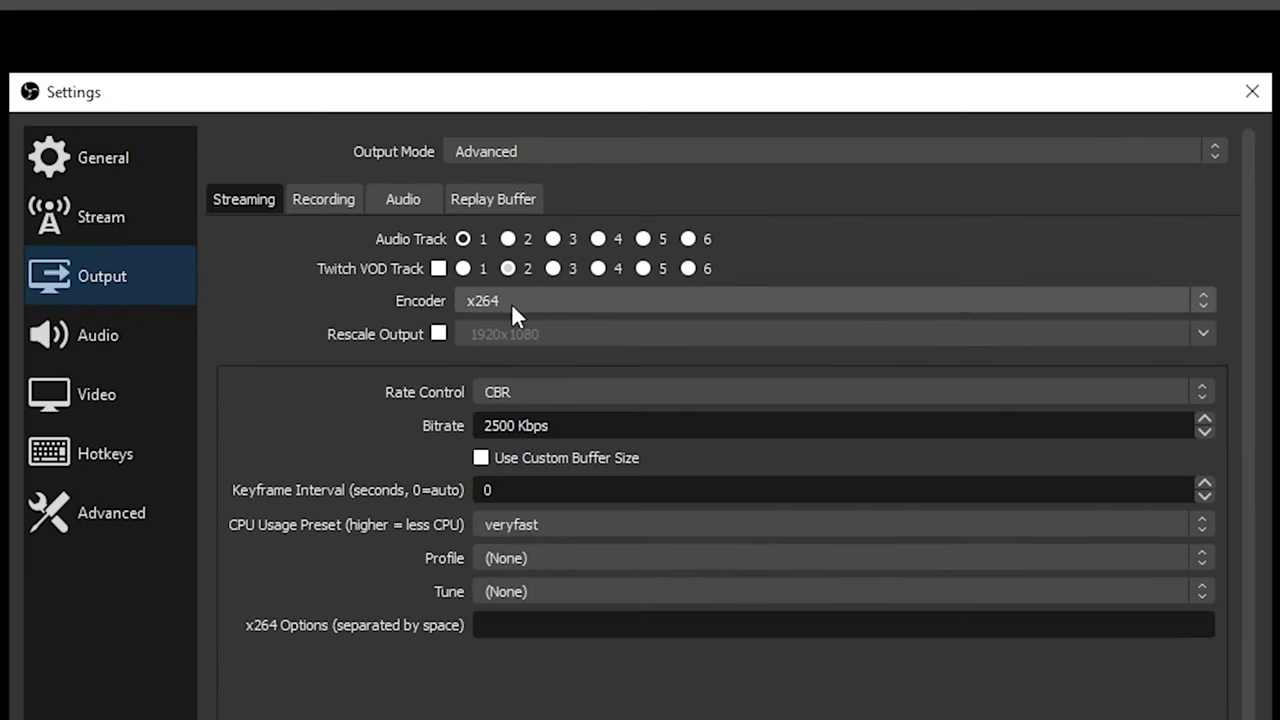
Step: Set the x264 bitrate to 6000 Kbps, checking Twitch's CBR and 2-second keyframe recommendations
double_click(498, 425)
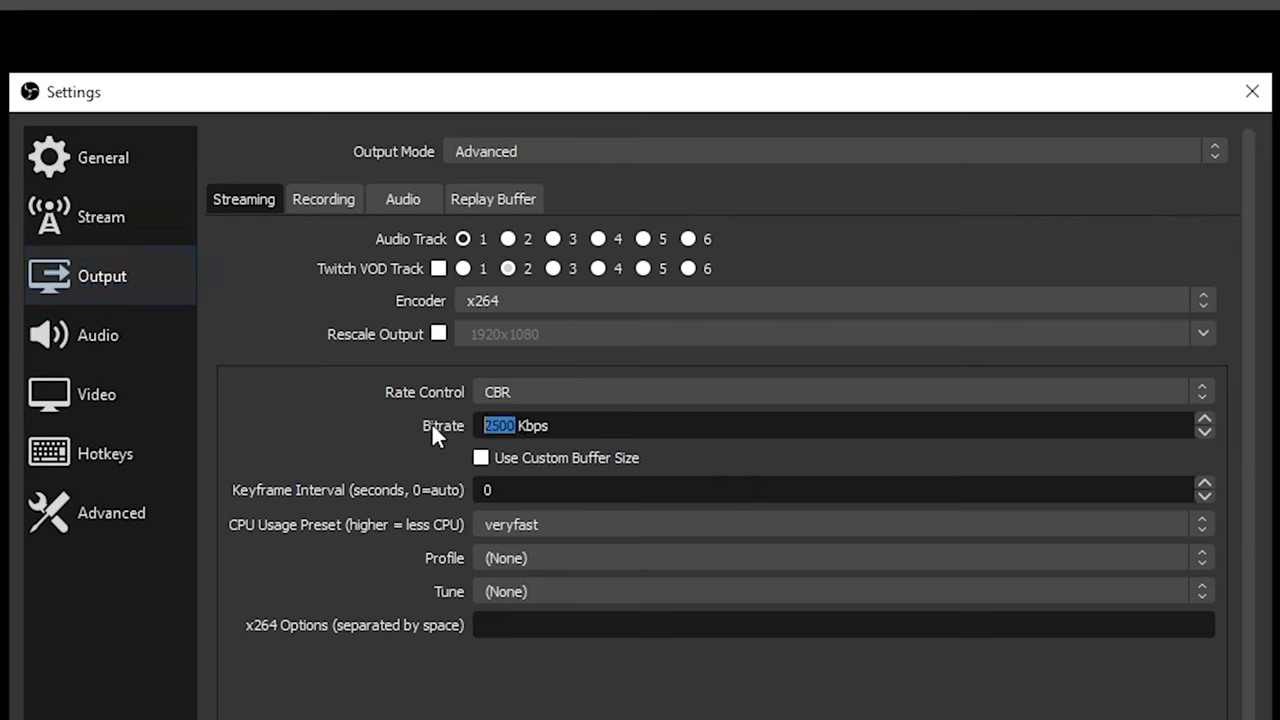
type("6000")
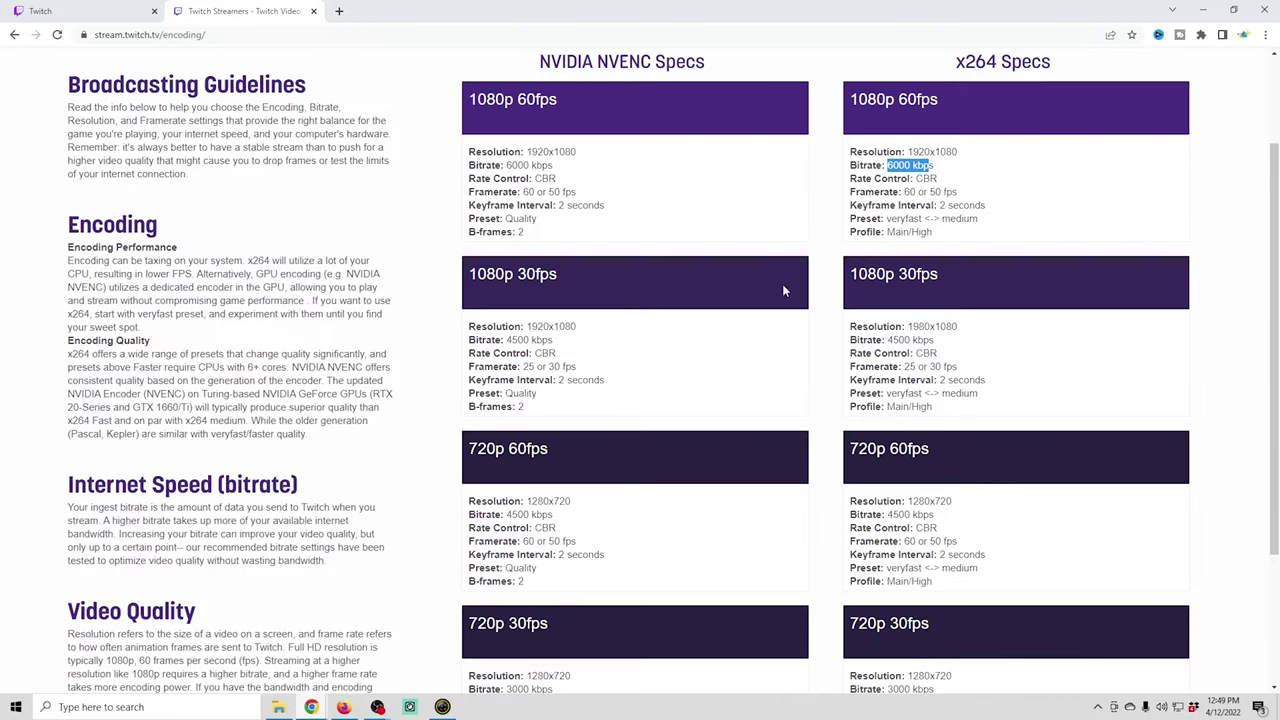
left_click_drag(939, 180, 993, 207)
double_click(942, 205)
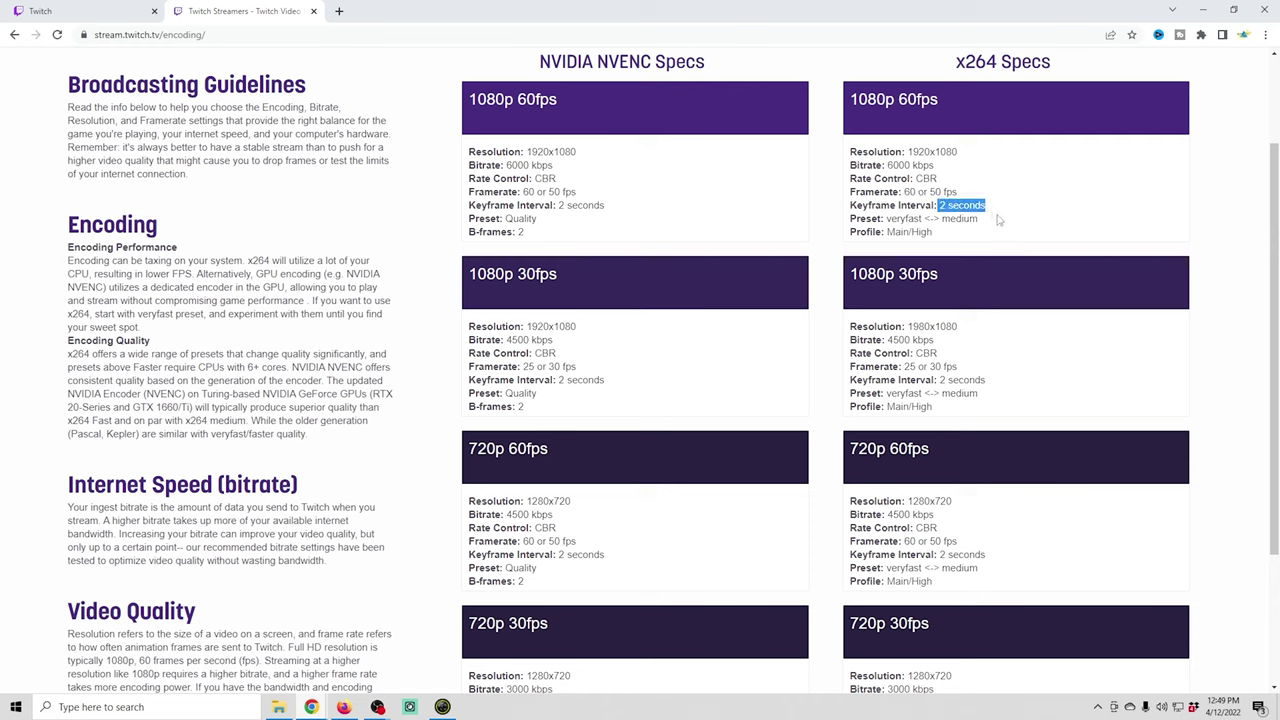
left_click(377, 707)
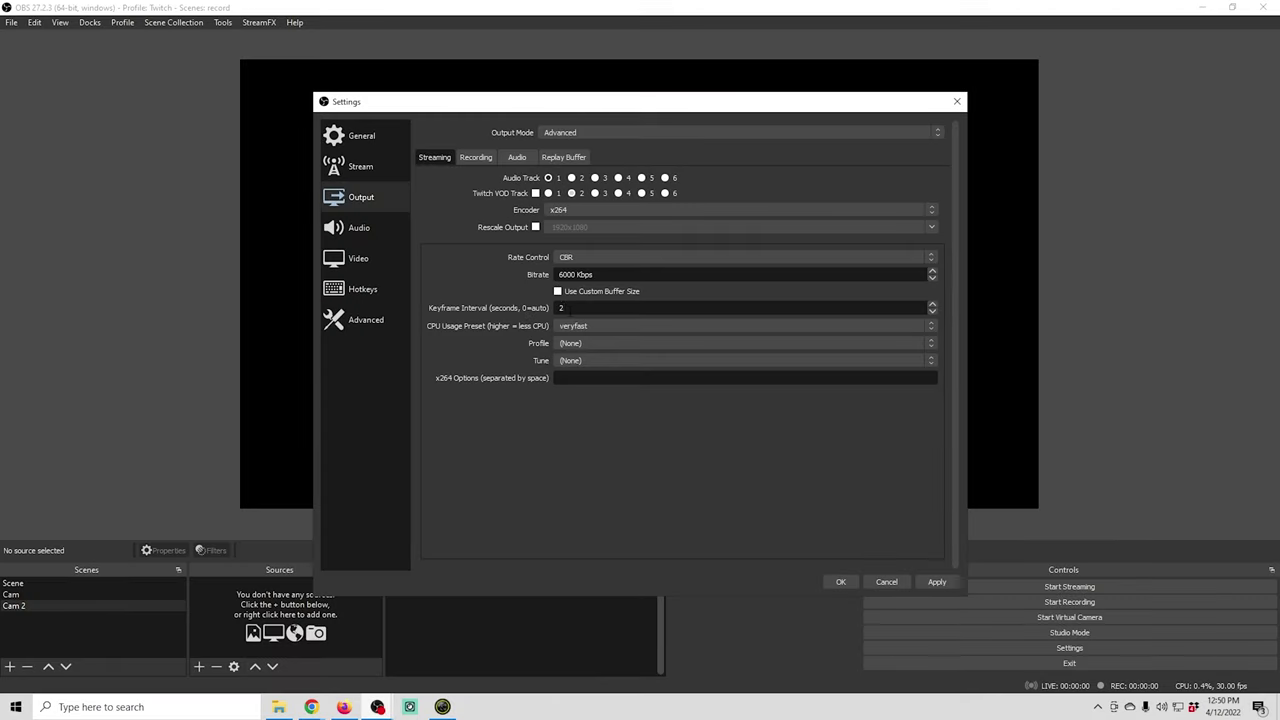
Step: Set the x264 encoder profile to main, matching Twitch's recommended Main/High profile
left_click(585, 324)
key("alt+Tab")
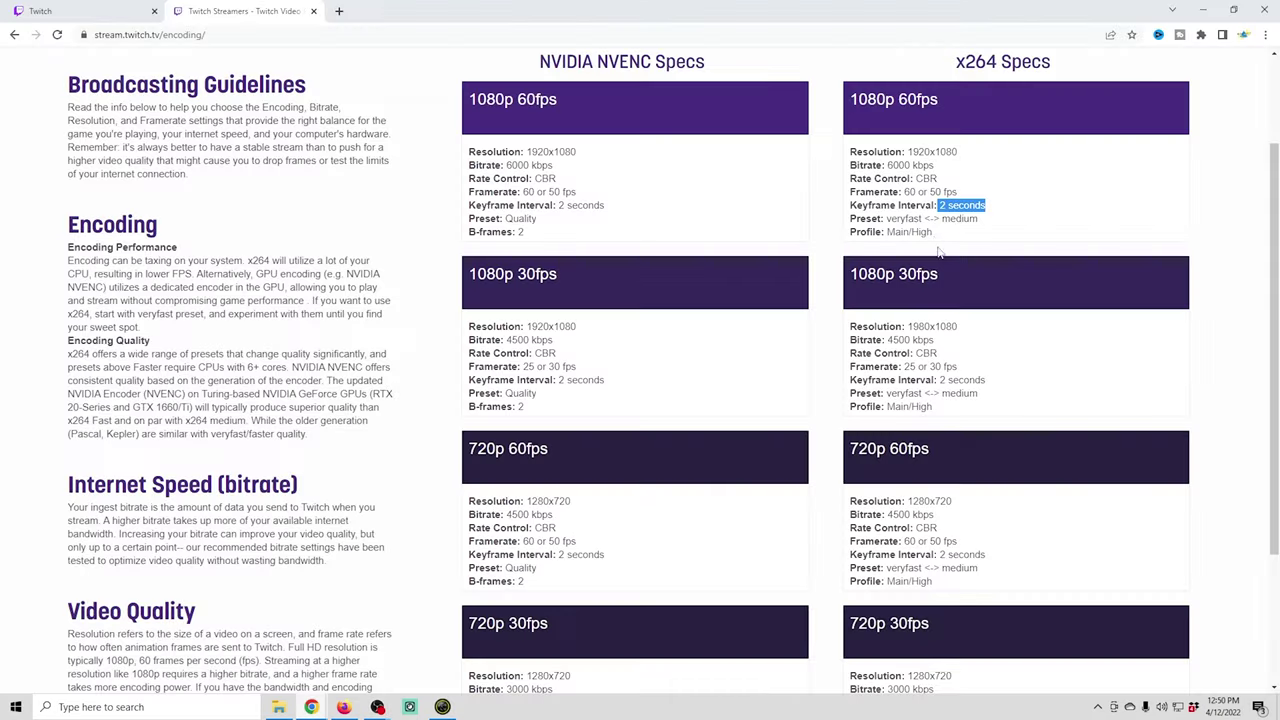
left_click_drag(888, 231, 932, 232)
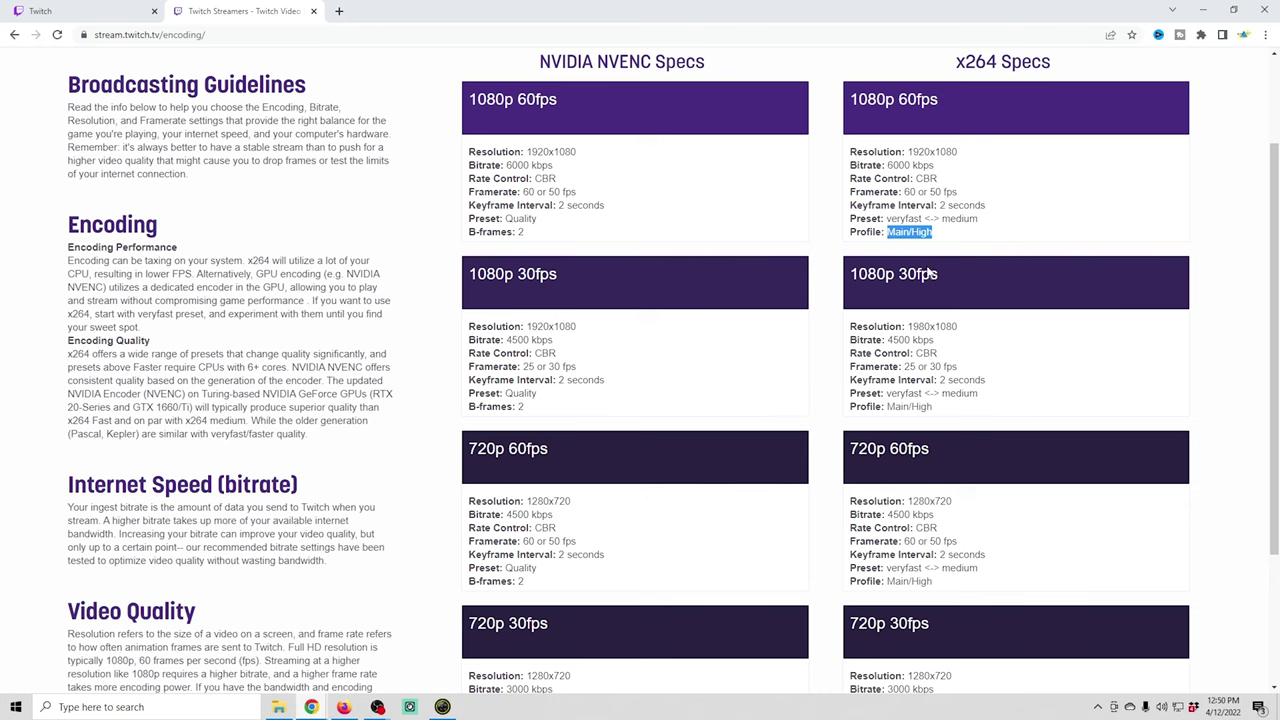
key("alt+Tab")
left_click(580, 343)
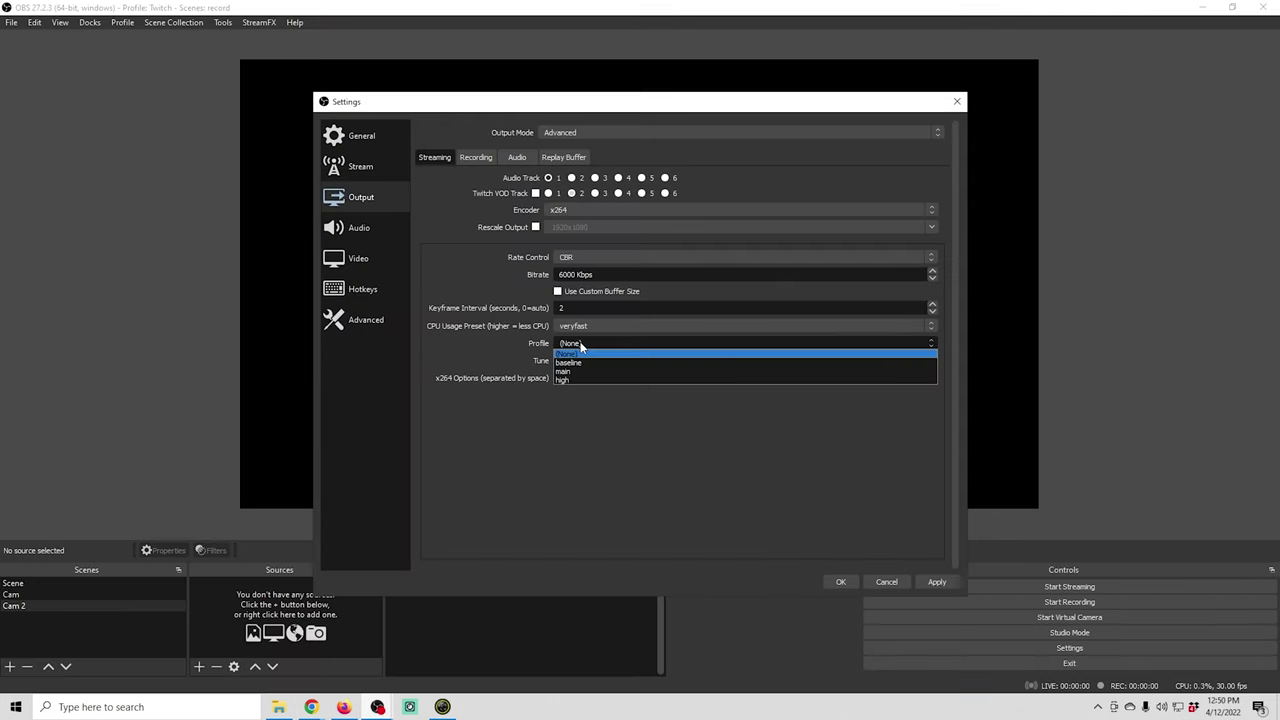
left_click(581, 371)
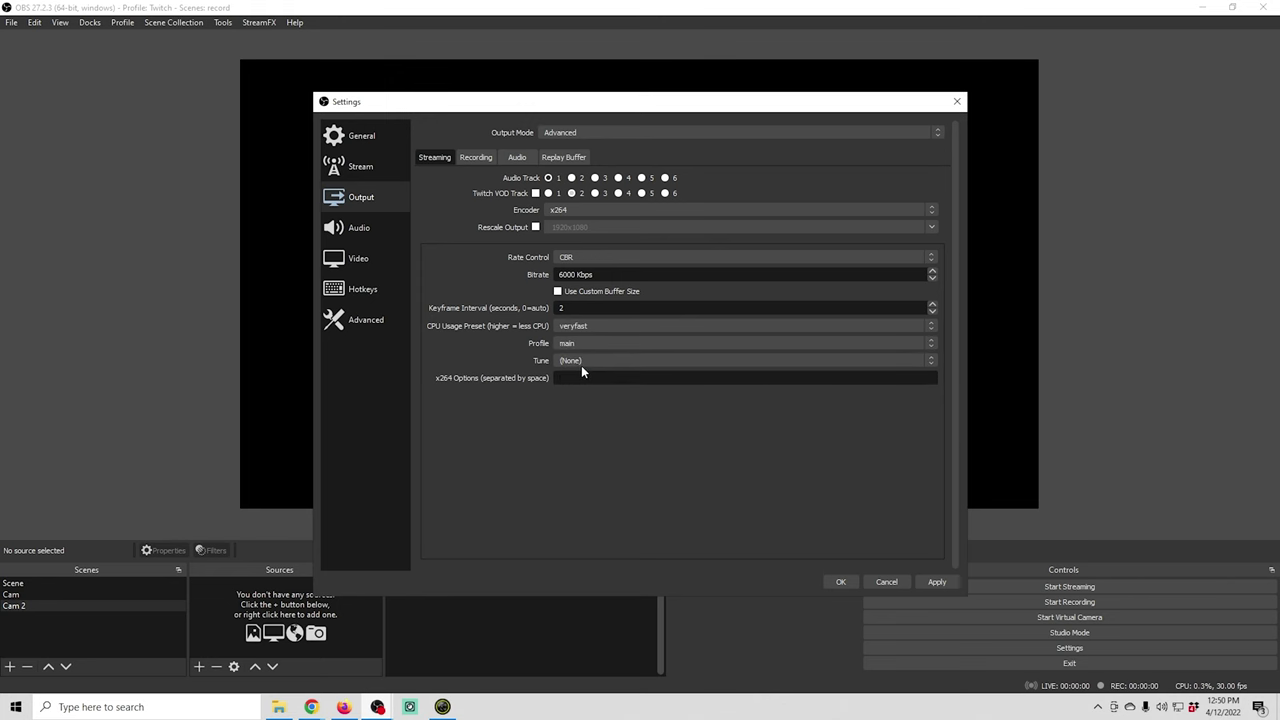
left_click(343, 707)
mouse_move(377, 707)
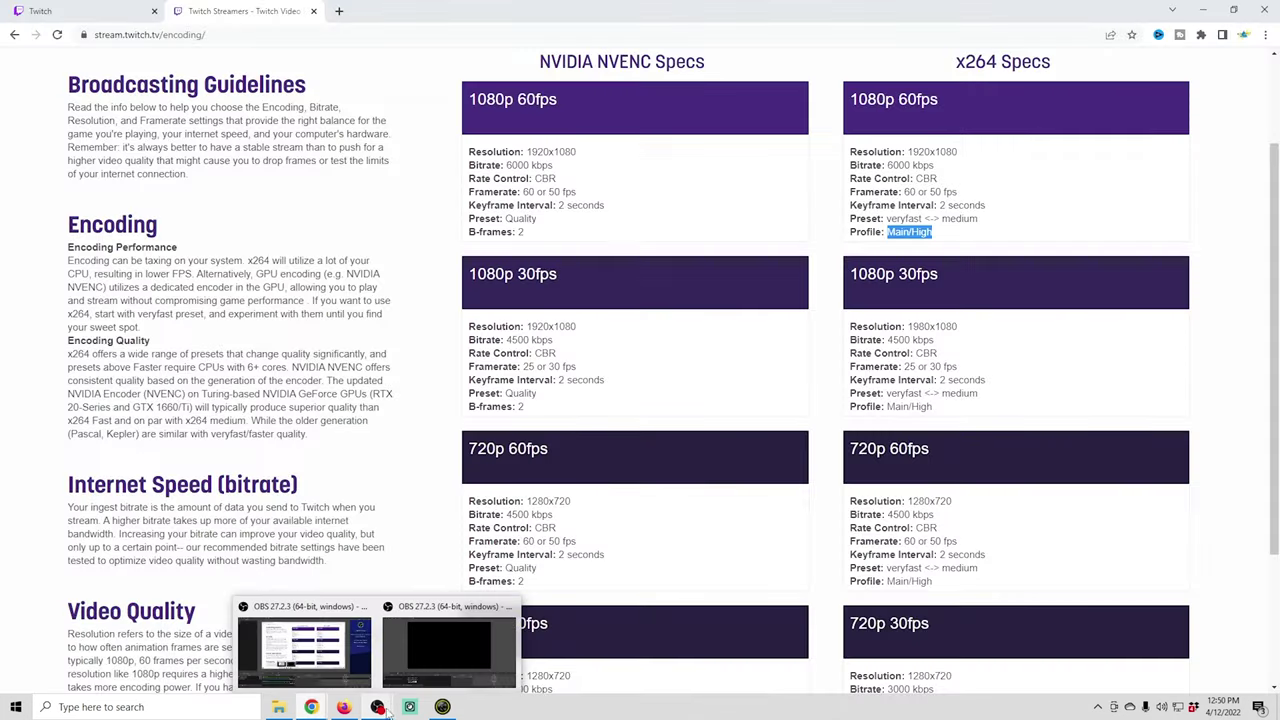
left_click(440, 597)
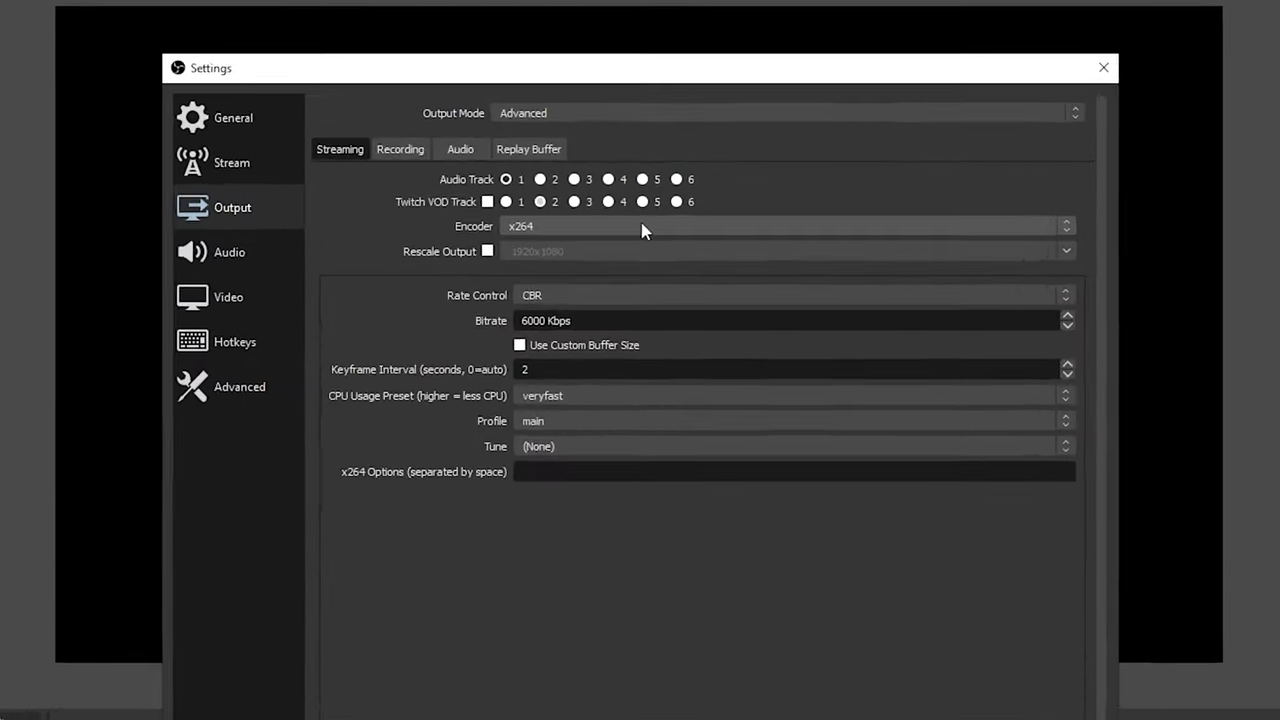
Step: Switch the encoder to NVIDIA NVENC H.264 (new) with 6000 Kbps bitrate and 2-second keyframes
left_click(650, 211)
left_click(617, 260)
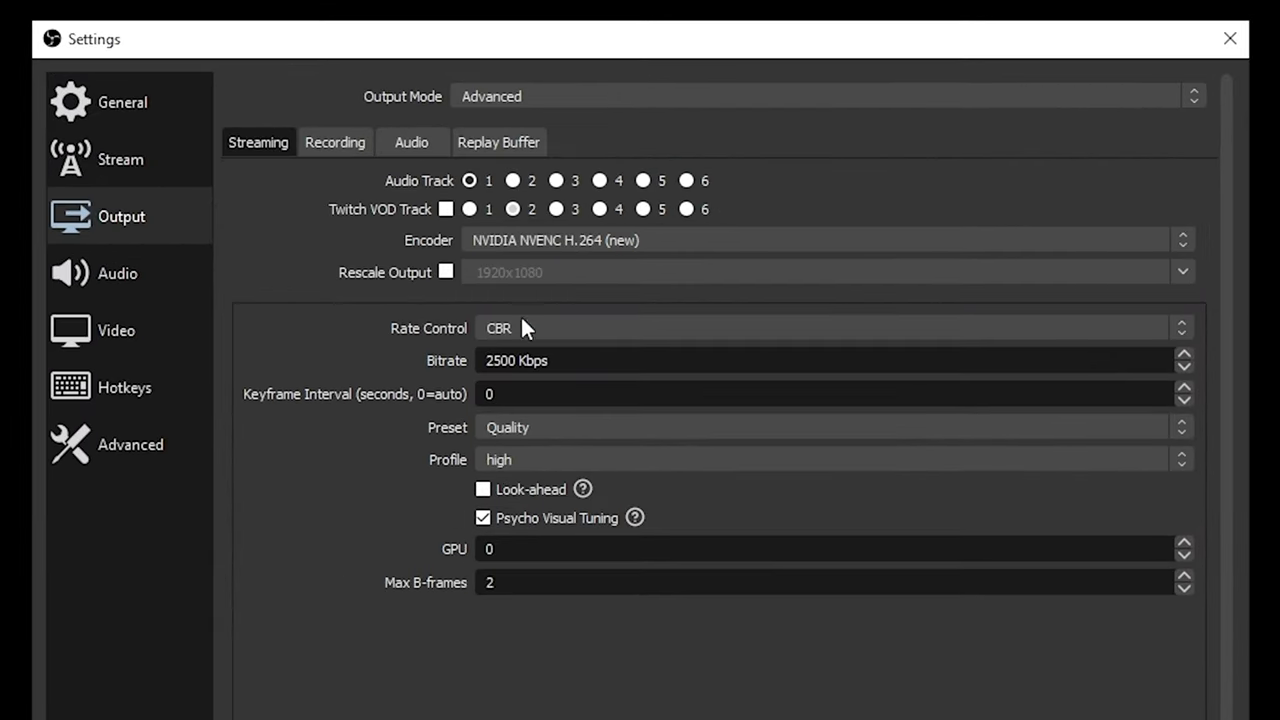
left_click_drag(513, 360, 476, 368)
type("600")
key("Tab")
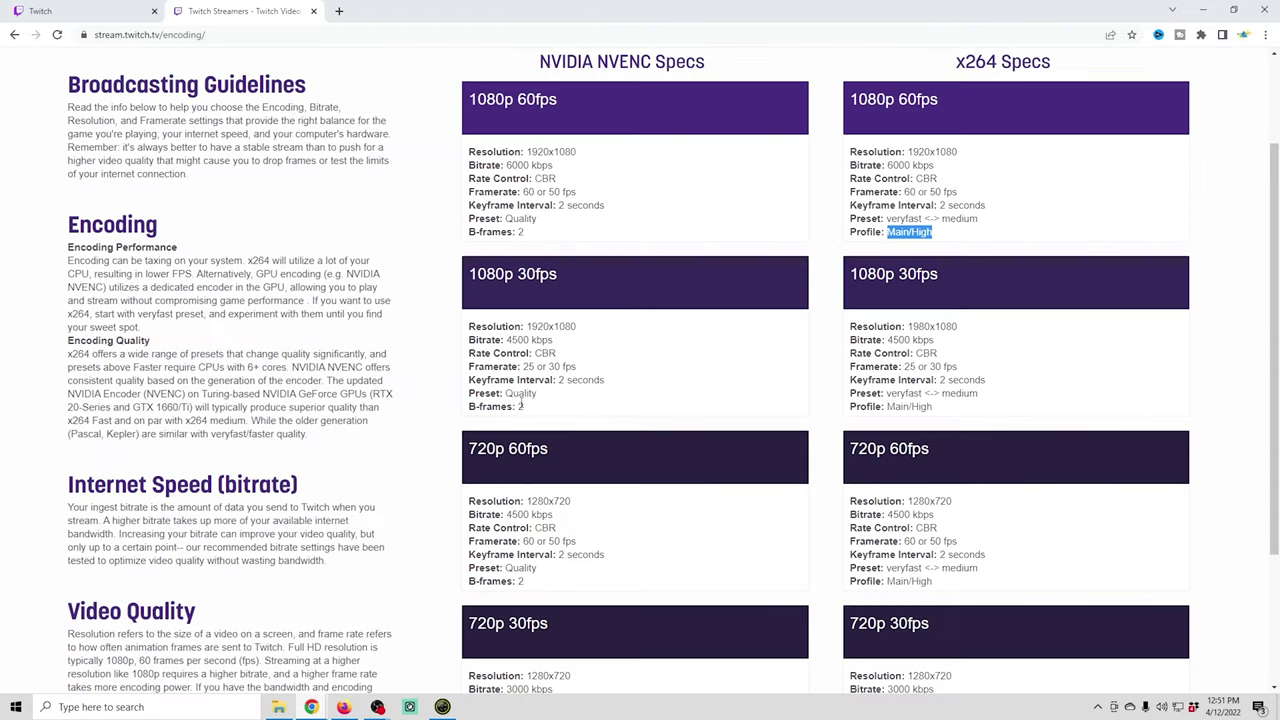
double_click(518, 406)
double_click(520, 393)
double_click(561, 380)
key("alt+Tab")
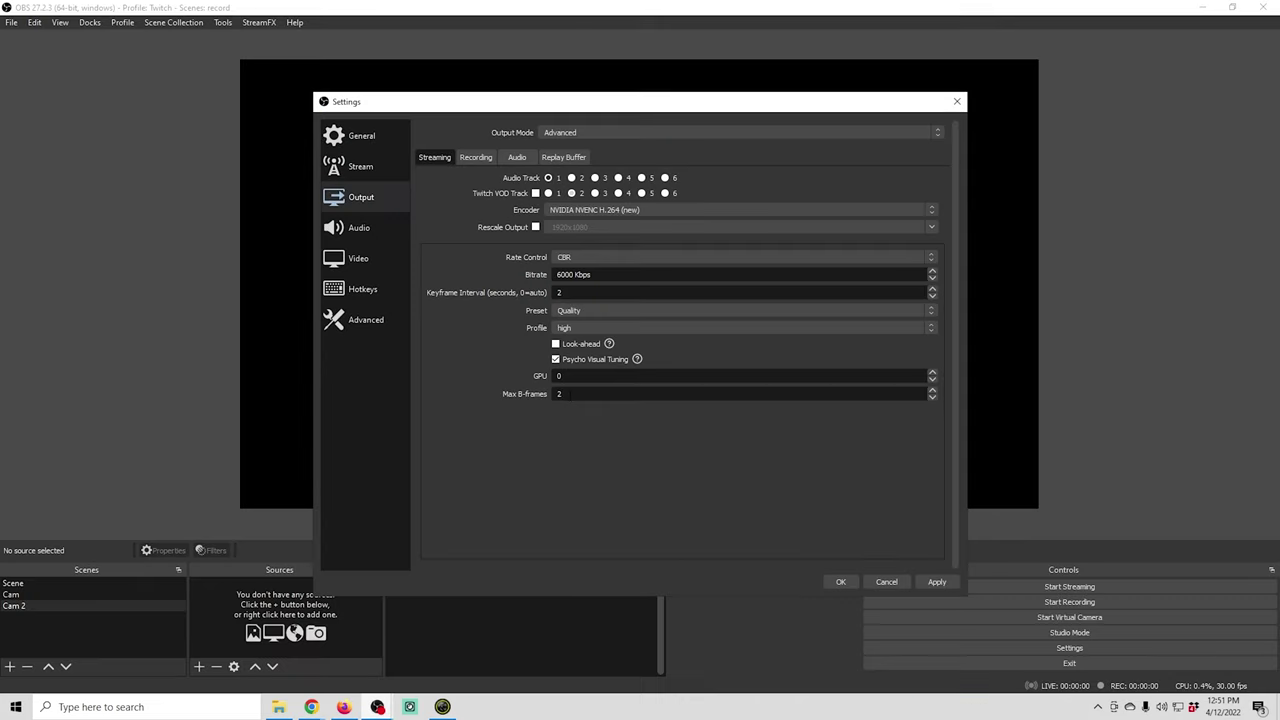
Step: Make the headset earphone the audio monitoring device, then check the Video settings
left_click(358, 228)
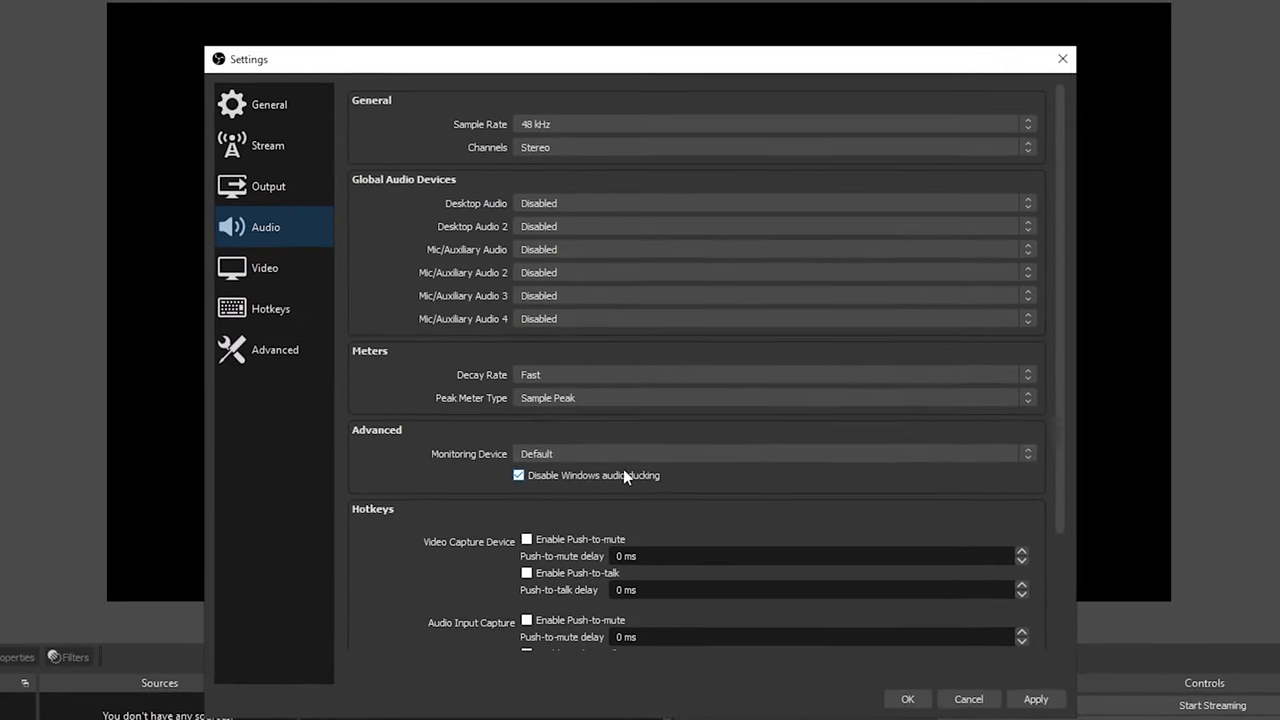
left_click(635, 403)
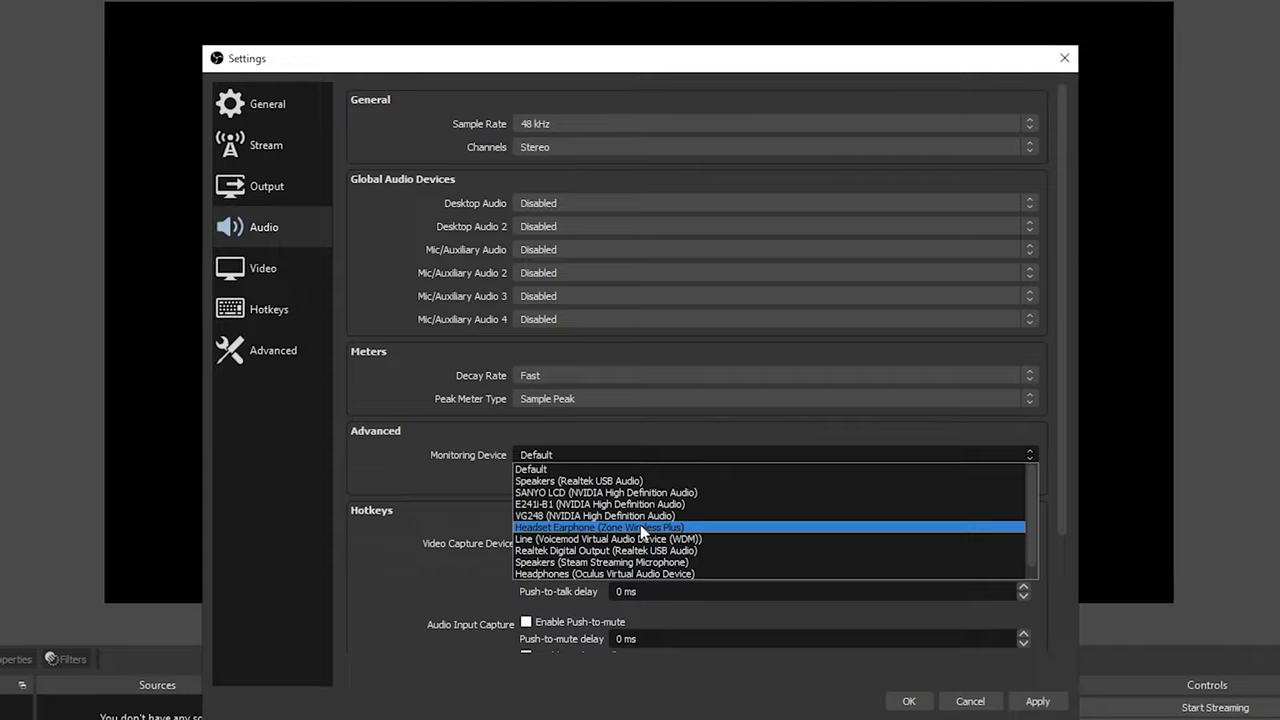
left_click(640, 525)
left_click(255, 268)
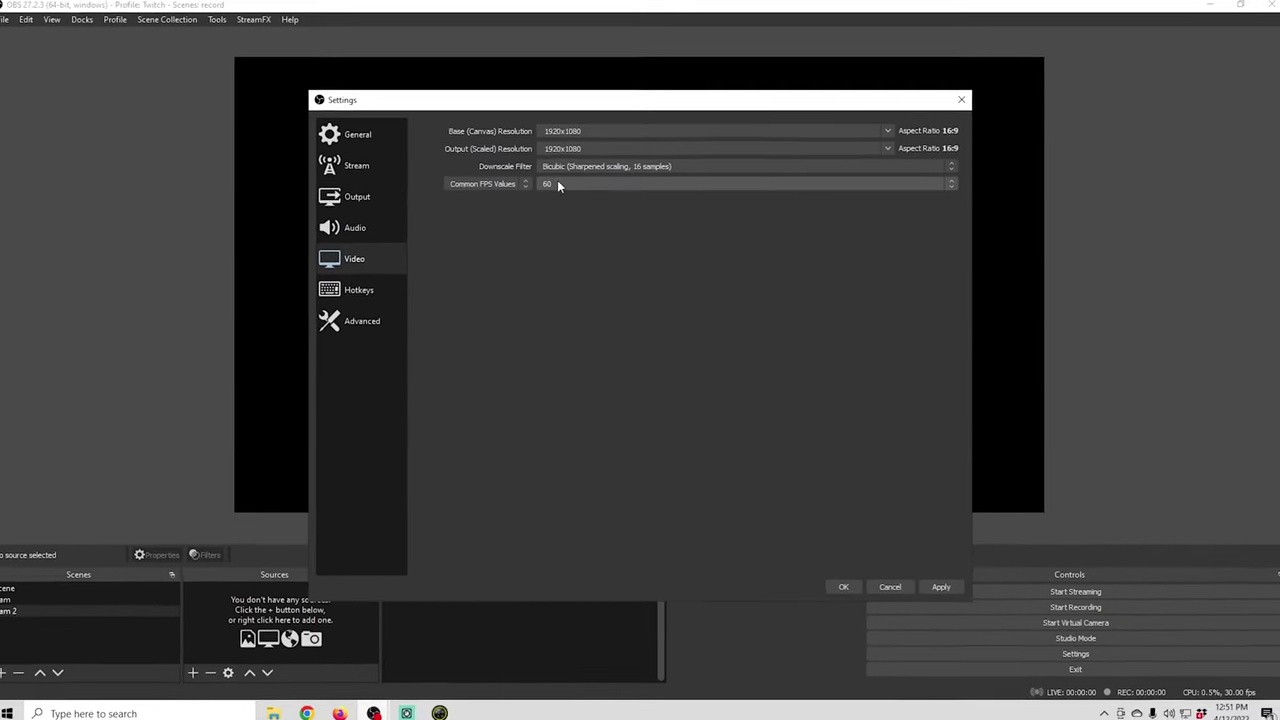
Step: Apply and close the settings, then dock the Chat panel along the right edge
left_click(935, 581)
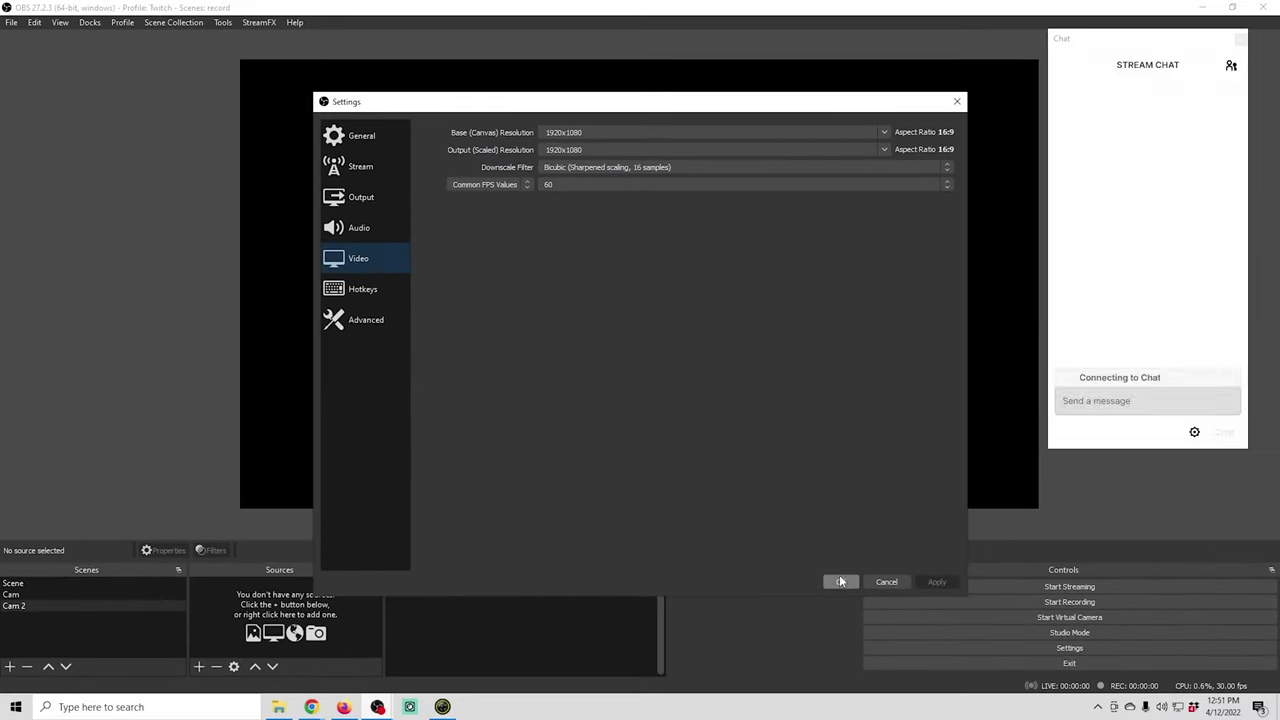
left_click(840, 581)
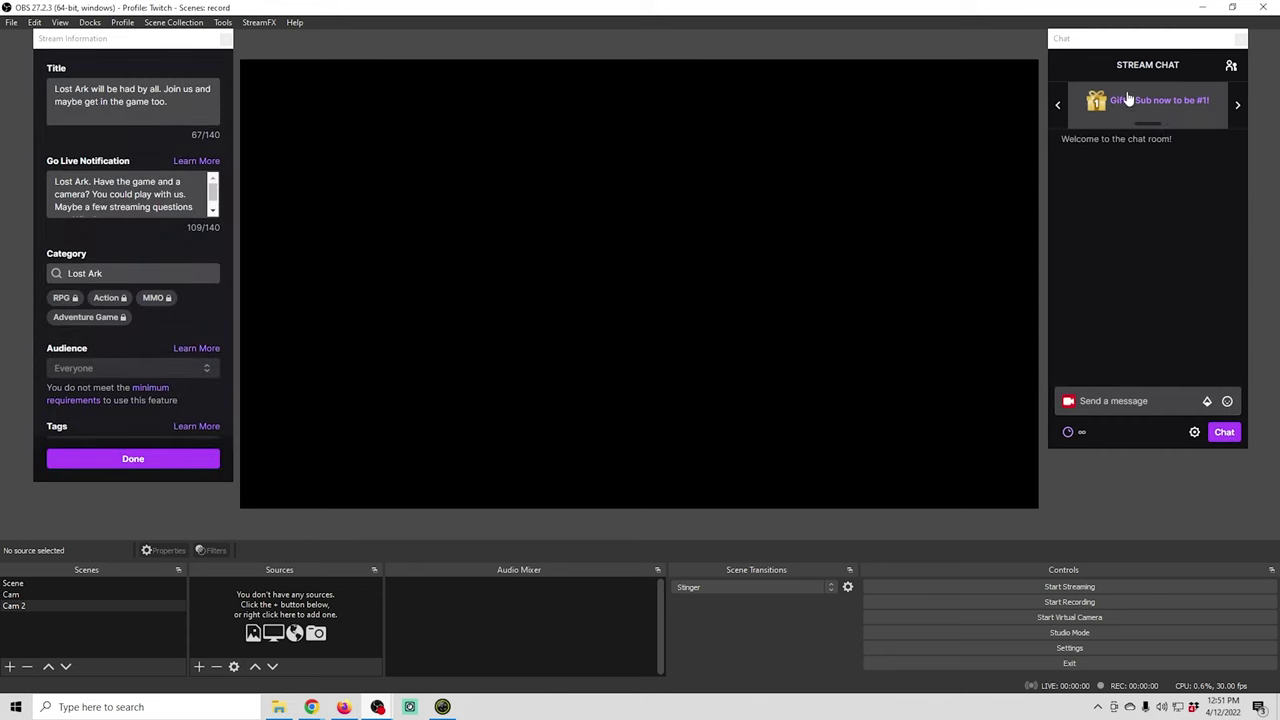
left_click_drag(1100, 47, 1093, 100)
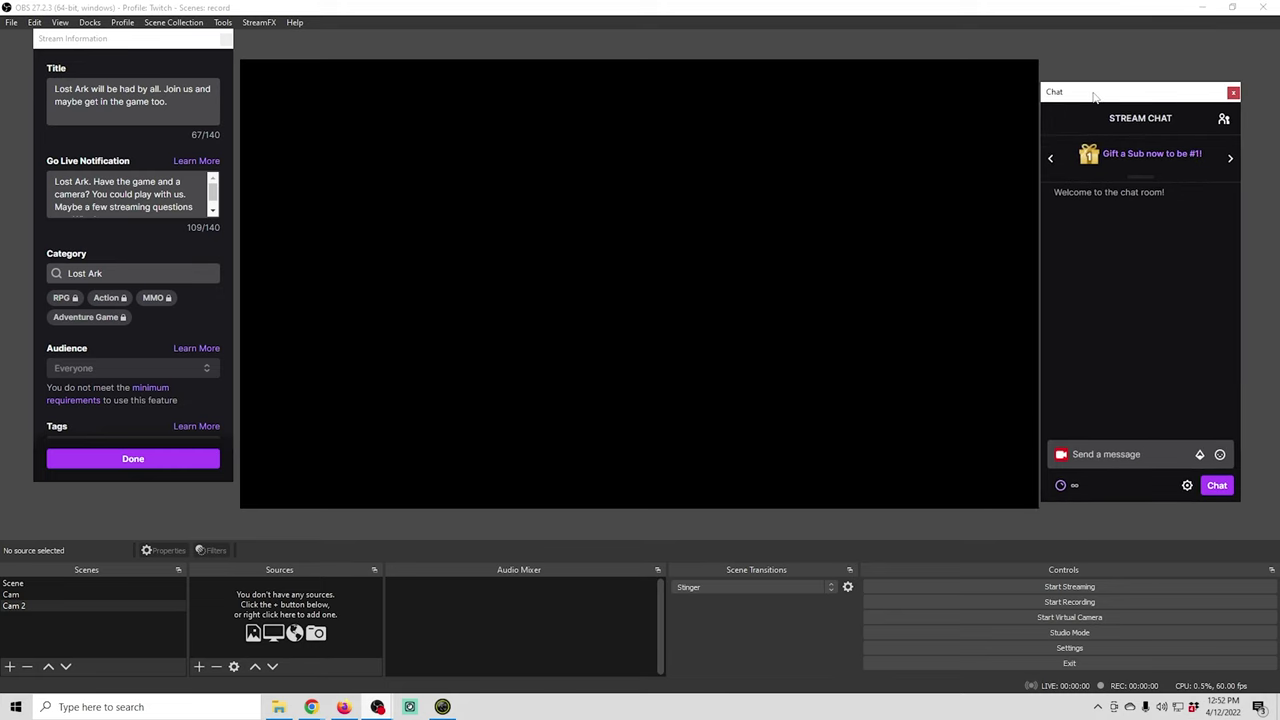
Step: Move the Stream Information panel into the left column and redock Chat on the right
left_click_drag(111, 47, 434, 43)
left_click_drag(623, 32, 9, 263)
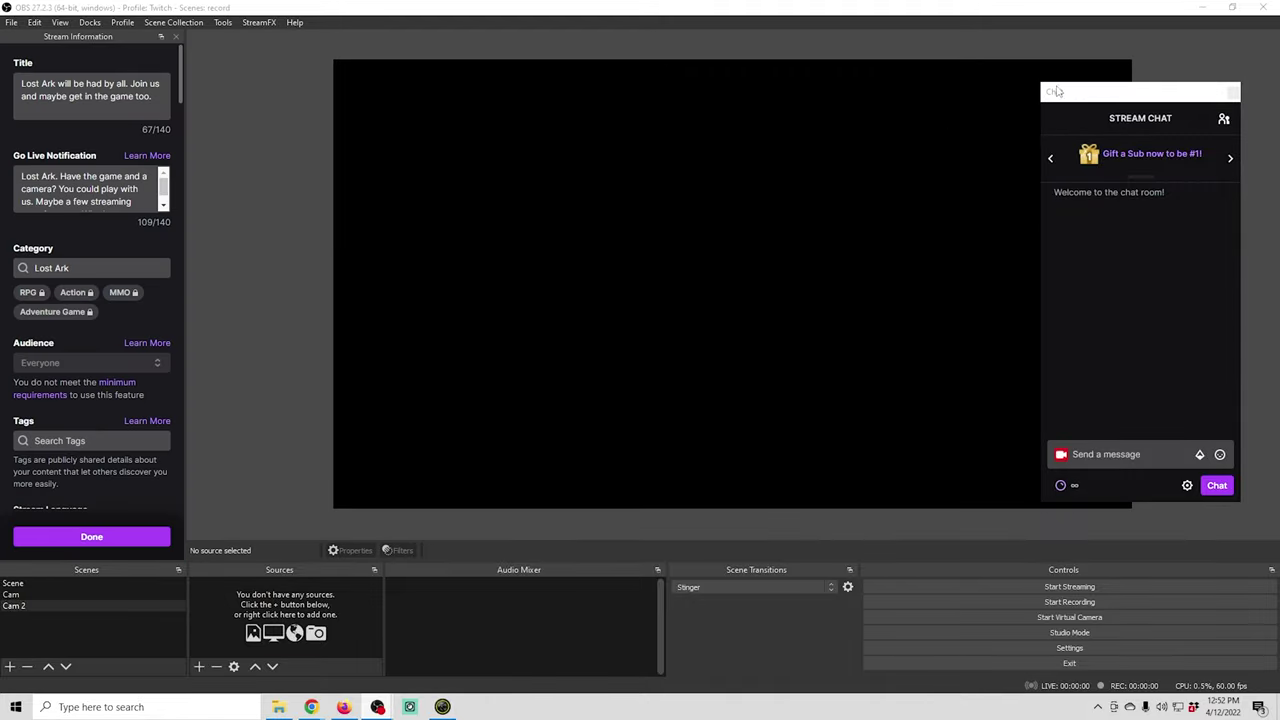
left_click_drag(1187, 93, 720, 45)
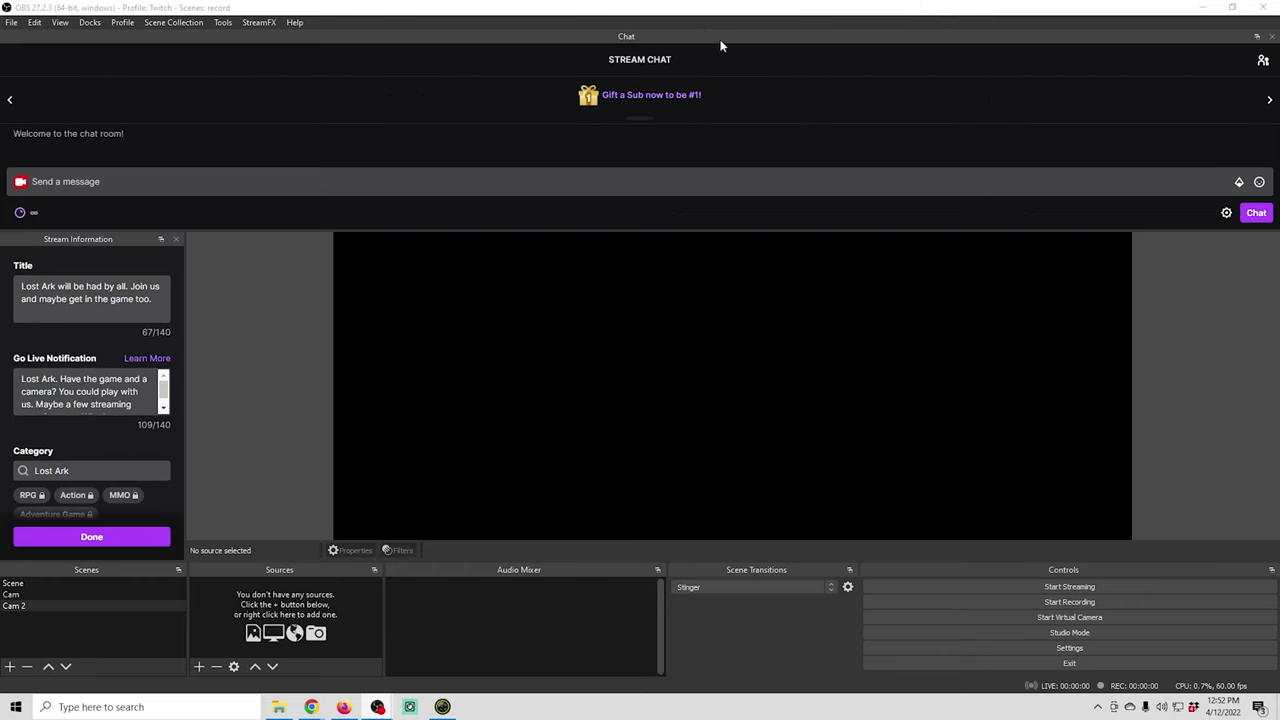
left_click_drag(626, 37, 1194, 251)
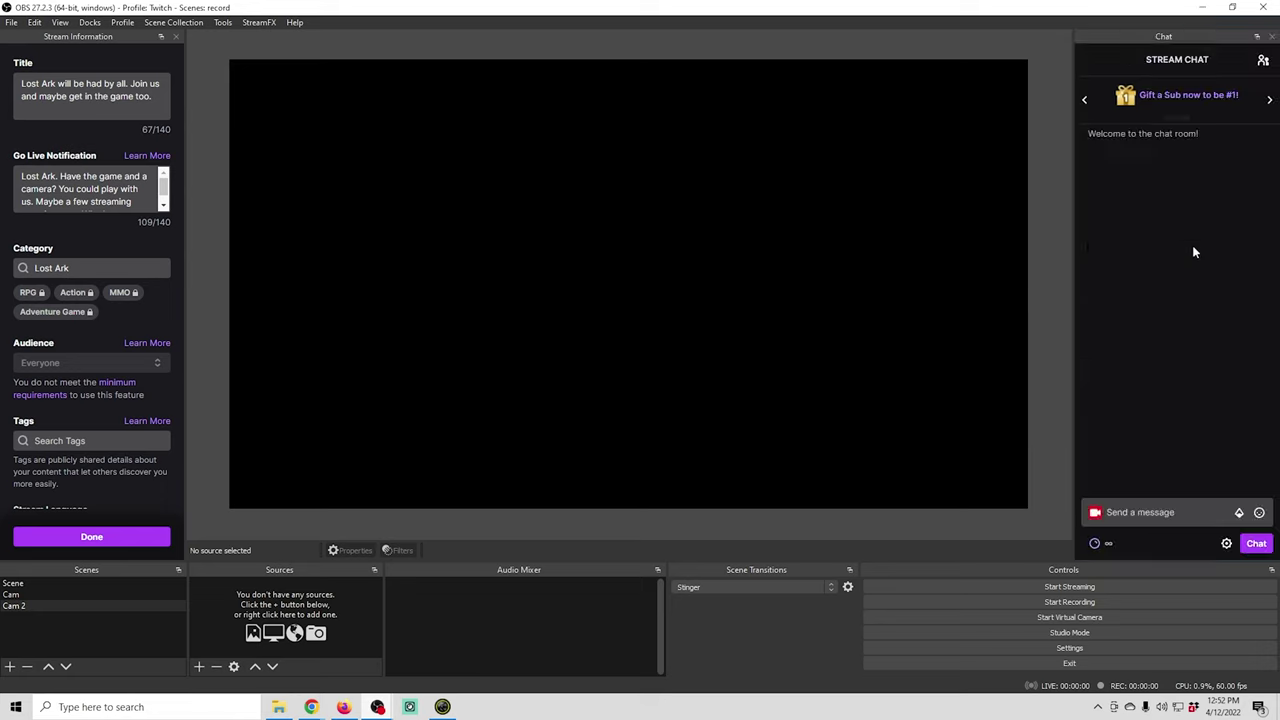
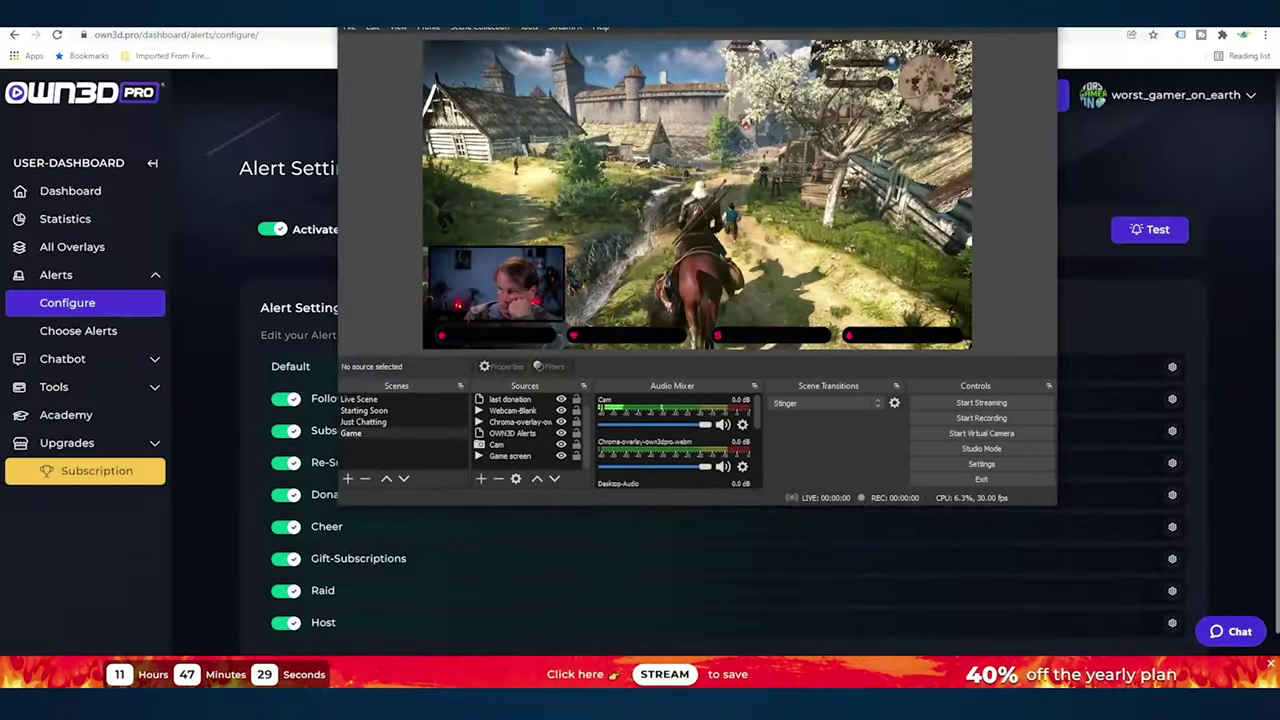
Step: Snap the OBS window to the right half of the screen
key("super+Right")
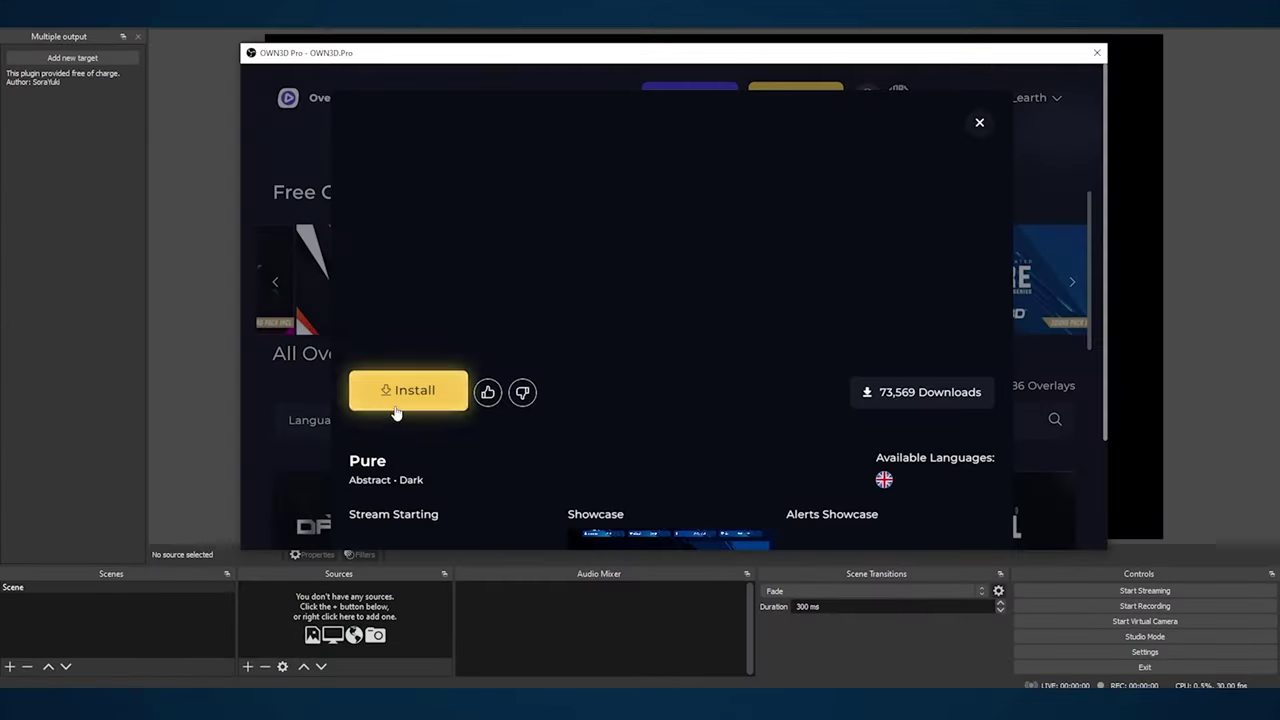
Step: Install the Pure overlay and switch to the Live Scene layout
left_click(400, 393)
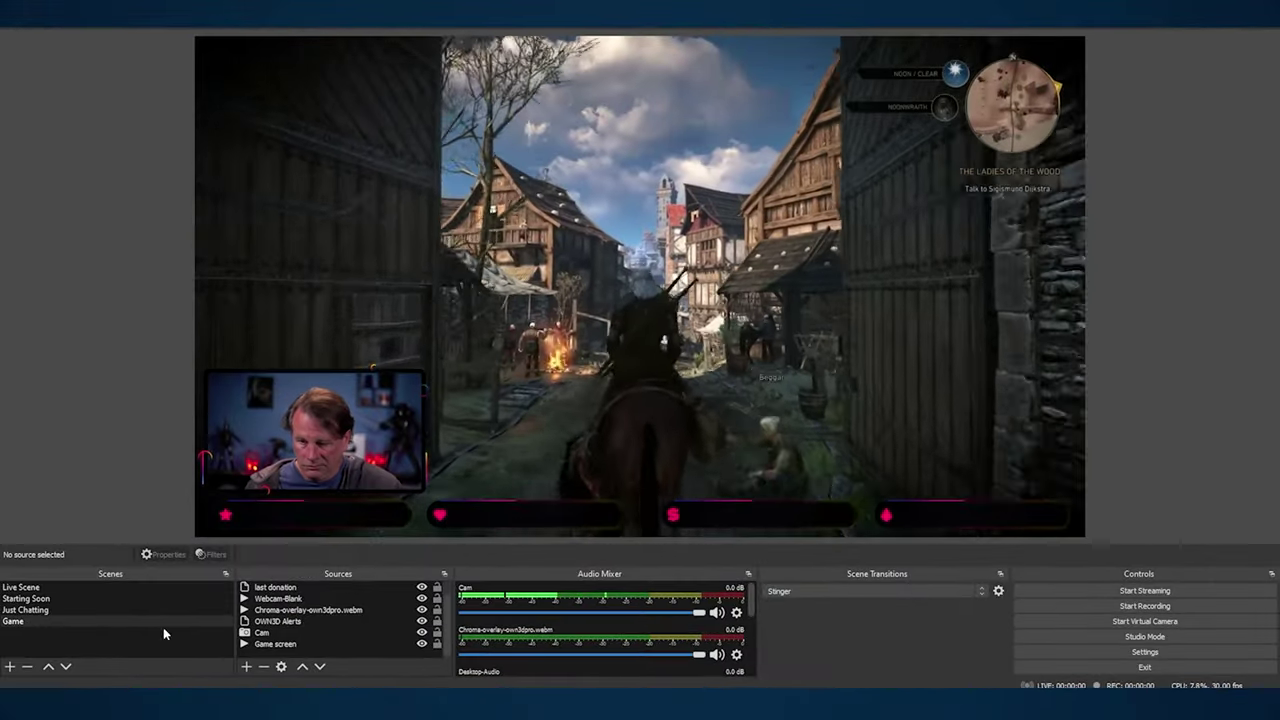
left_click(64, 584)
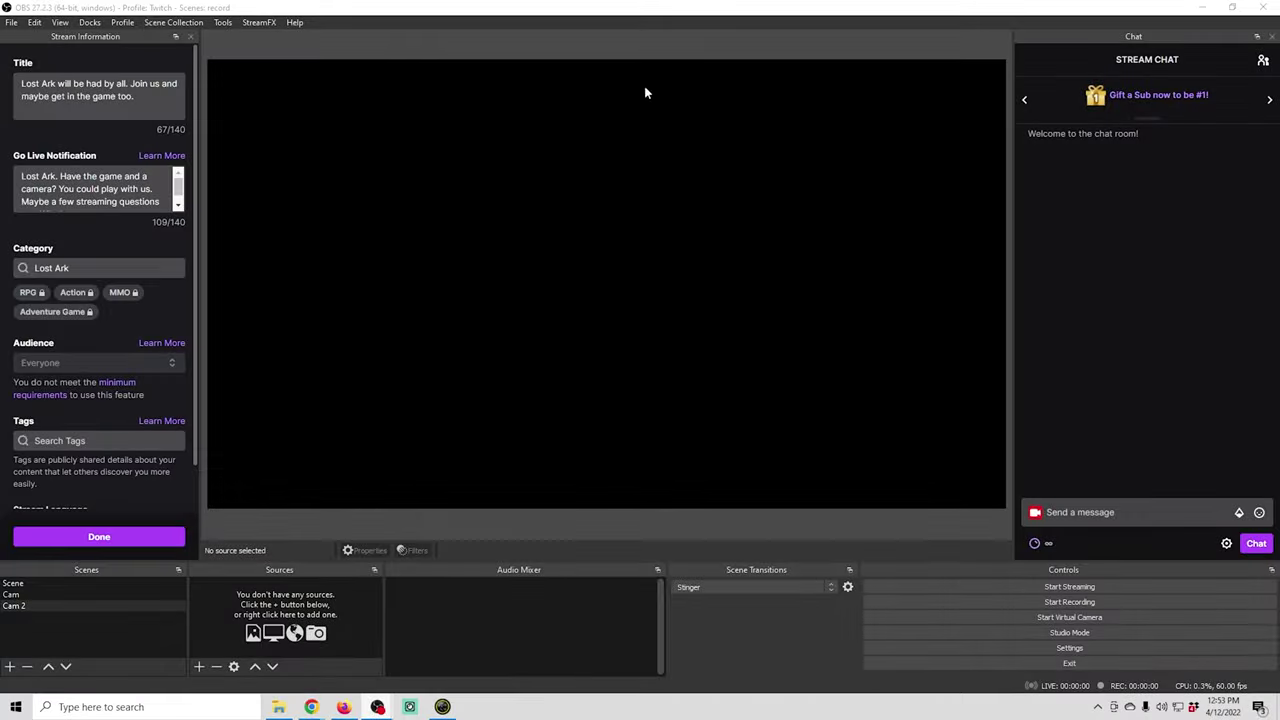
Step: Create a new scene collection named Twitch and rename its scene to Waiting
left_click(124, 22)
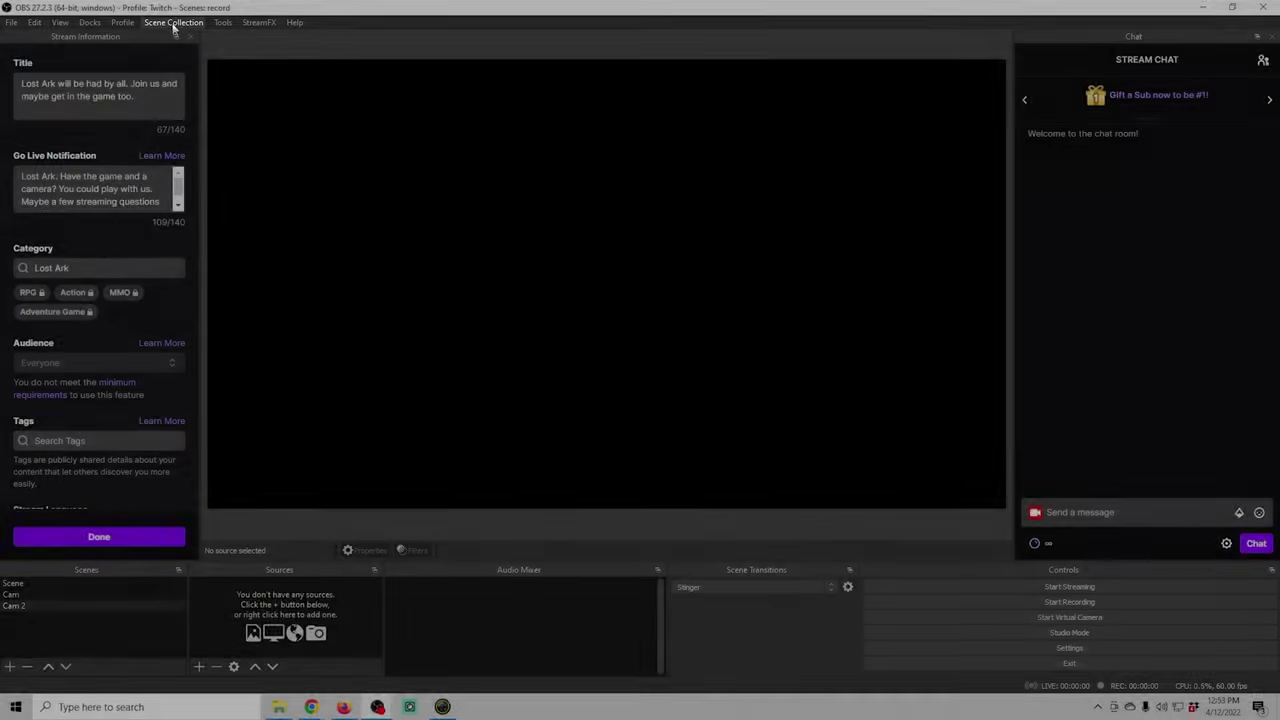
left_click(173, 22)
left_click(173, 38)
type("Twitch")
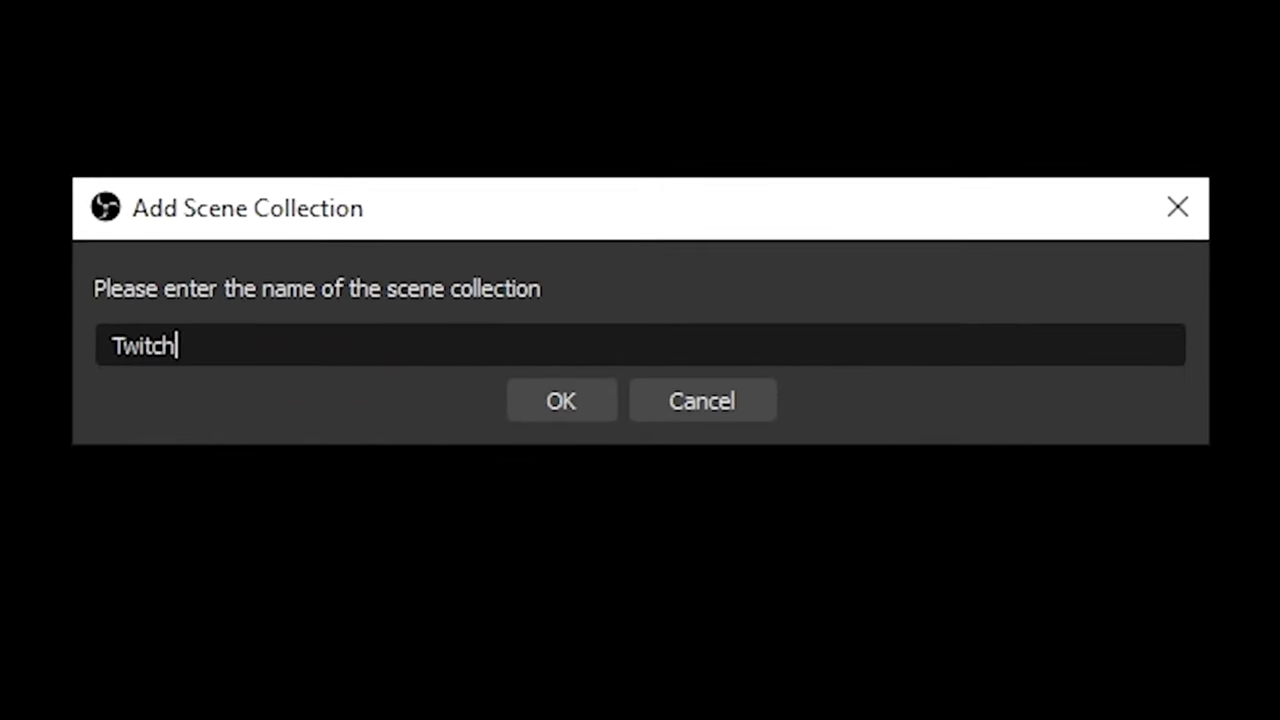
left_click(553, 405)
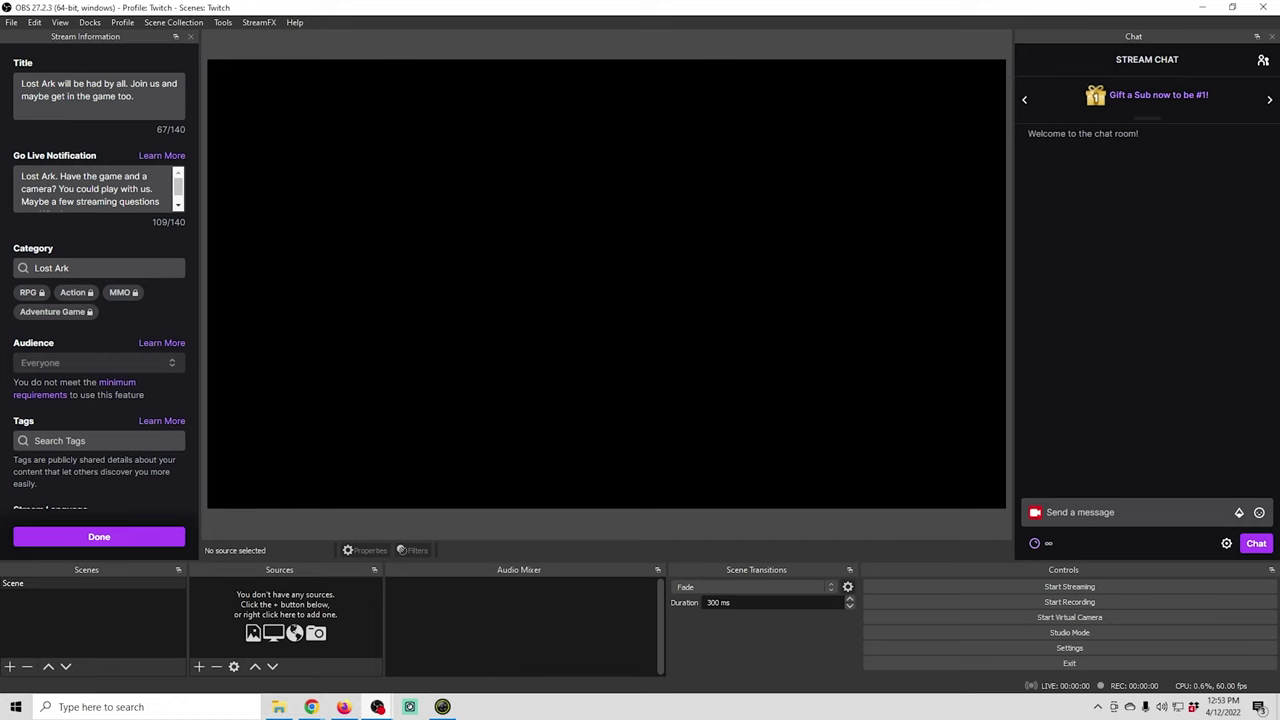
right_click(32, 583)
left_click(77, 413)
type("Waiting")
Step: Add a colour source named Red set to orange #d1672a
left_click(199, 668)
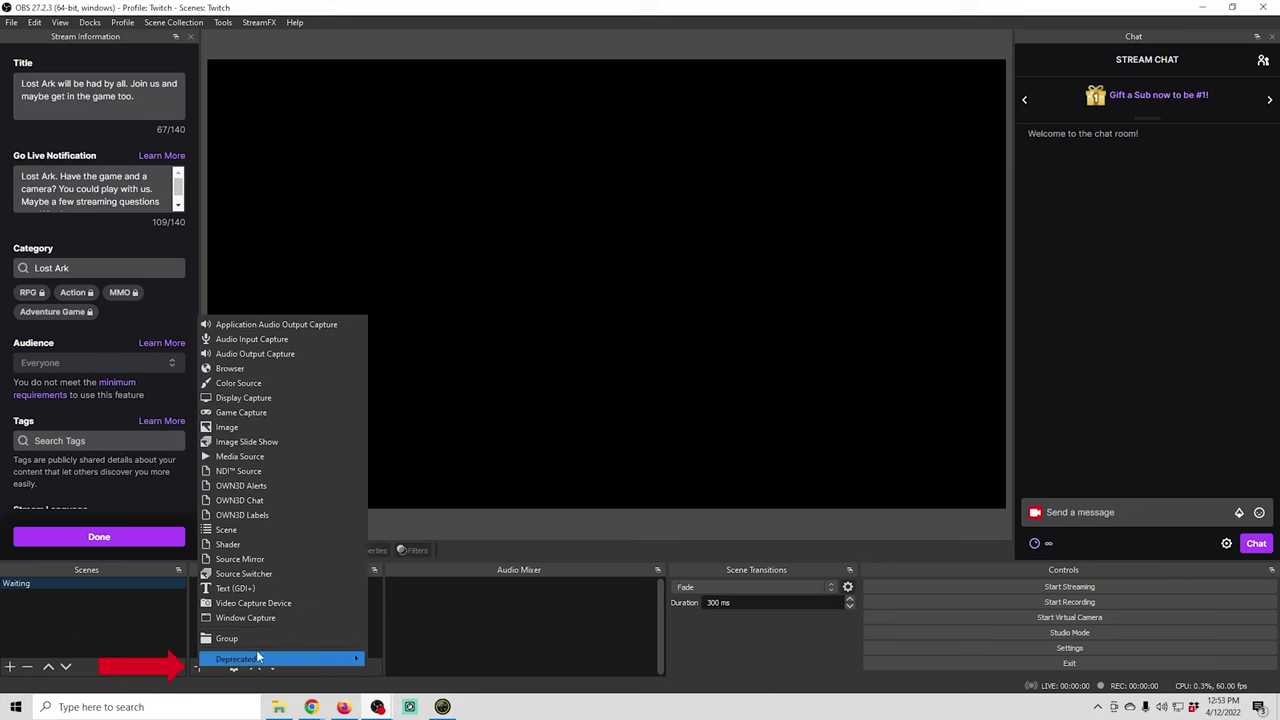
left_click(288, 383)
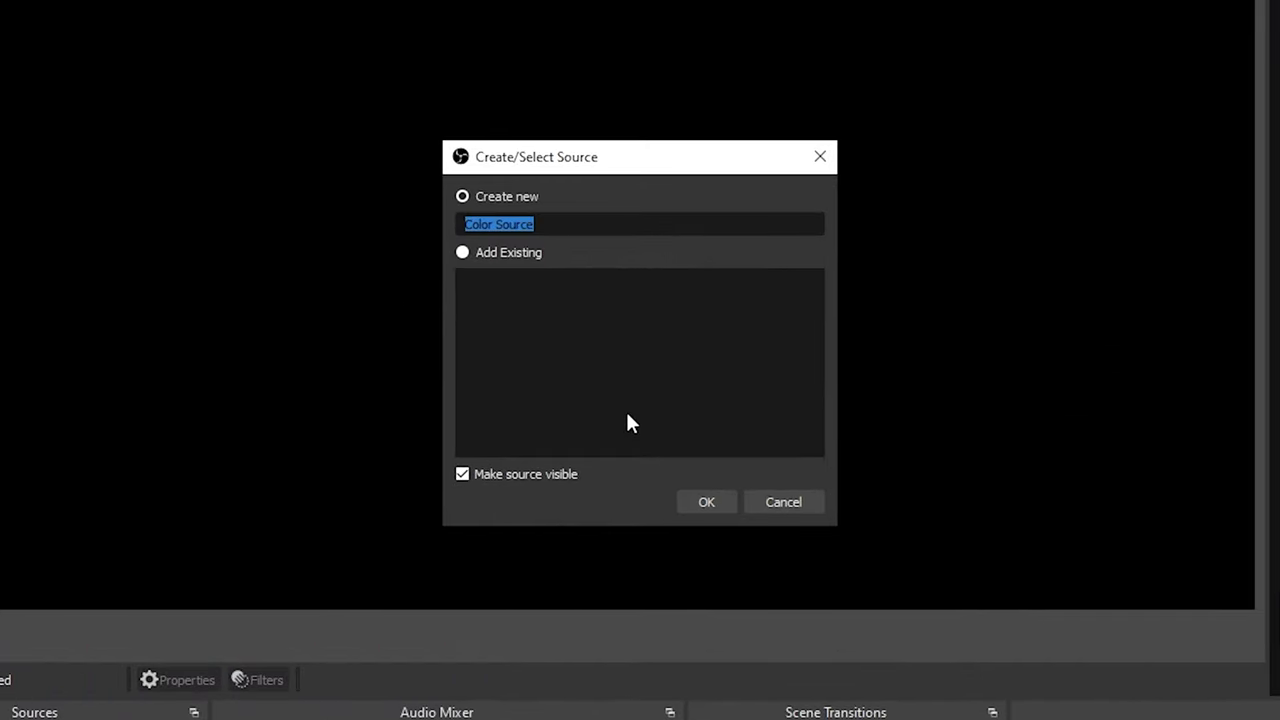
type("Red")
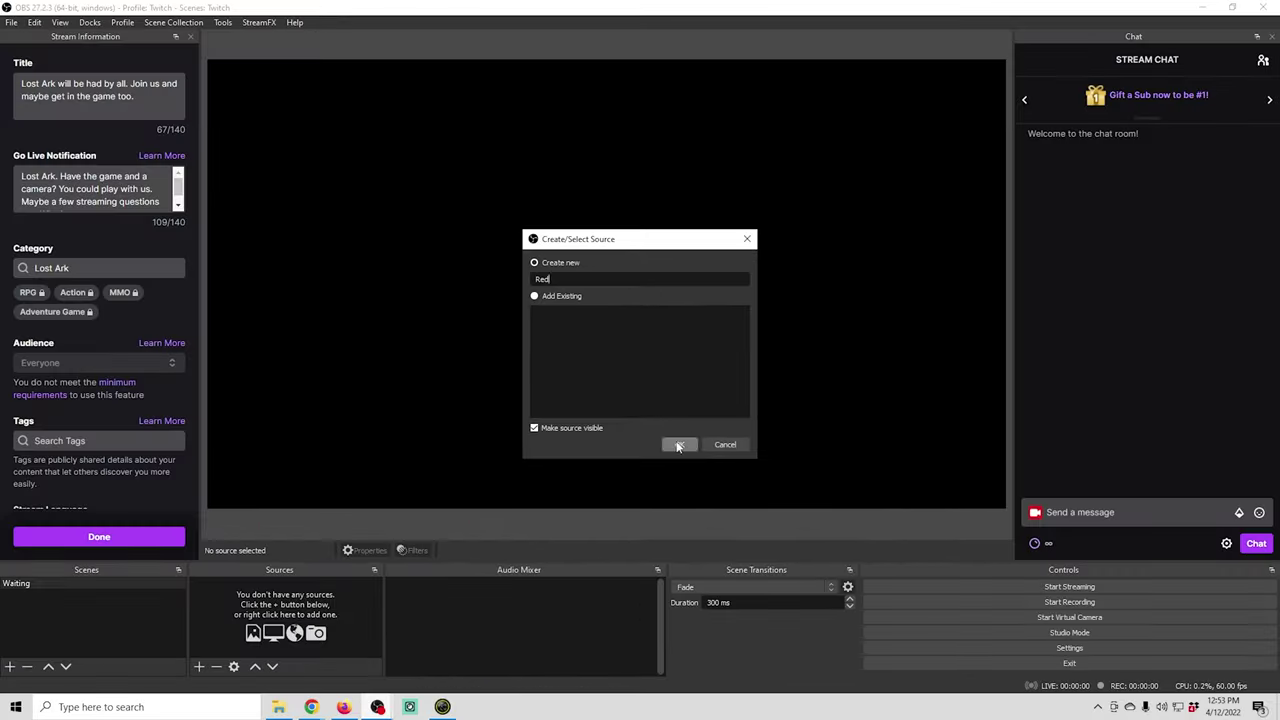
left_click(706, 502)
left_click(777, 434)
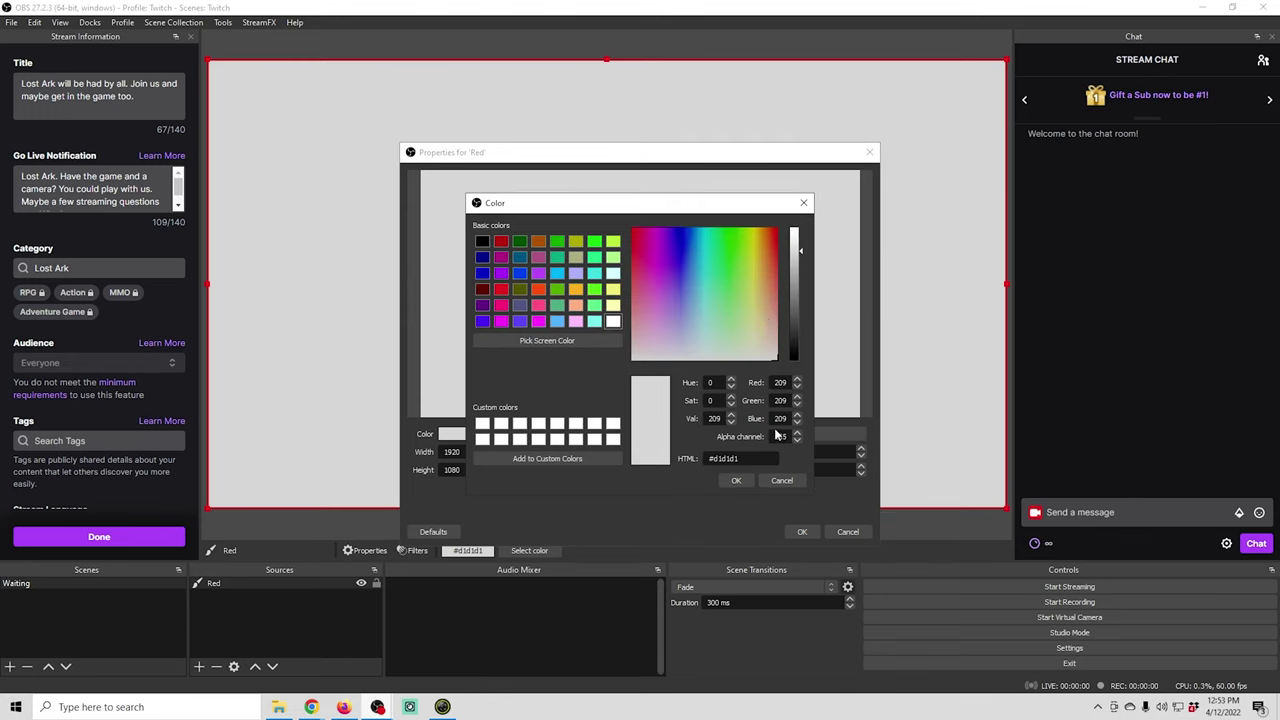
left_click(767, 255)
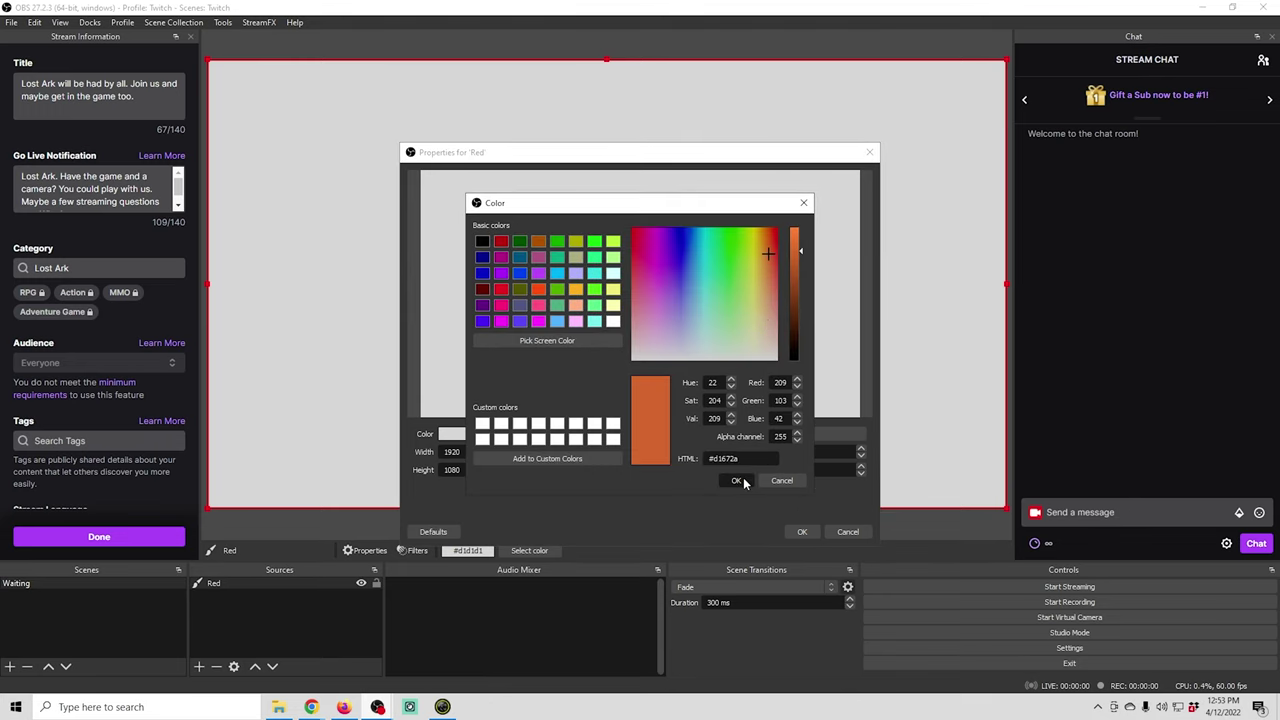
left_click(736, 480)
left_click(801, 531)
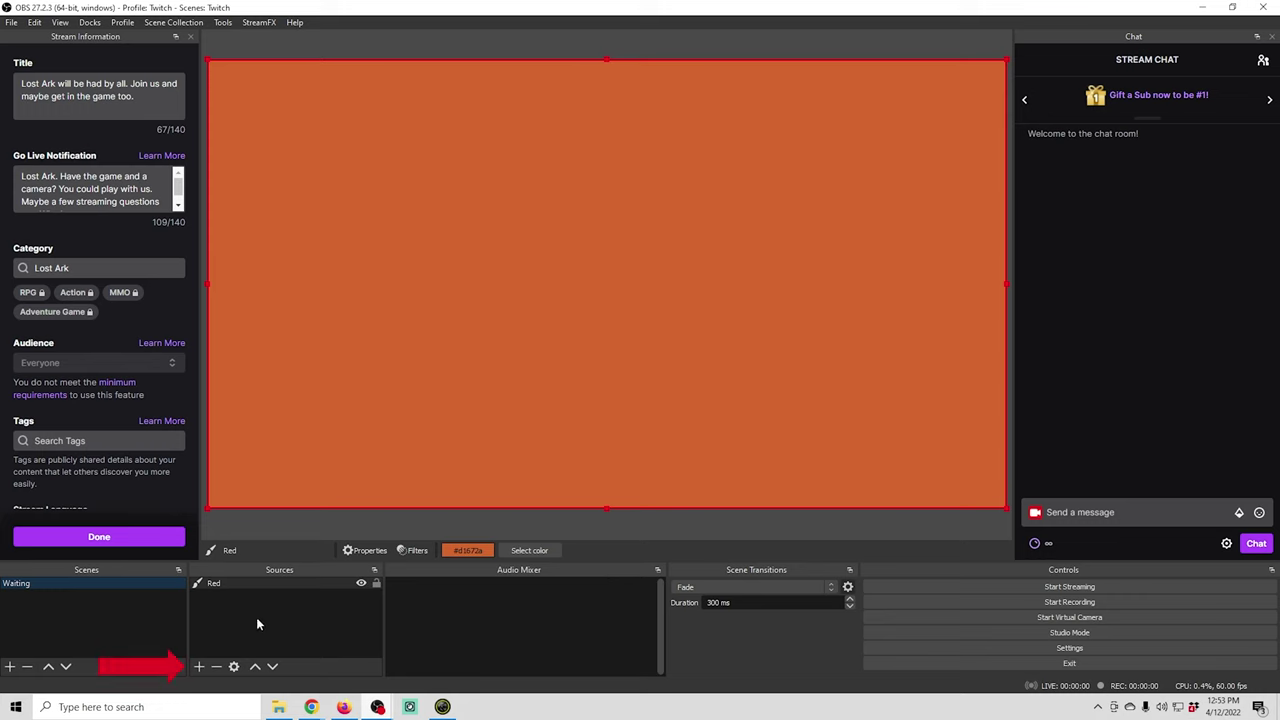
Step: Add a second colour source named Blue with a blue colour
left_click(199, 667)
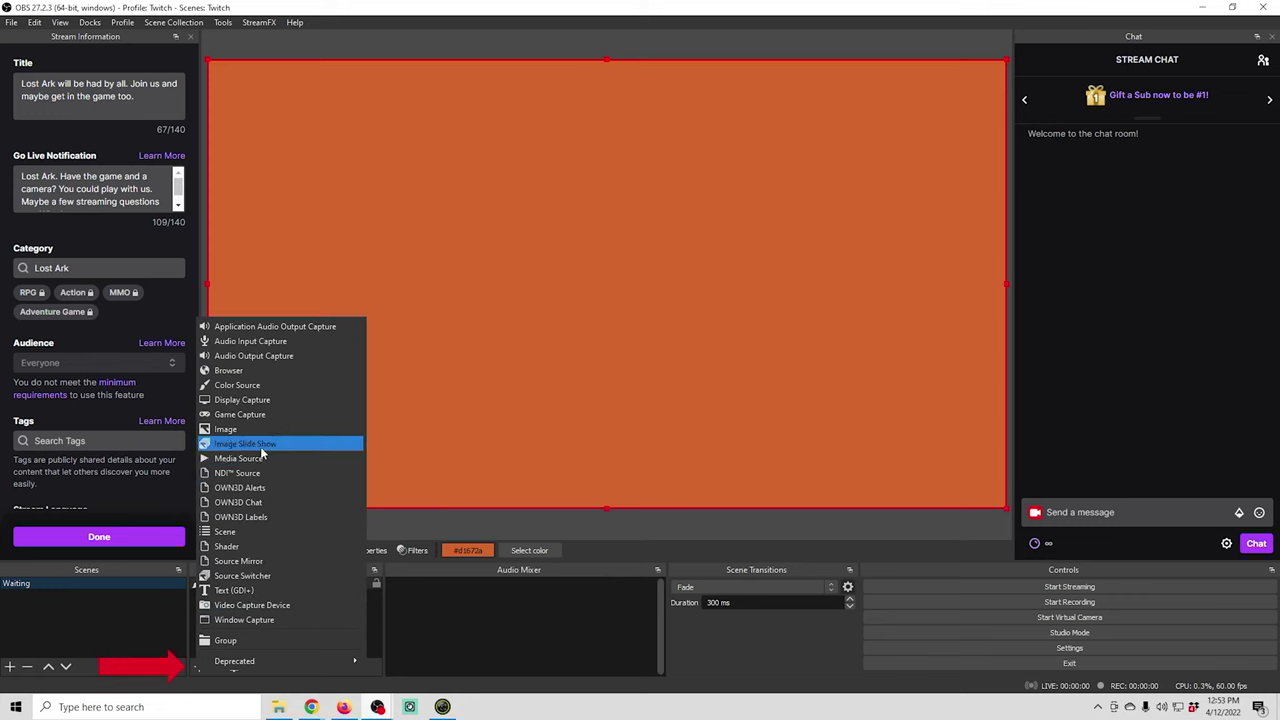
left_click(263, 448)
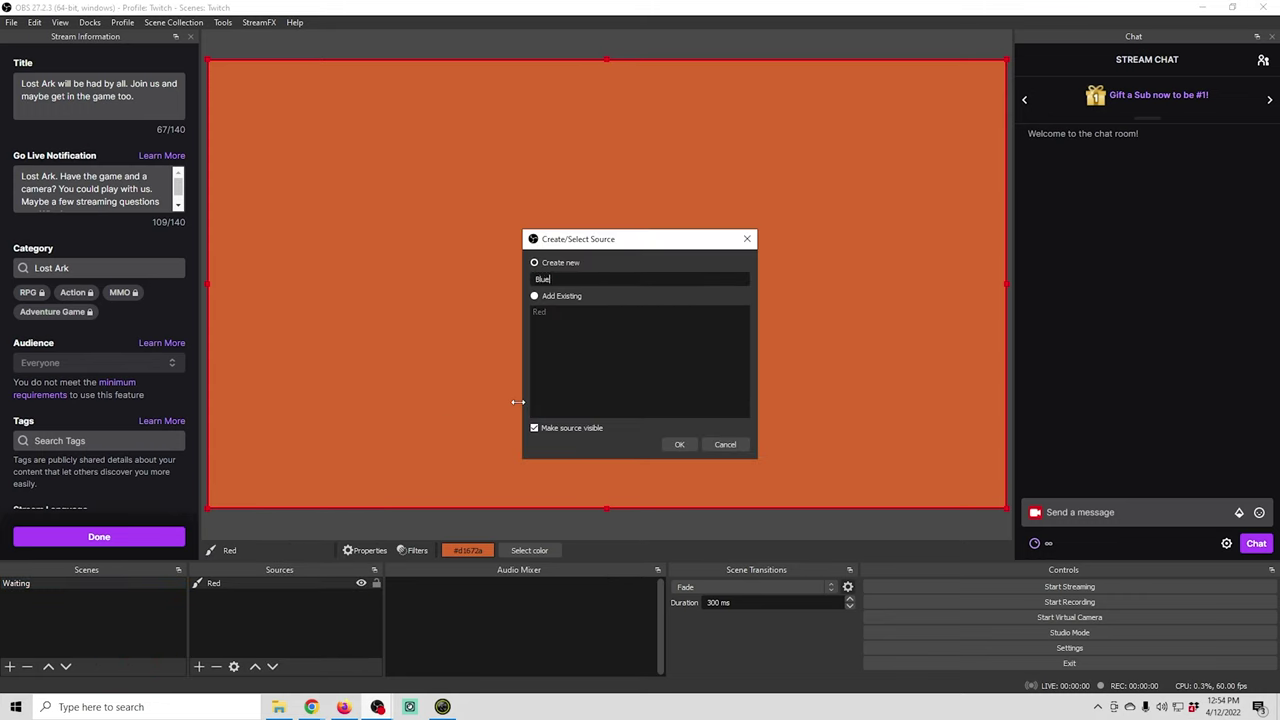
left_click(676, 444)
left_click(712, 432)
left_click(678, 230)
left_click_drag(678, 230, 687, 261)
left_click(735, 481)
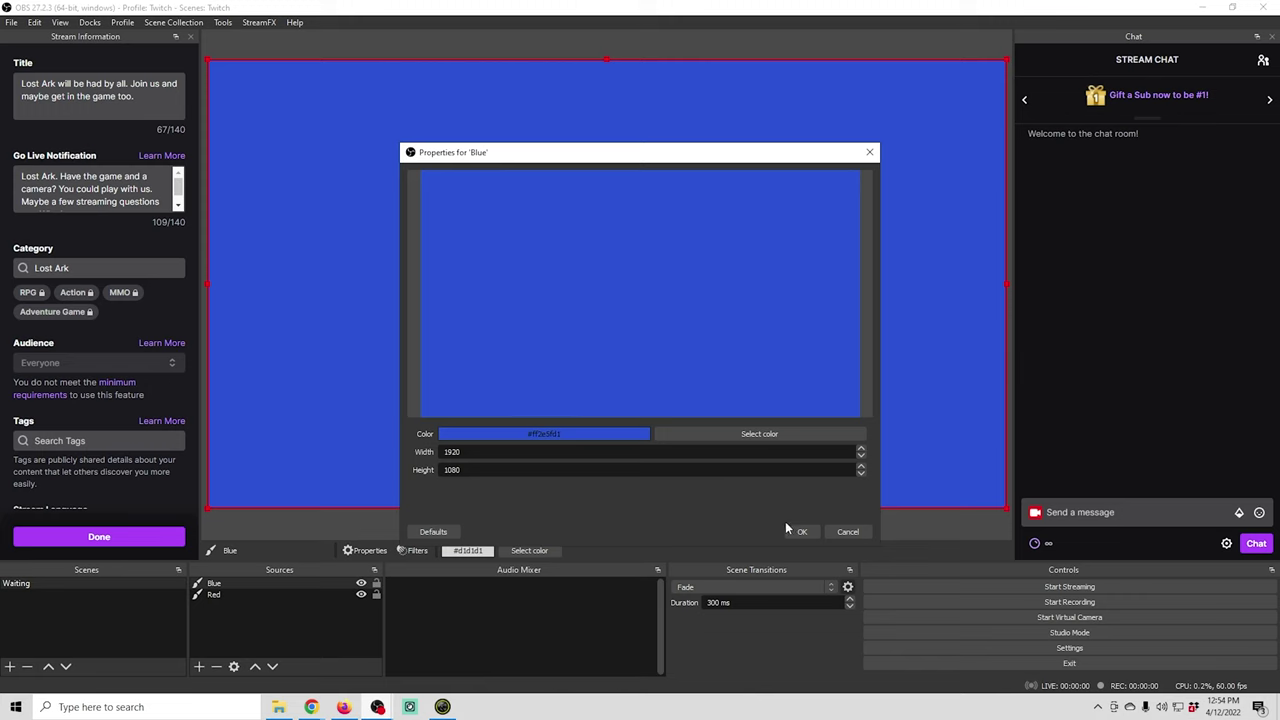
left_click(802, 531)
Step: Shrink the blue rectangle to reveal the orange background and centre it on the canvas
left_click_drag(1004, 62, 714, 223)
left_click_drag(558, 373, 703, 294)
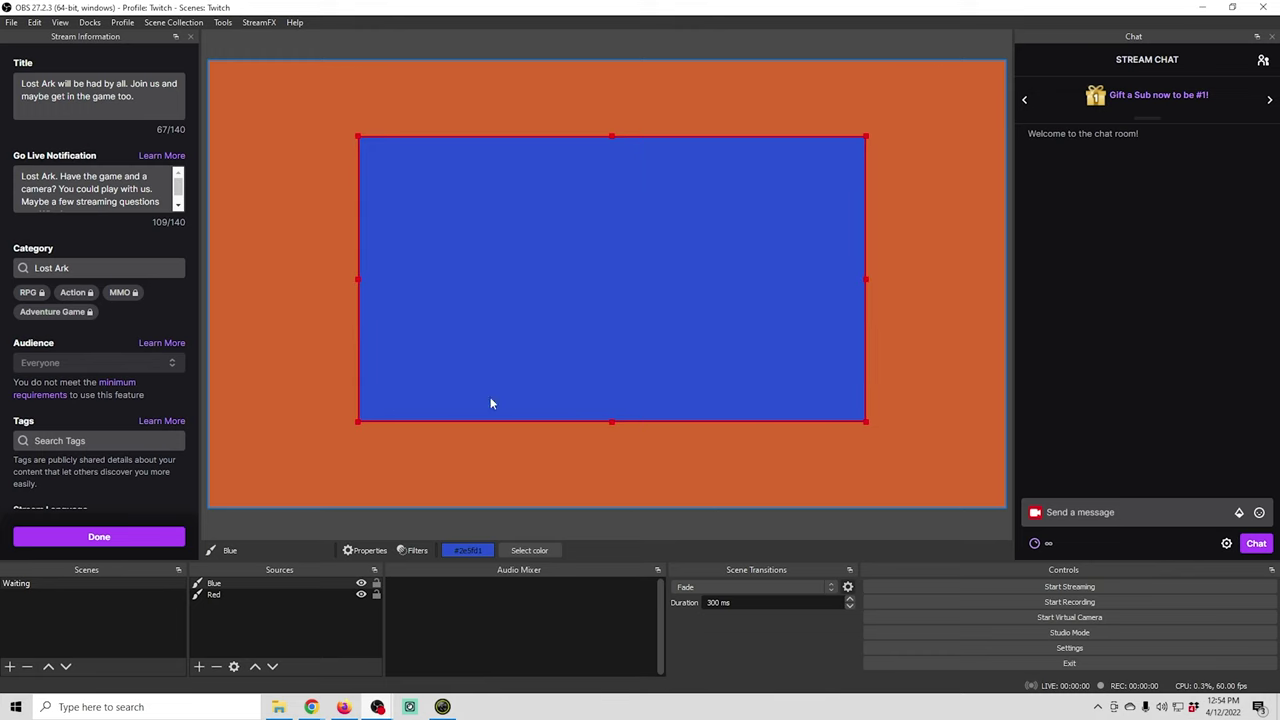
right_click(532, 373)
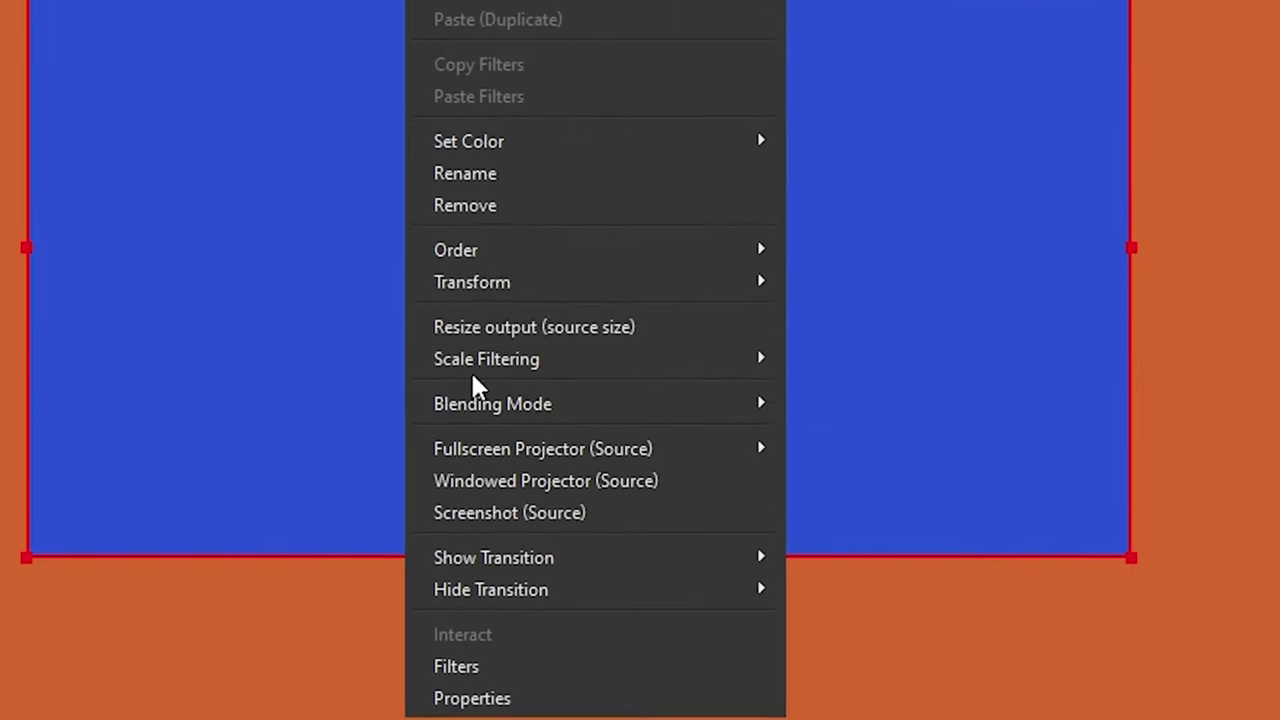
mouse_move(553, 287)
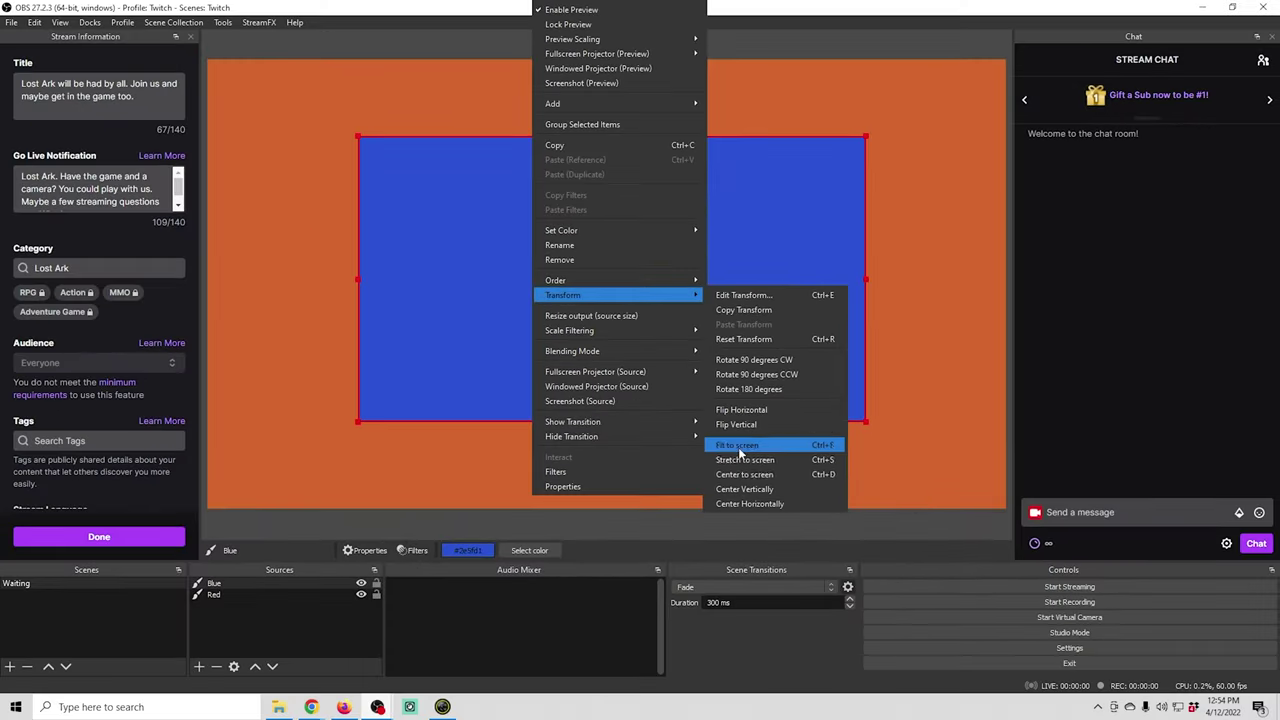
left_click(752, 475)
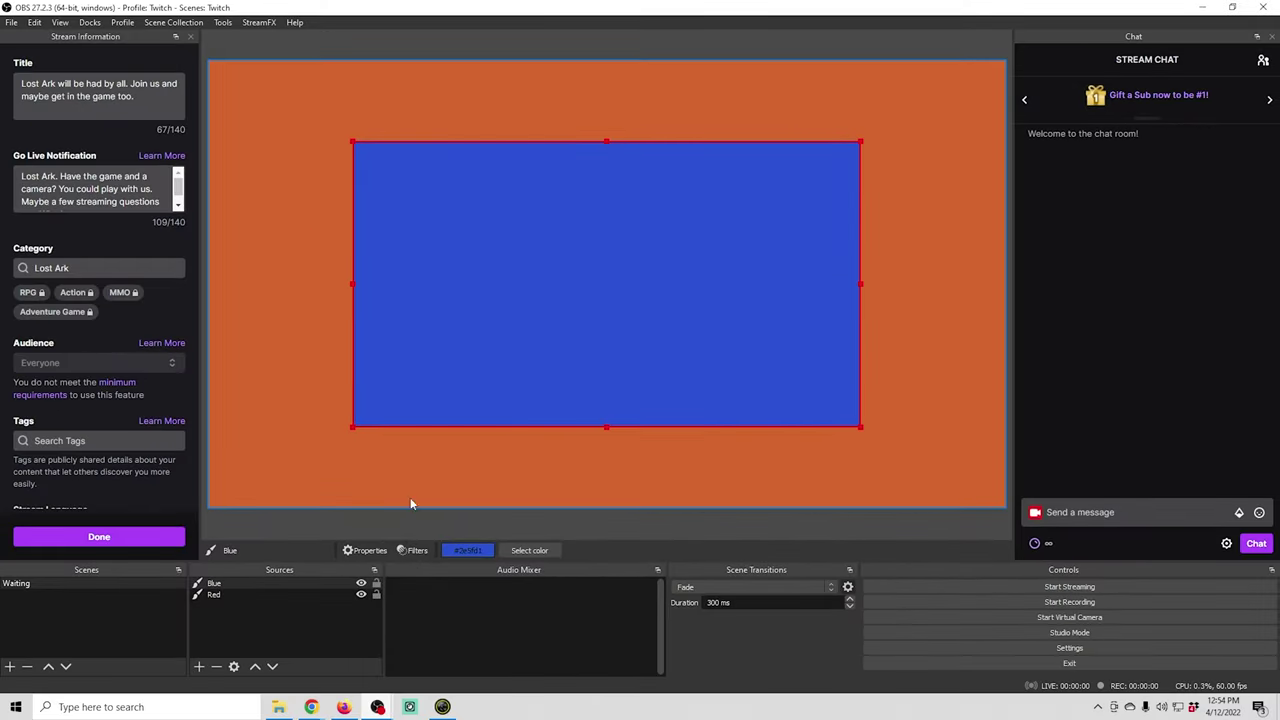
left_click(199, 666)
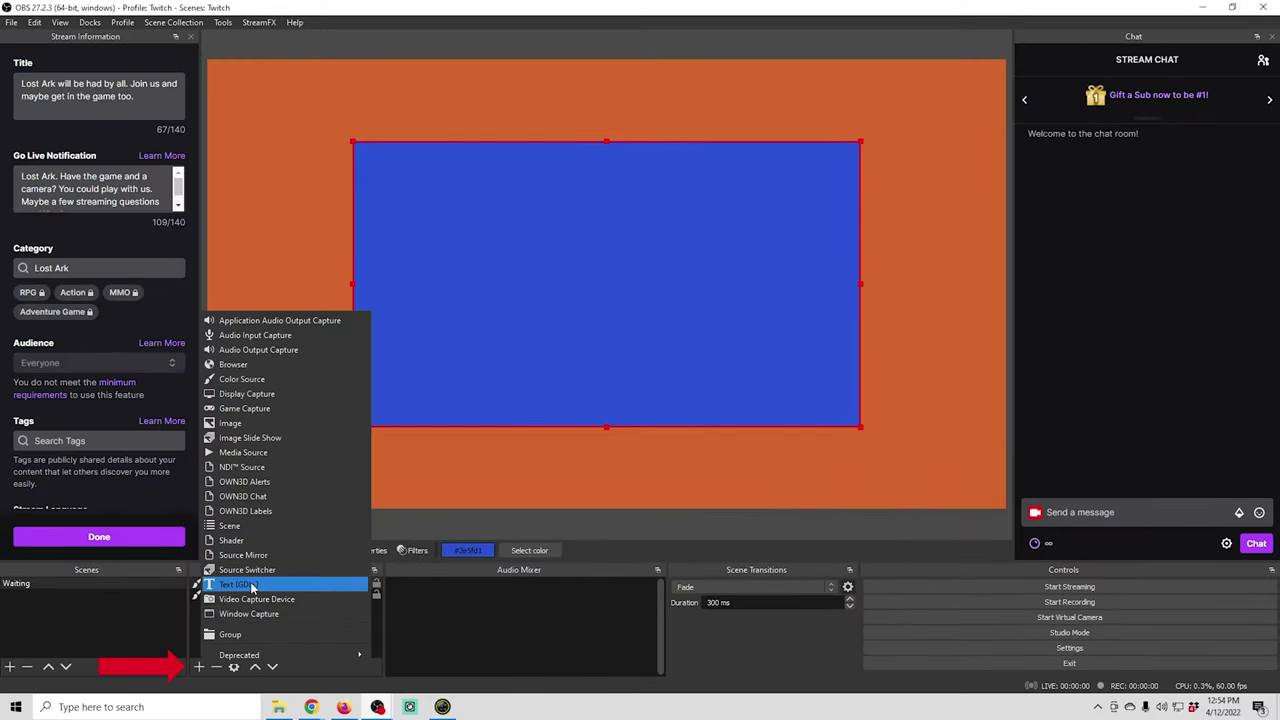
Step: Add a text source named Starting Soon using the Aldo the Apache font at size 72
left_click(240, 584)
type("Starting ")
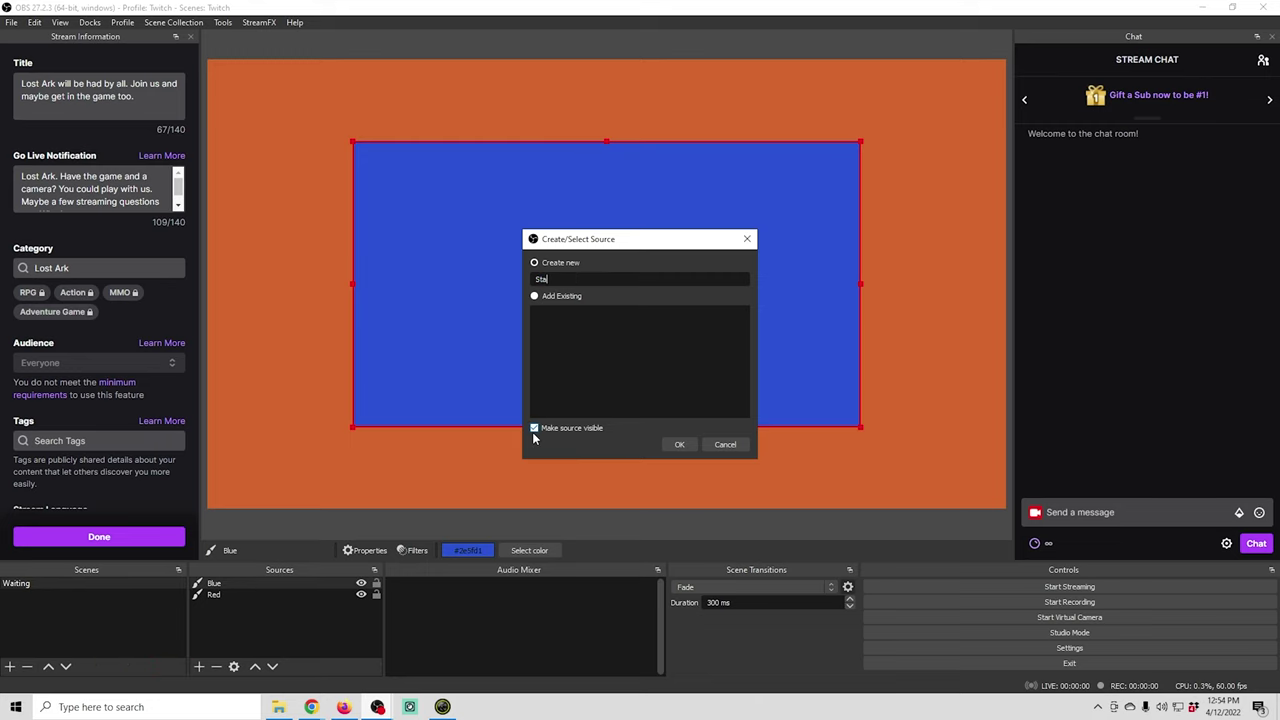
type("Soo")
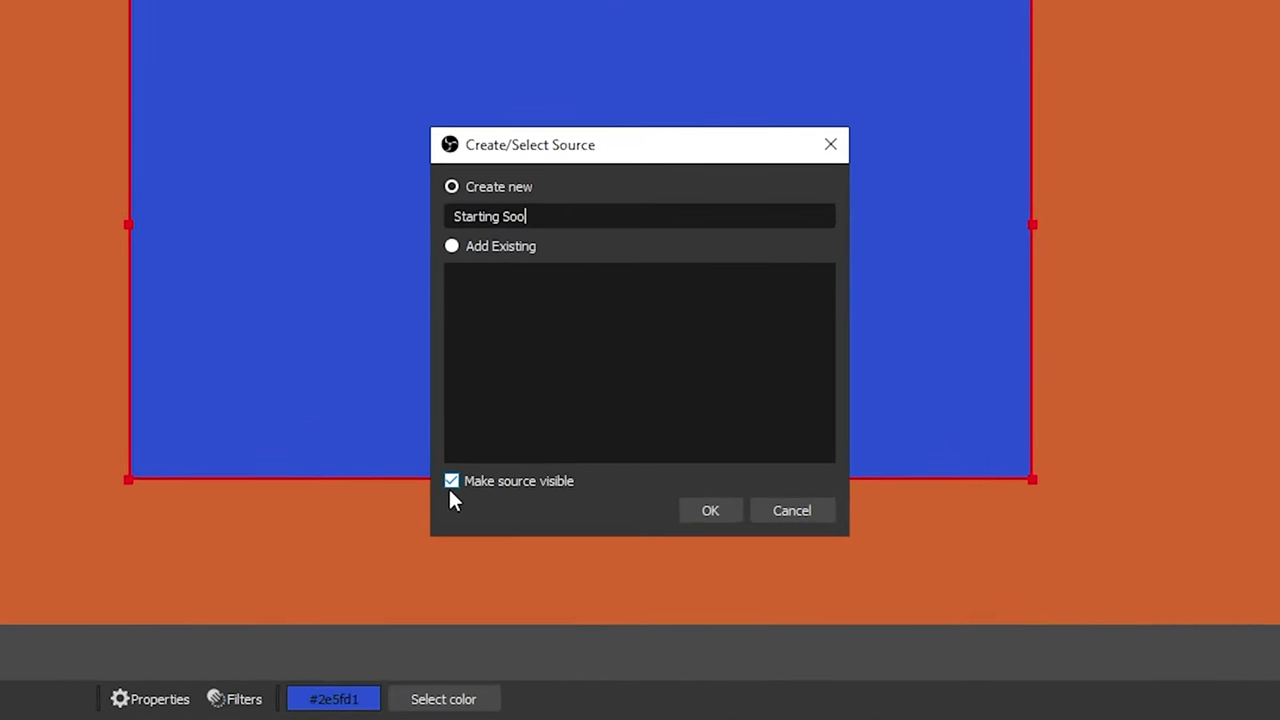
type("n")
key("Return")
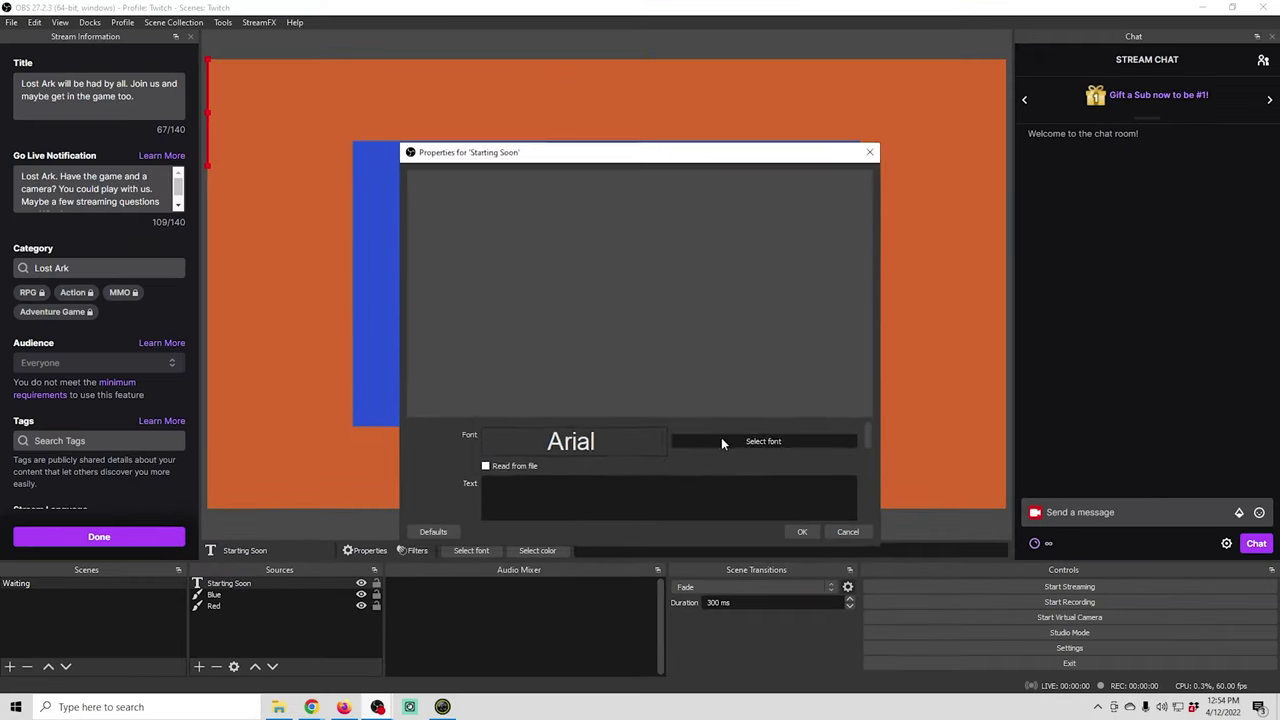
left_click(722, 443)
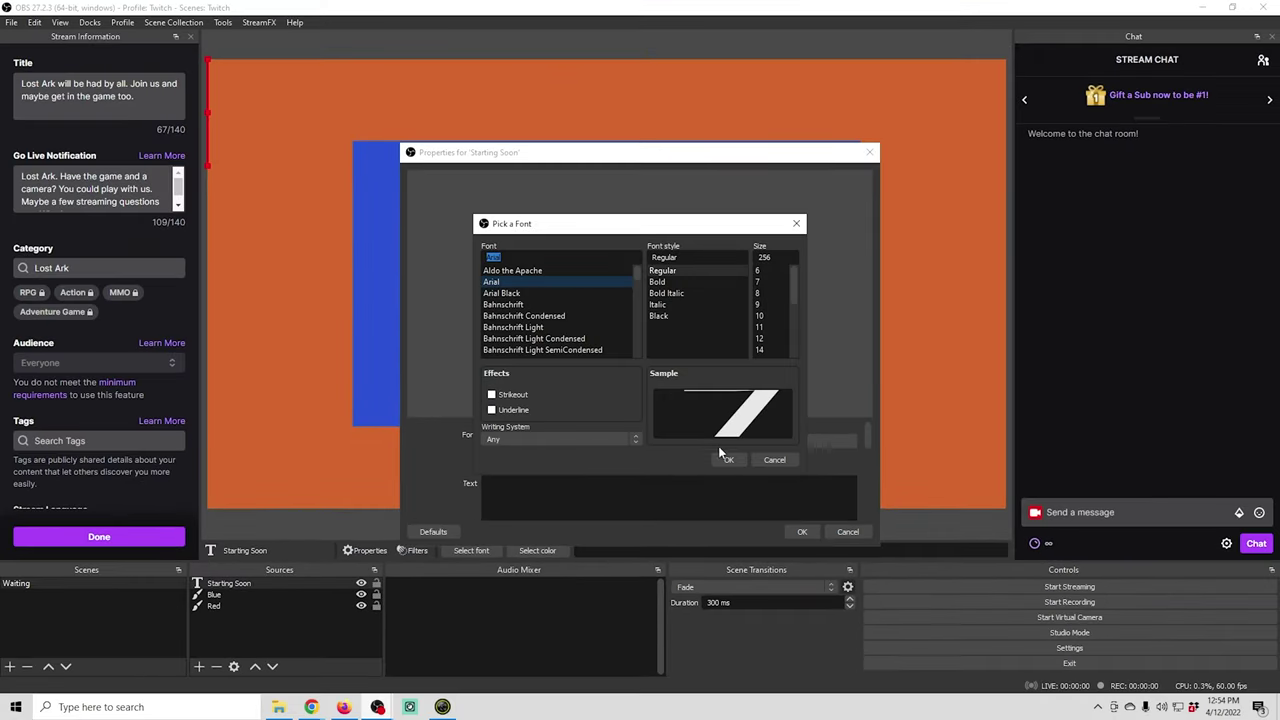
left_click(541, 275)
mouse_move(637, 274)
left_mouse_down()
mouse_move(634, 333)
mouse_move(639, 257)
left_mouse_up()
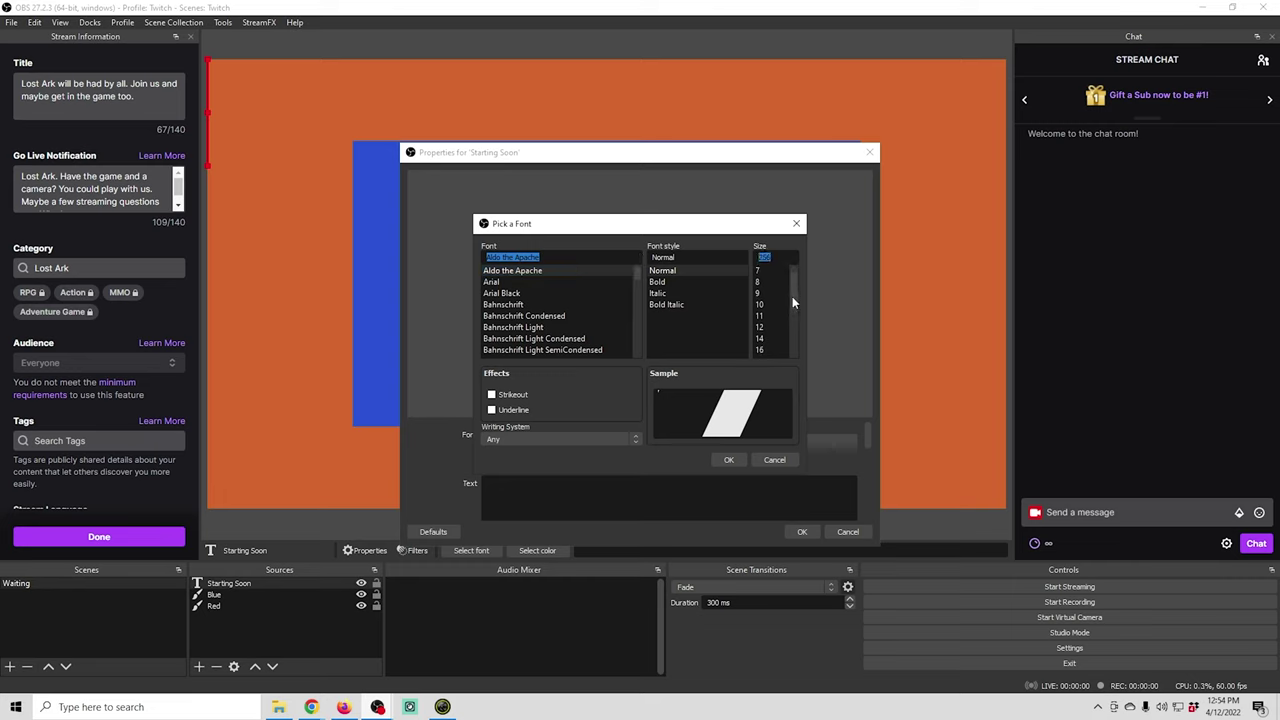
left_click_drag(794, 320, 794, 343)
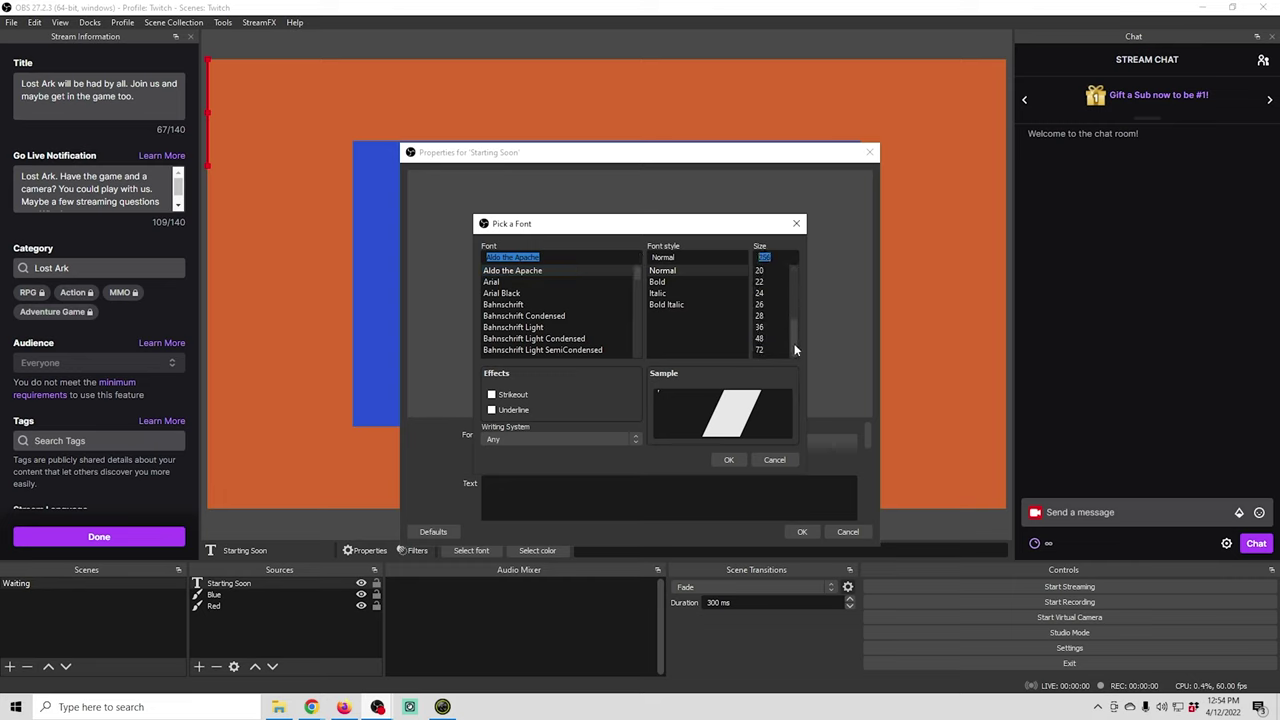
left_click(759, 349)
left_click(729, 460)
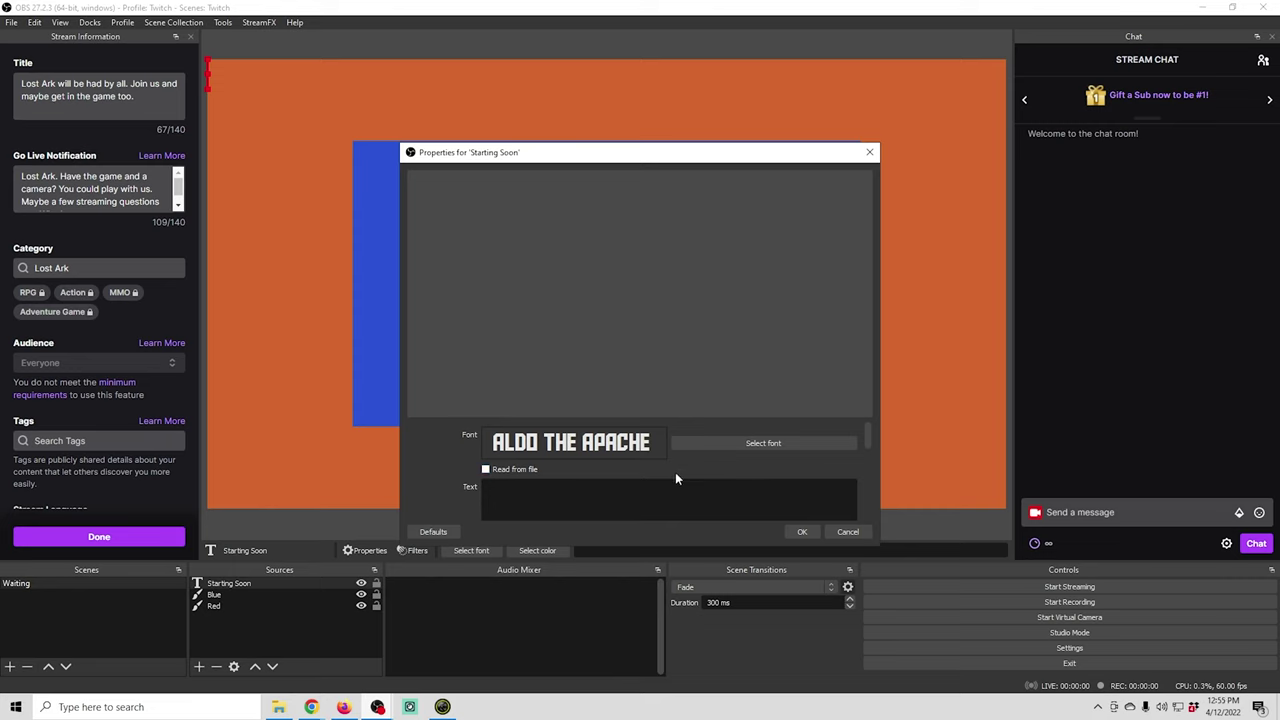
Step: Enter 'Stream Starting Soon!' with Soon! on a second line, and raise the font size to 200
type("Stream")
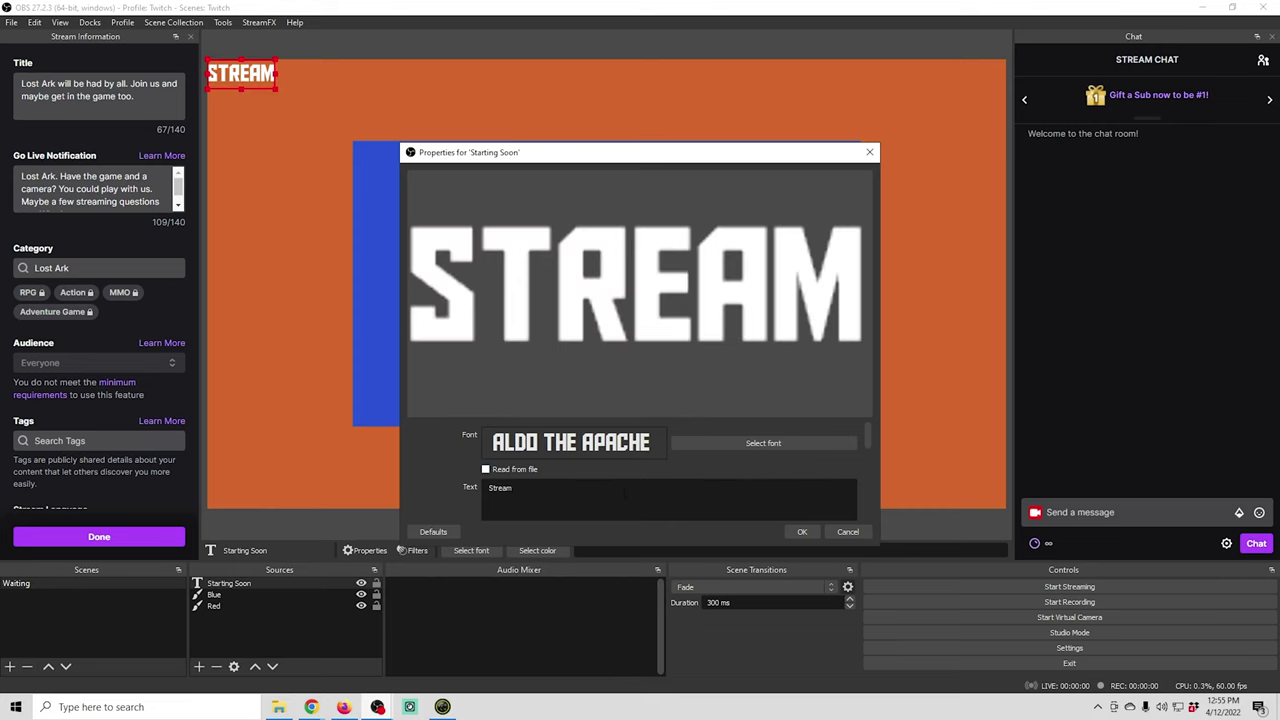
type(" Starting ")
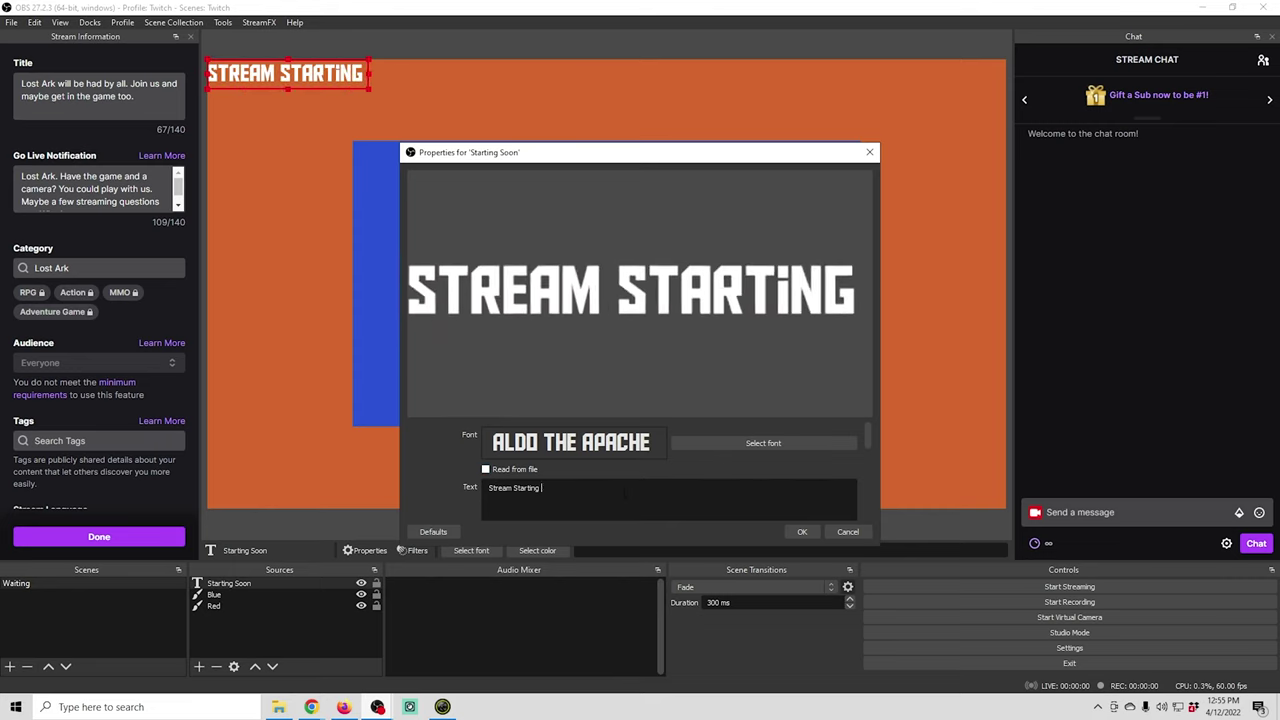
type("Soon!")
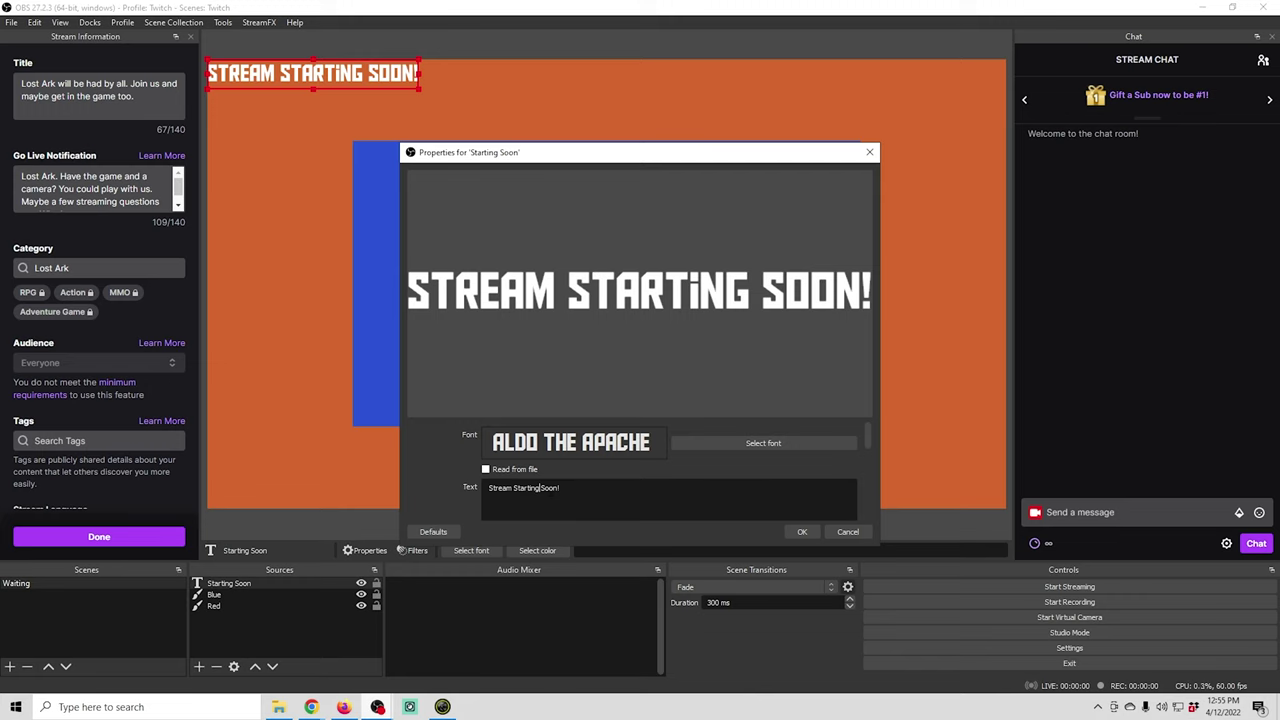
key("BackSpace")
key("Return")
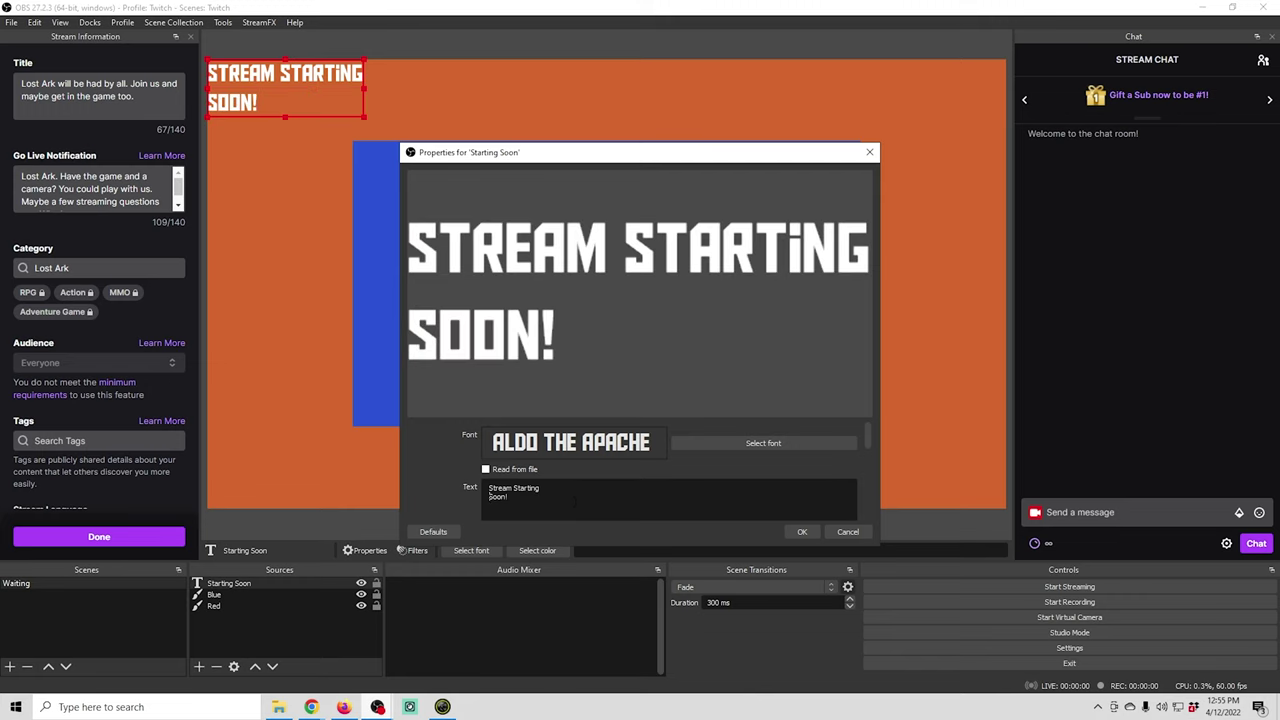
left_click(766, 444)
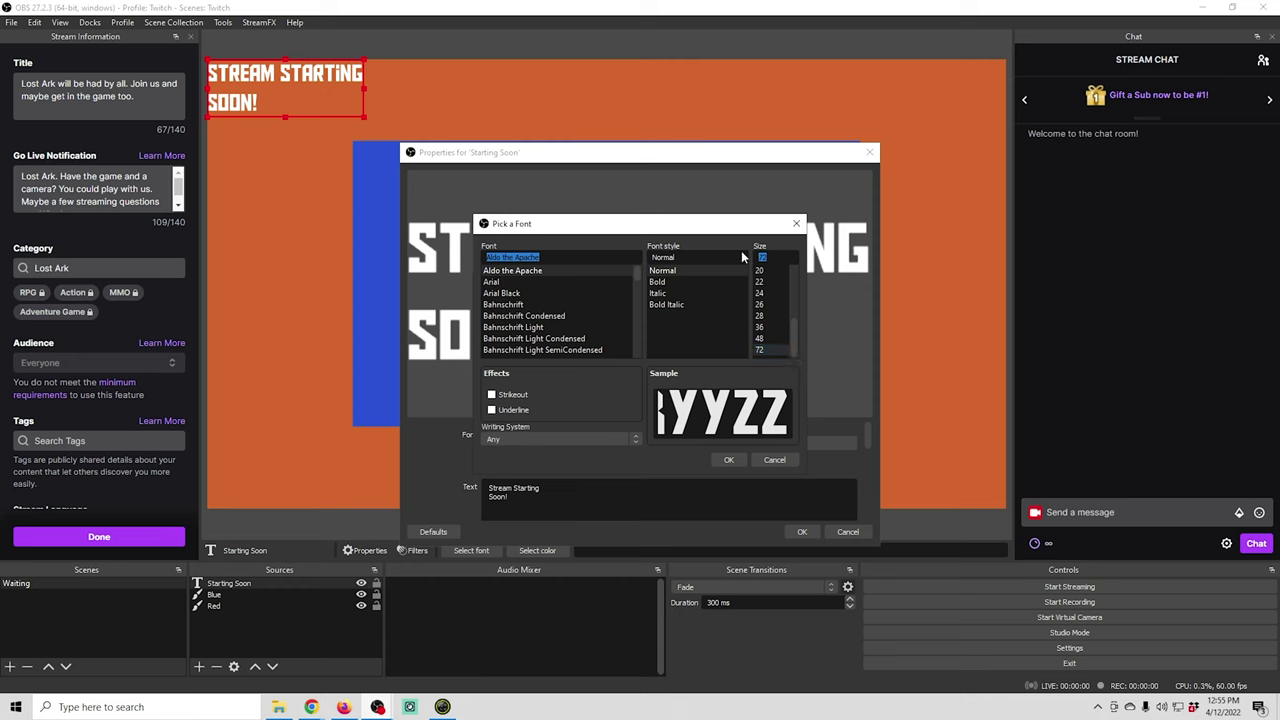
type("200")
left_click(728, 459)
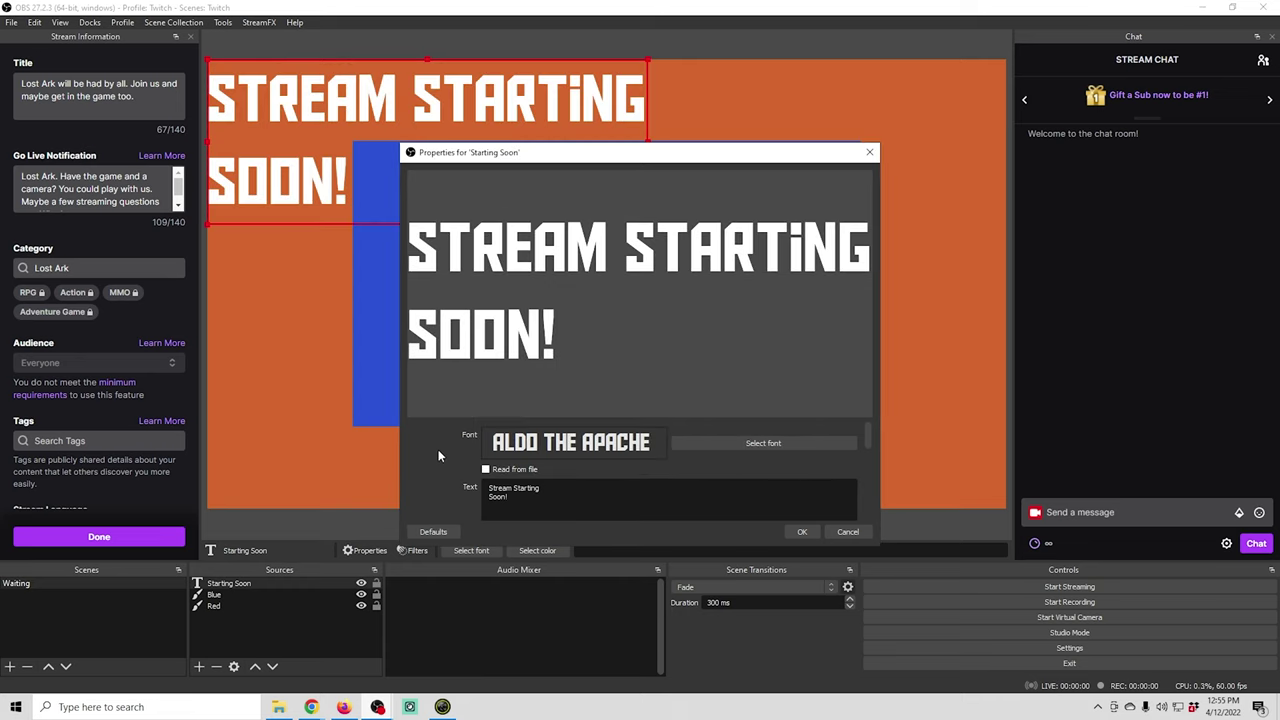
Step: Set the text transform to Uppercase and the alignment to Center
scroll(437, 455, "down", 2)
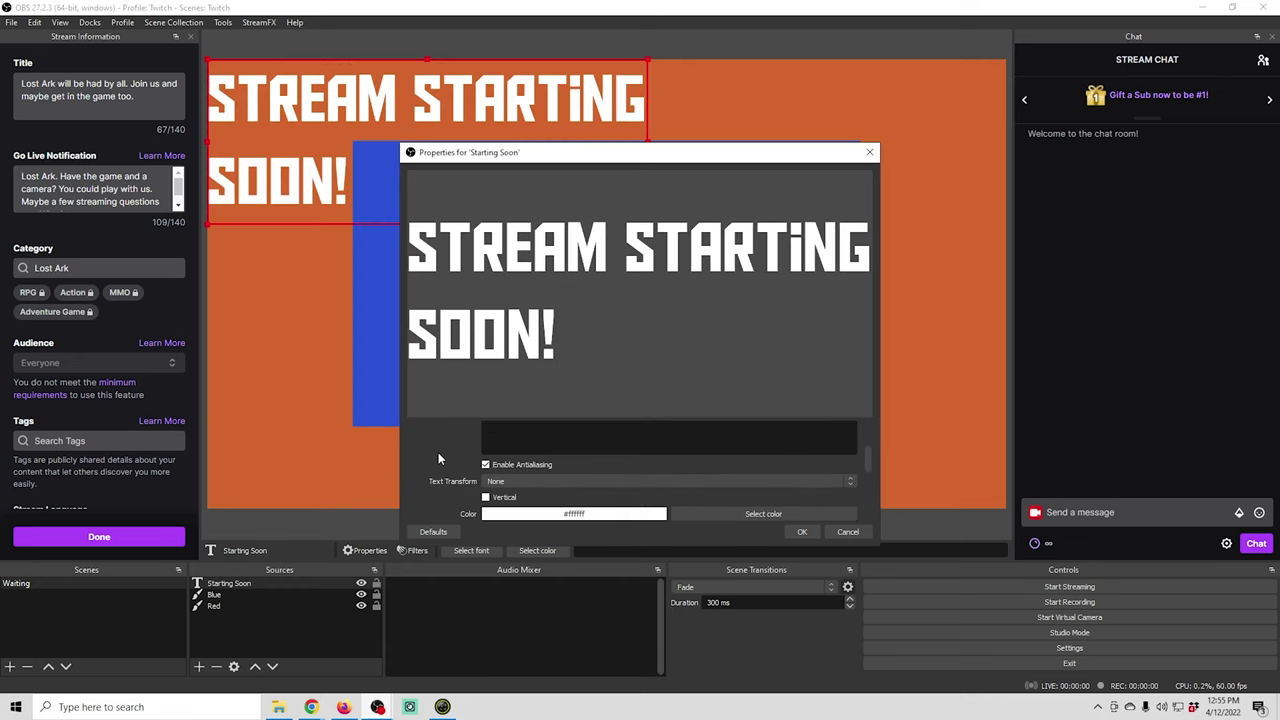
left_click(517, 482)
left_click(505, 500)
scroll(492, 470, "down", 1)
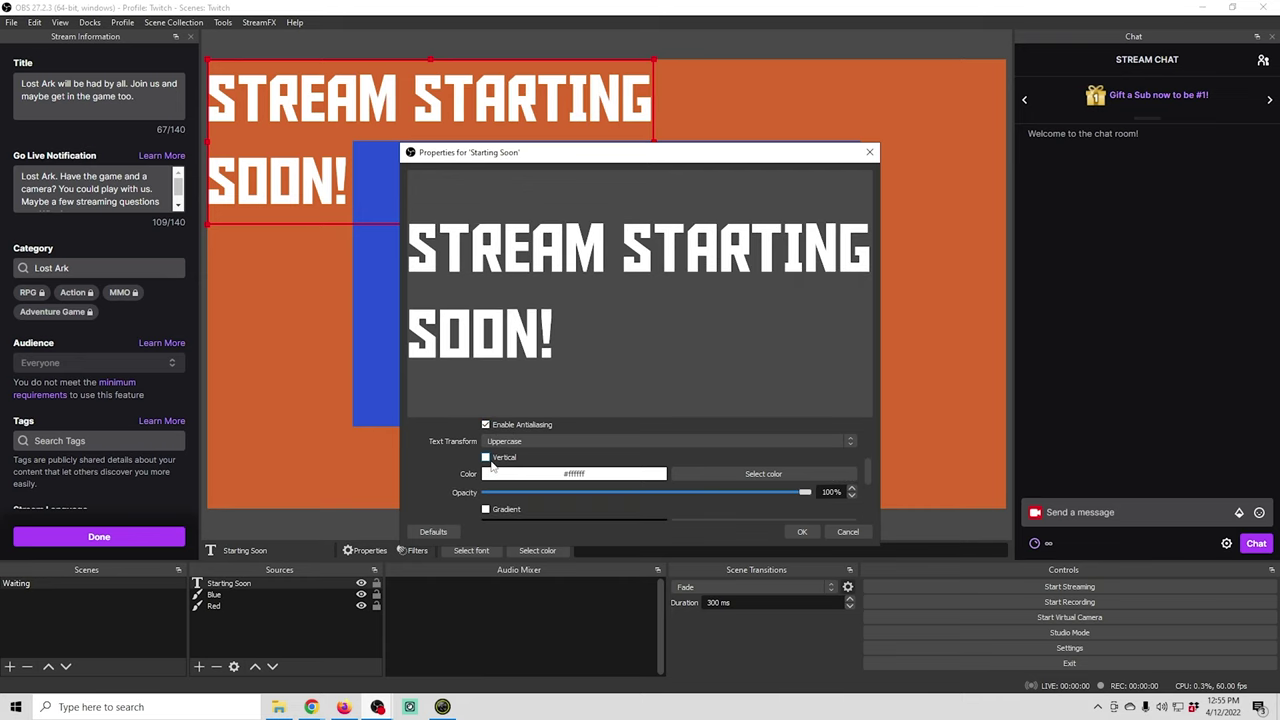
scroll(455, 476, "down", 2)
left_click(500, 482)
left_click(510, 498)
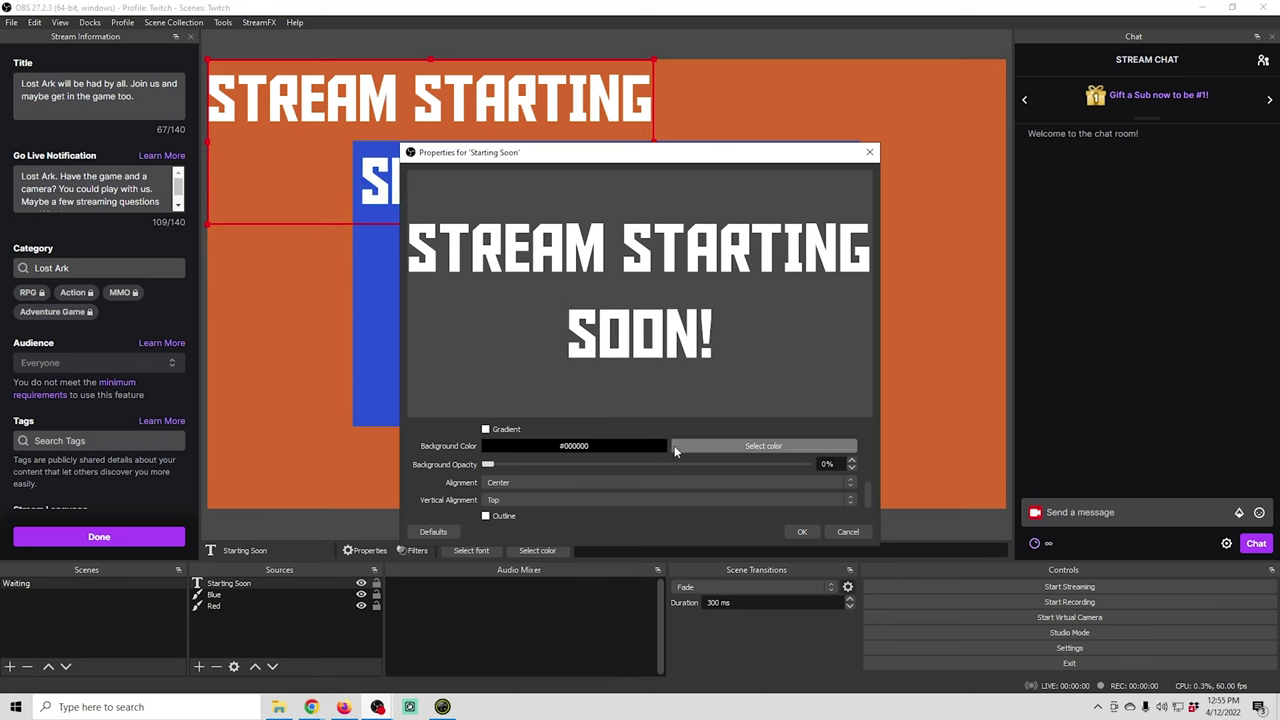
left_click_drag(623, 155, 1035, 222)
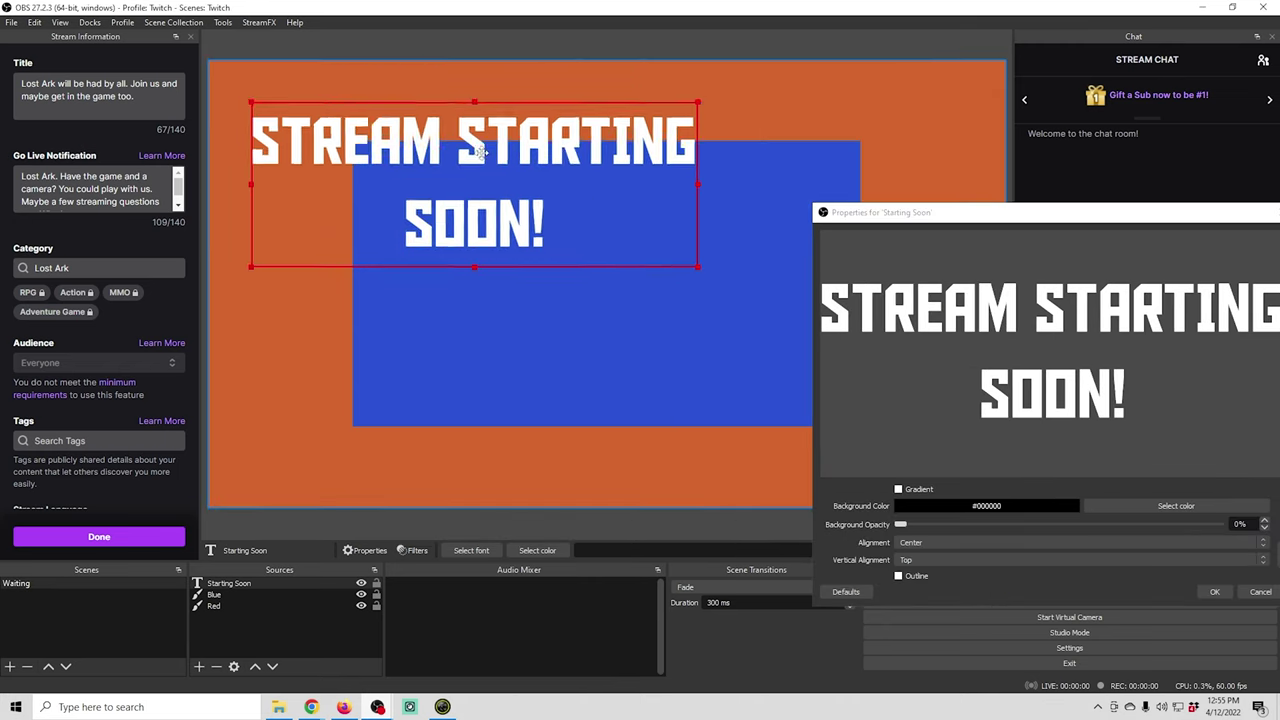
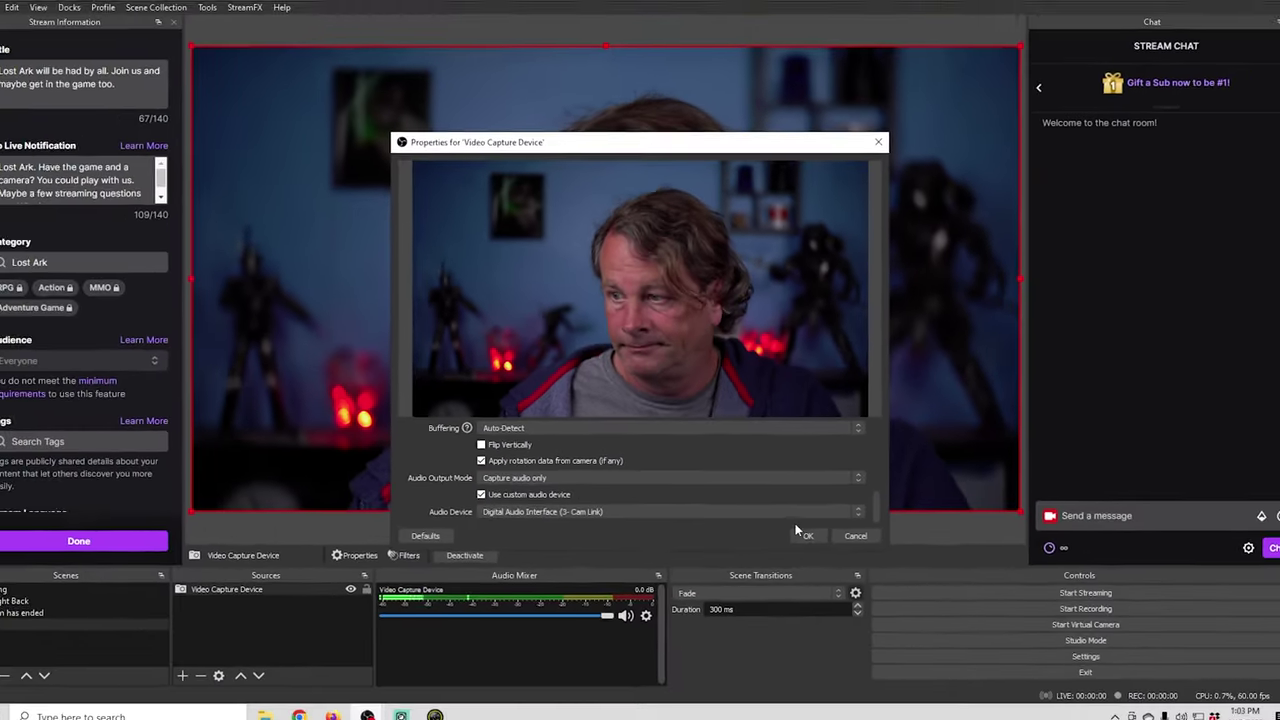
Step: Close the webcam Properties, then shrink the webcam feed and move it to the upper-left of the Chat scene
left_click(957, 621)
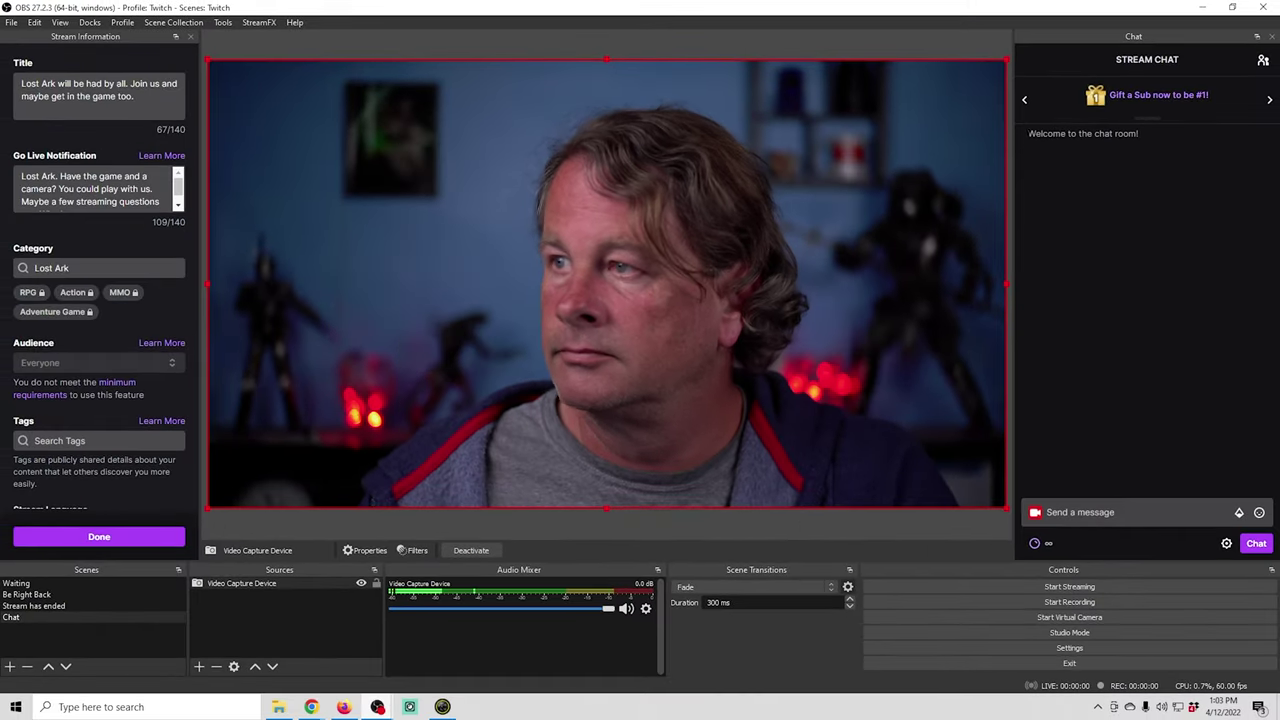
left_click_drag(1005, 61, 643, 247)
left_click_drag(514, 395, 542, 234)
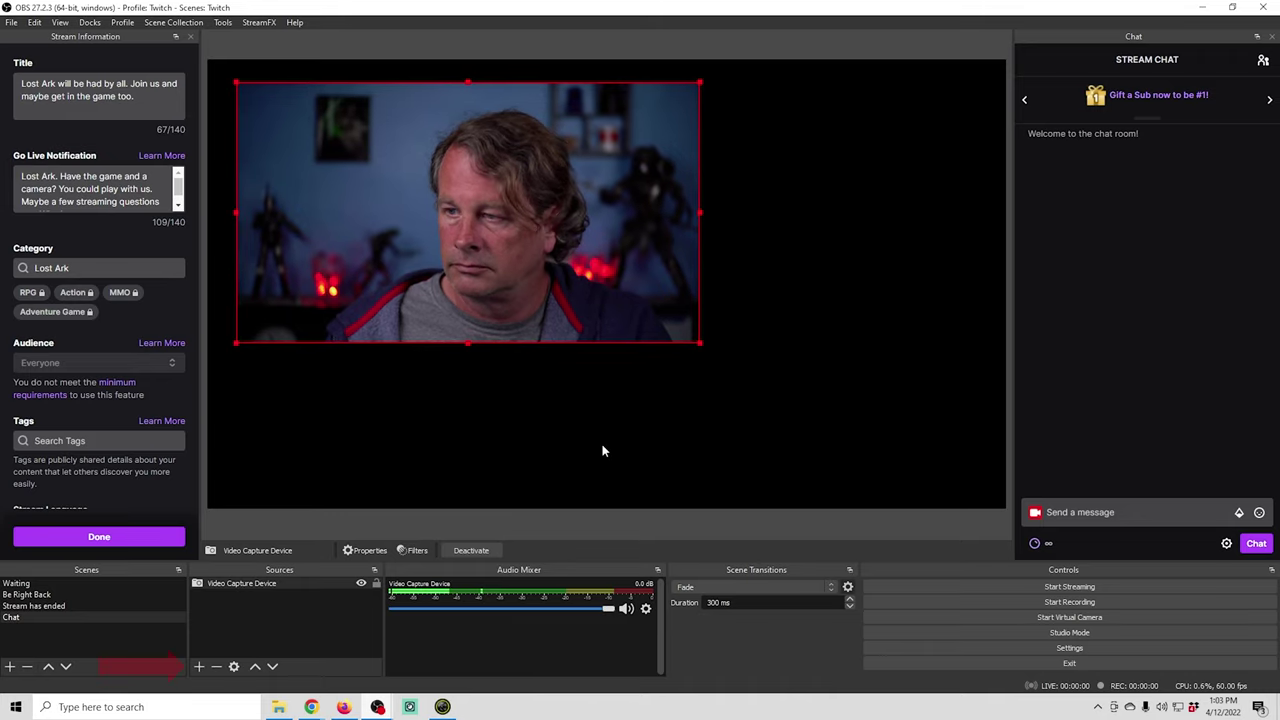
Step: Add the existing Red colour source and layer it beneath the Video Capture Device as the background
left_click(201, 666)
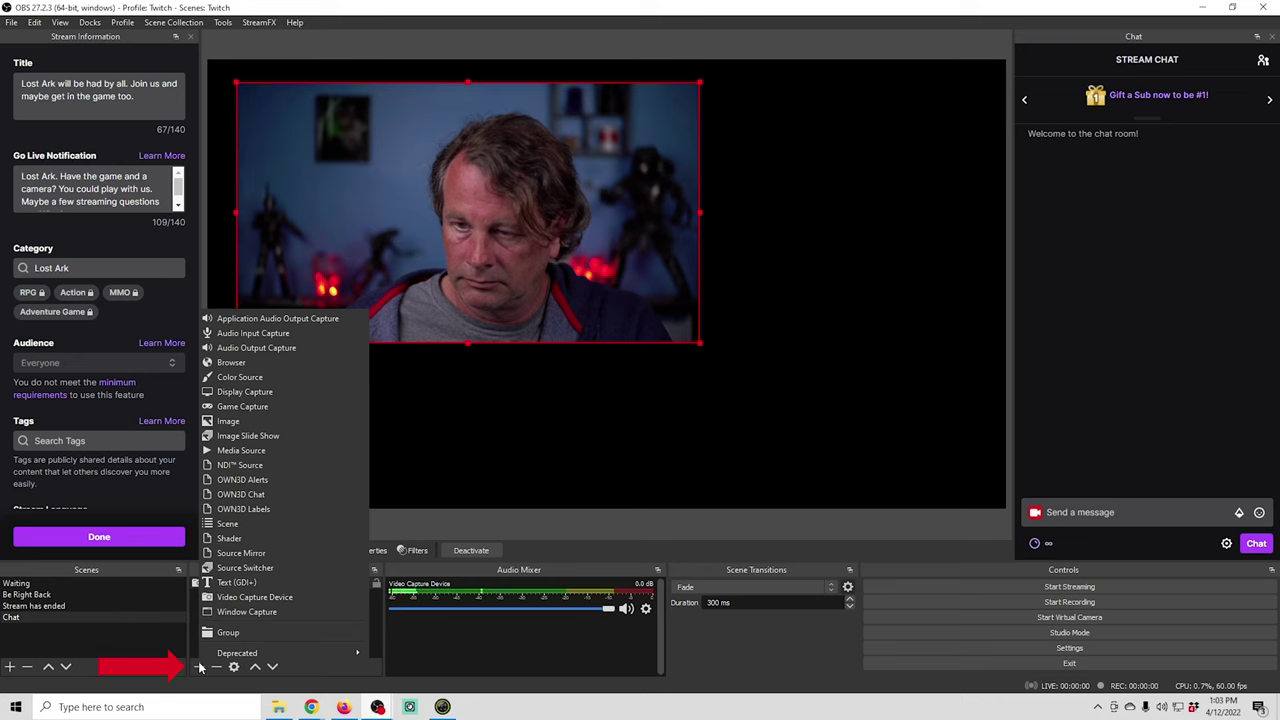
left_click(240, 377)
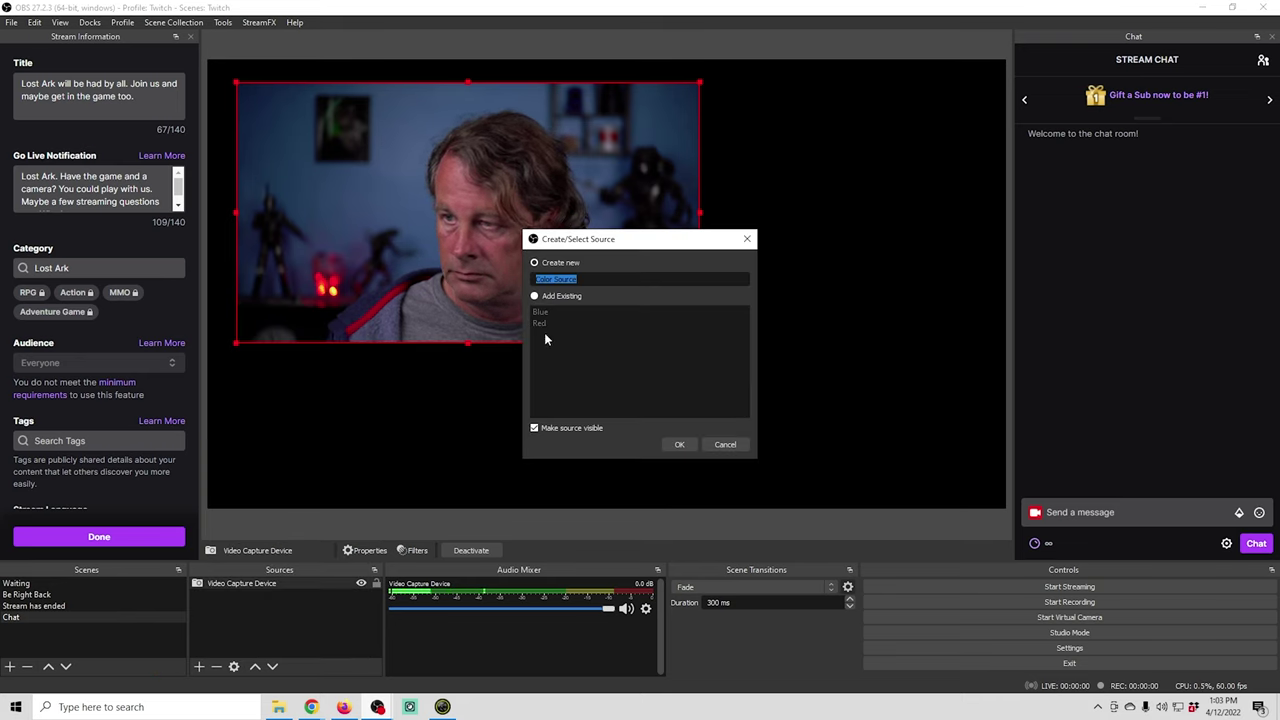
left_click(679, 444)
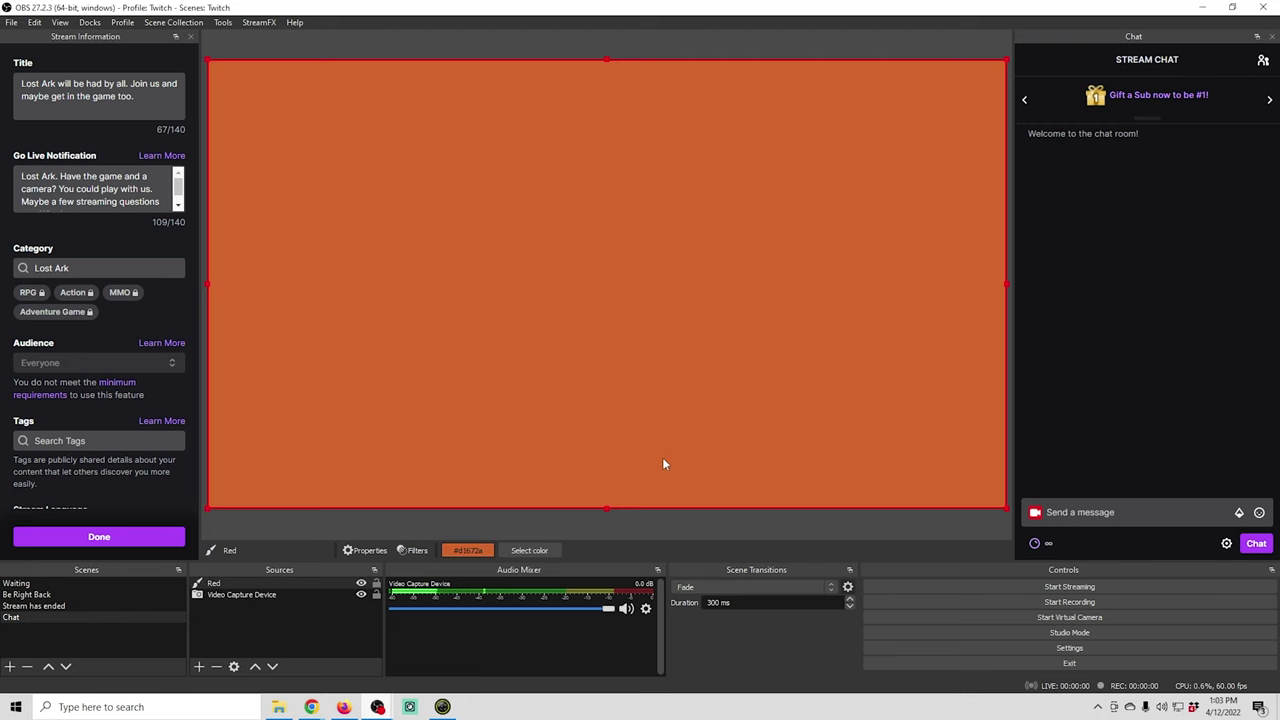
left_click_drag(310, 583, 308, 606)
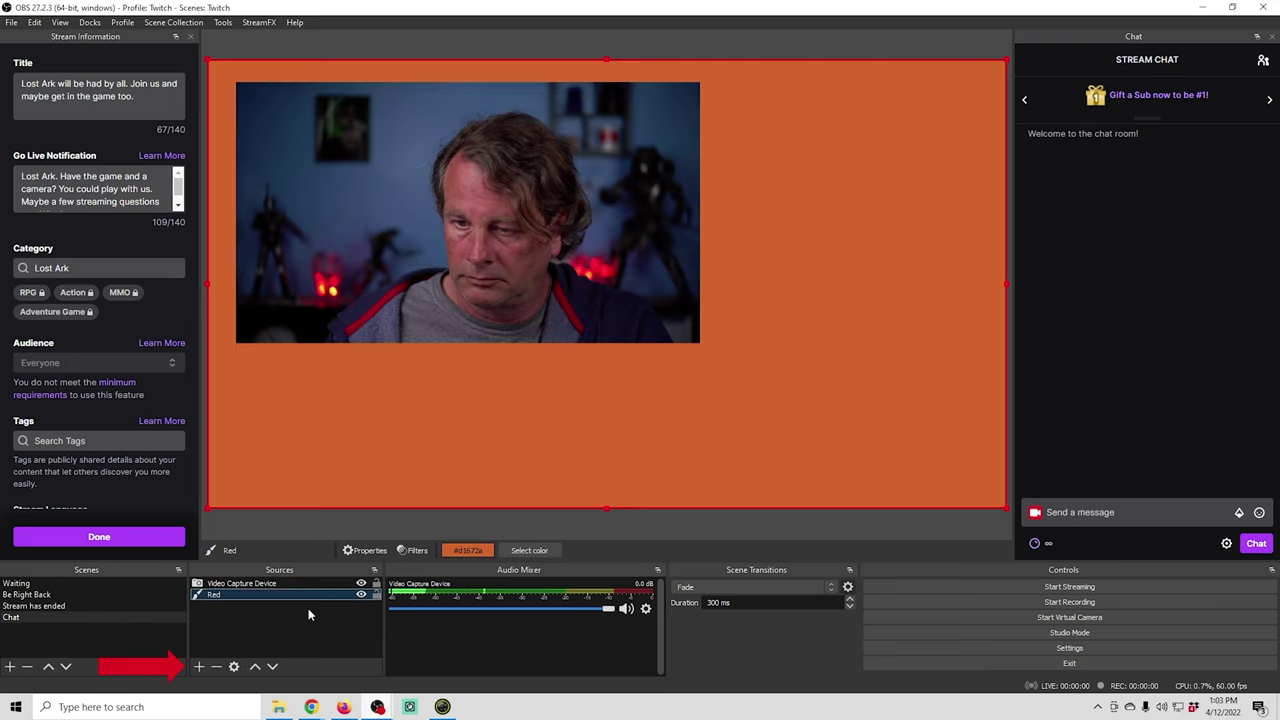
left_click(198, 666)
Step: Add the existing Animation media source and size it behind the webcam as a glowing green frame
left_click(245, 451)
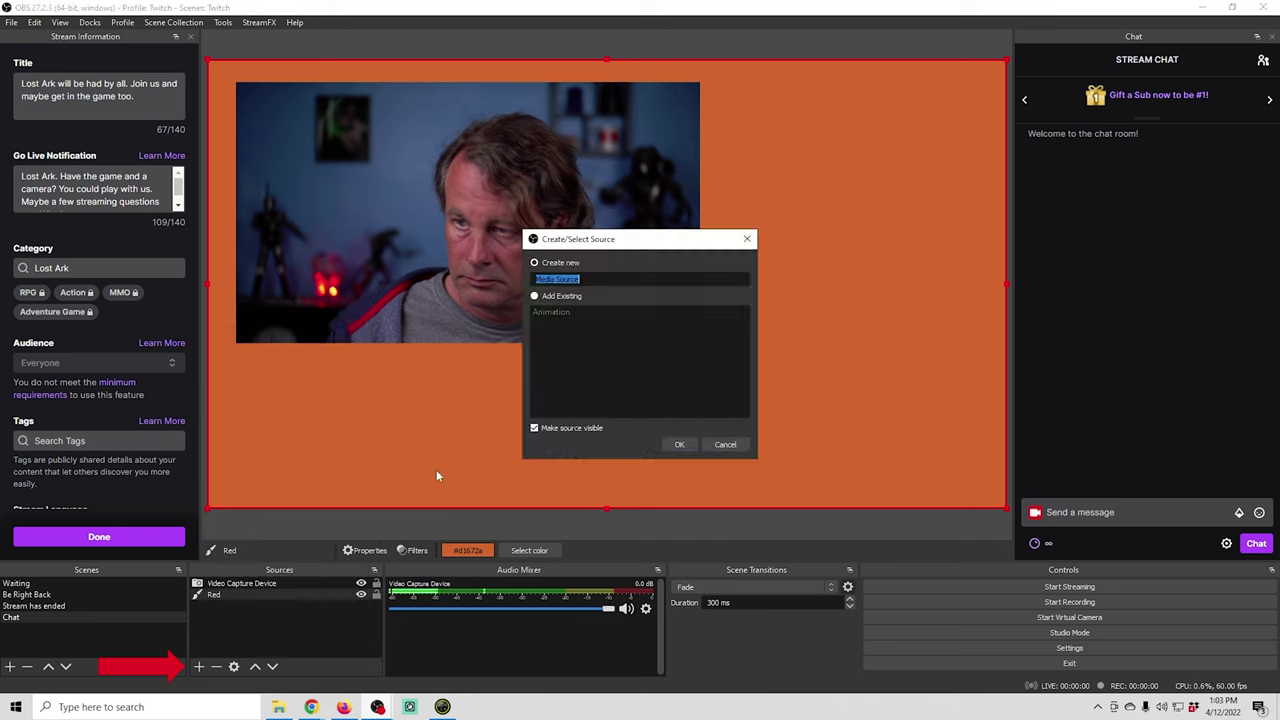
left_click(672, 446)
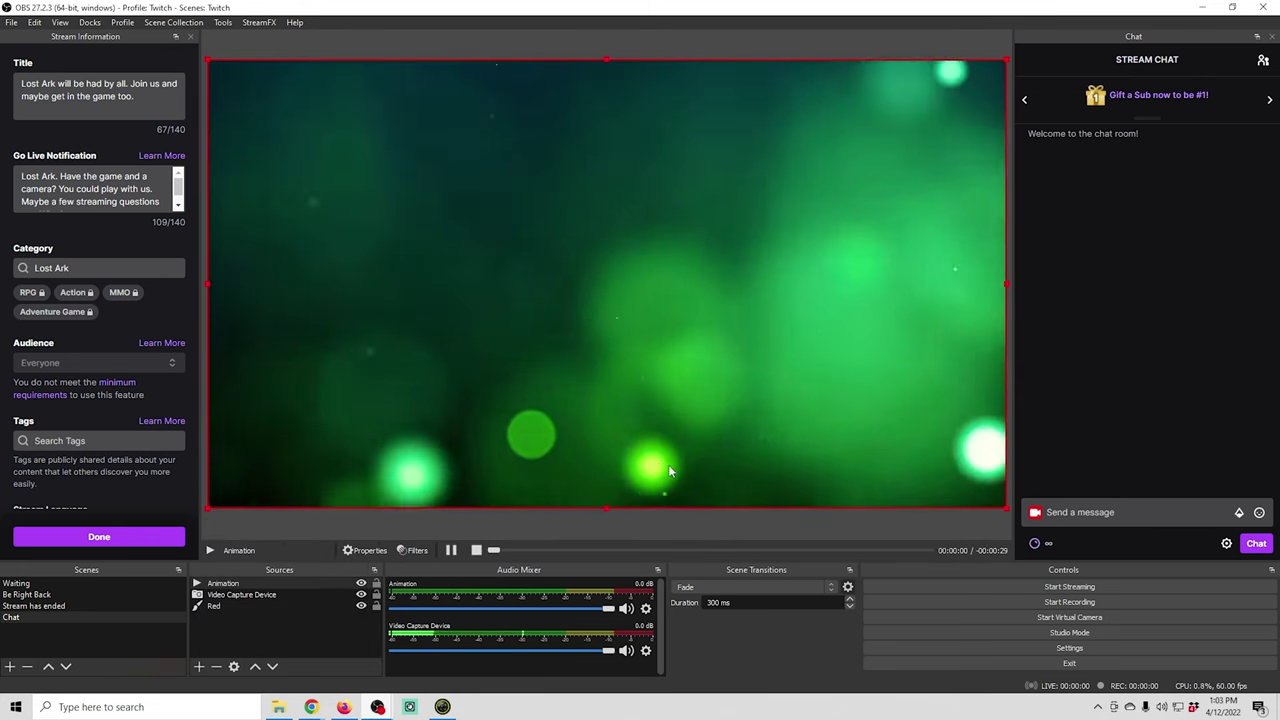
left_click_drag(1006, 60, 674, 285)
left_click_drag(504, 478, 526, 309)
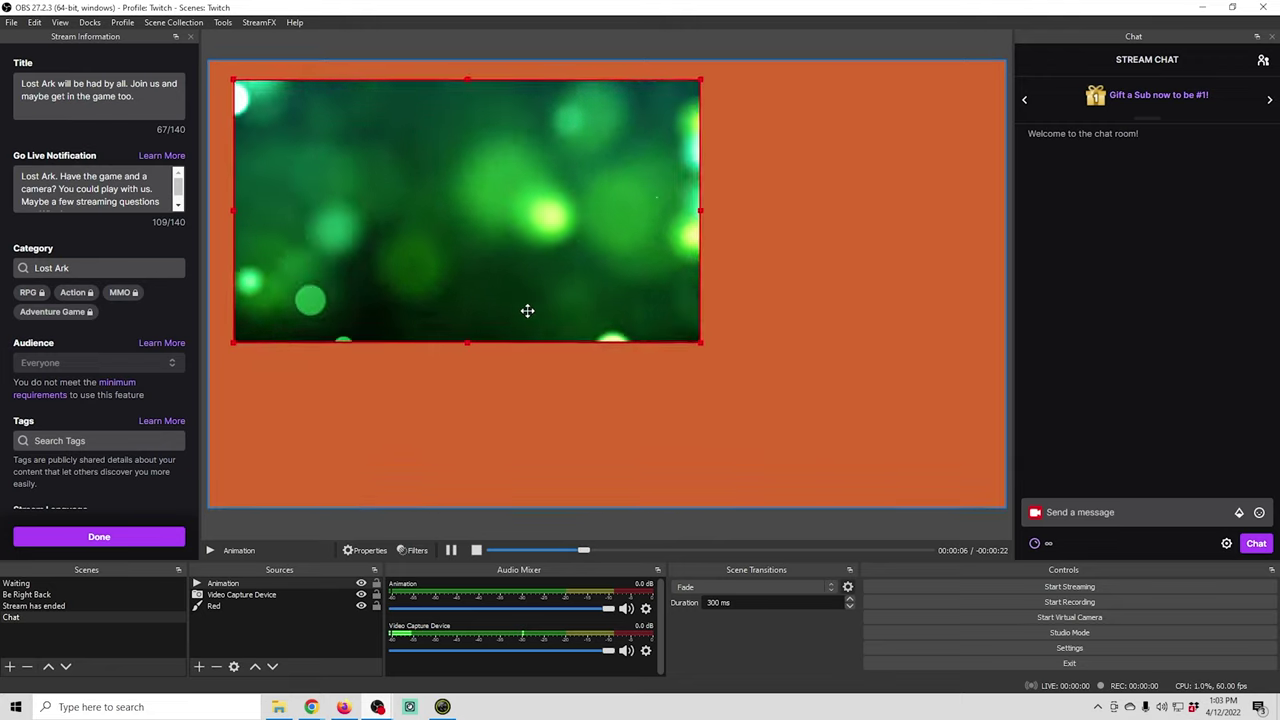
left_click_drag(698, 339, 706, 348)
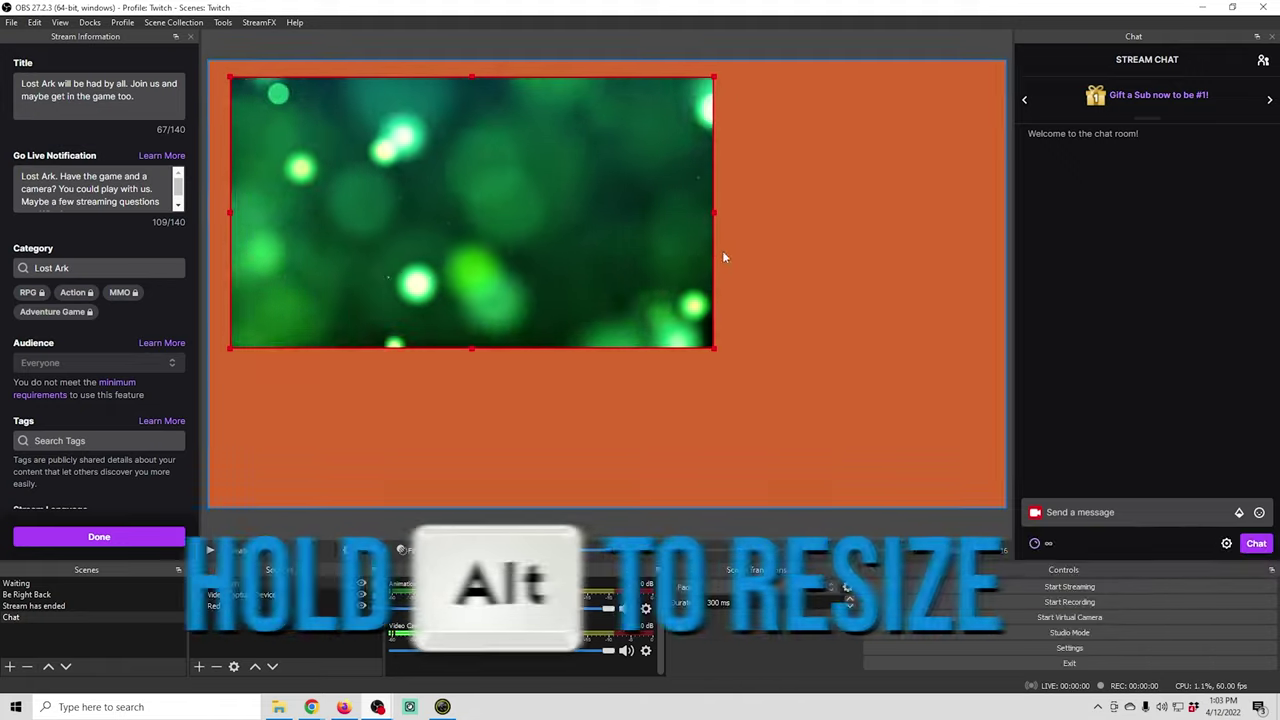
left_click_drag(710, 212, 707, 213)
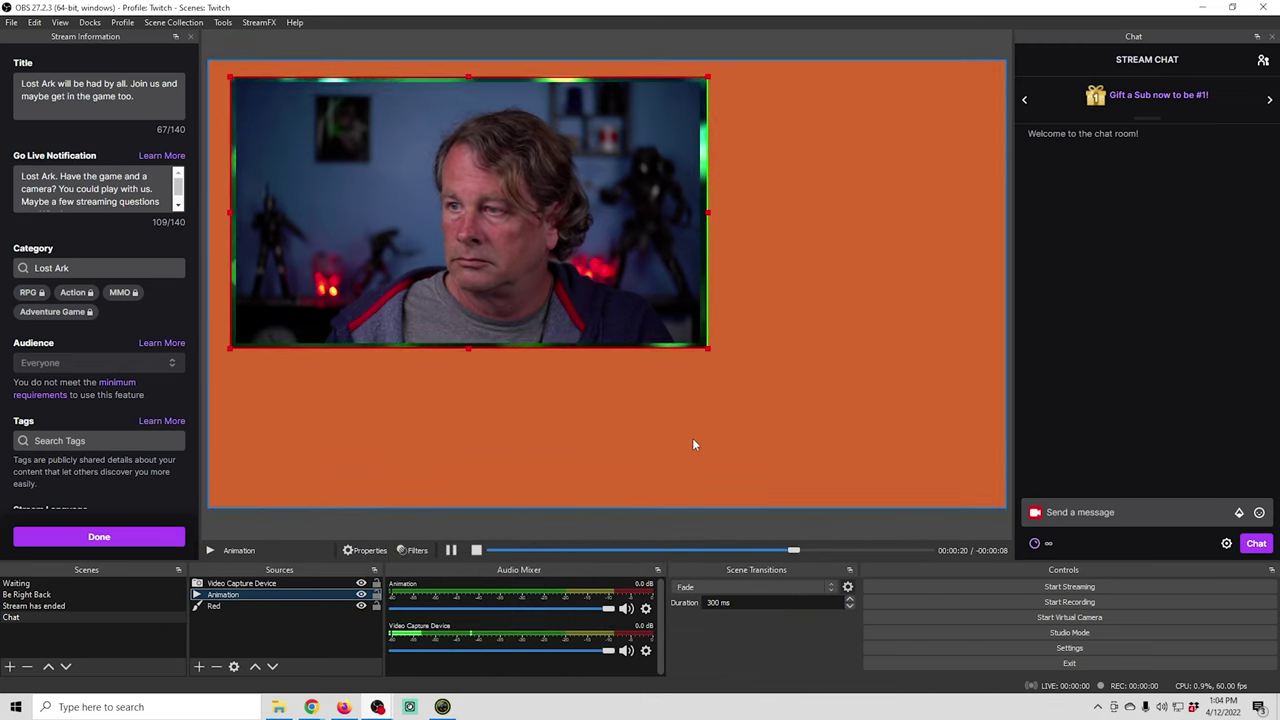
left_click(693, 444)
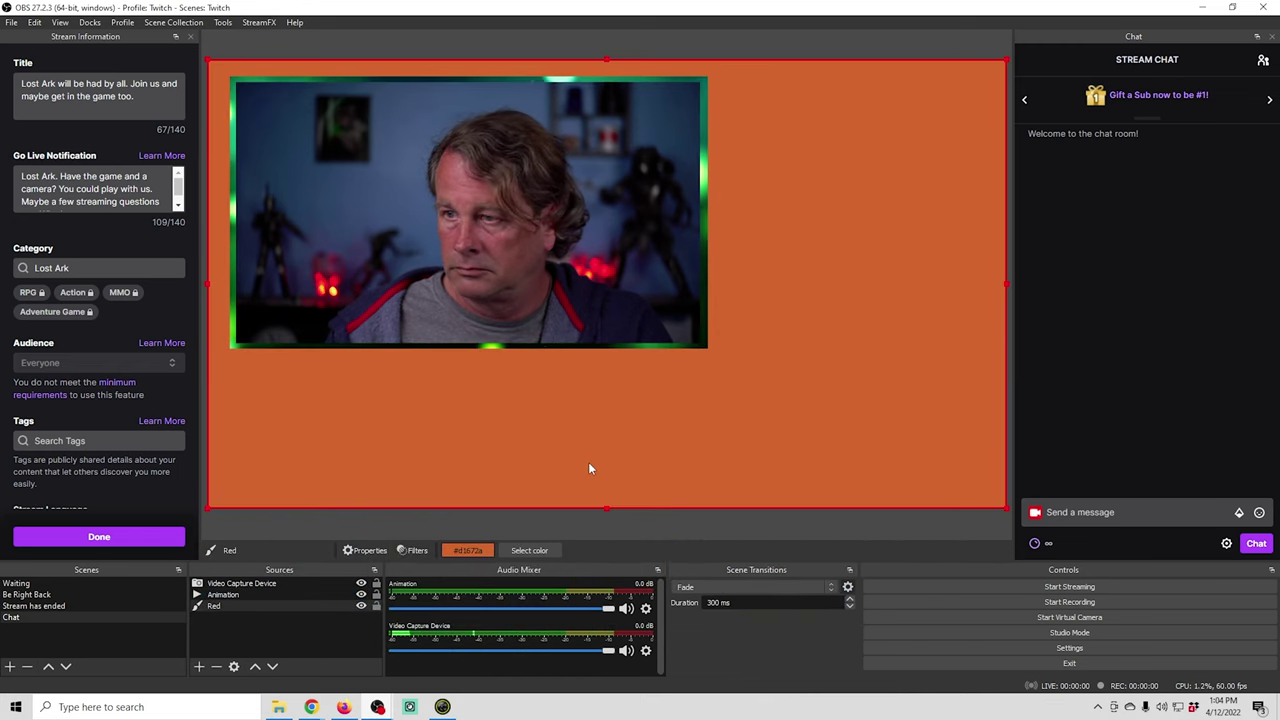
Step: Add the existing Blue colour source and shrink it into the top-right area of the canvas
left_click(198, 666)
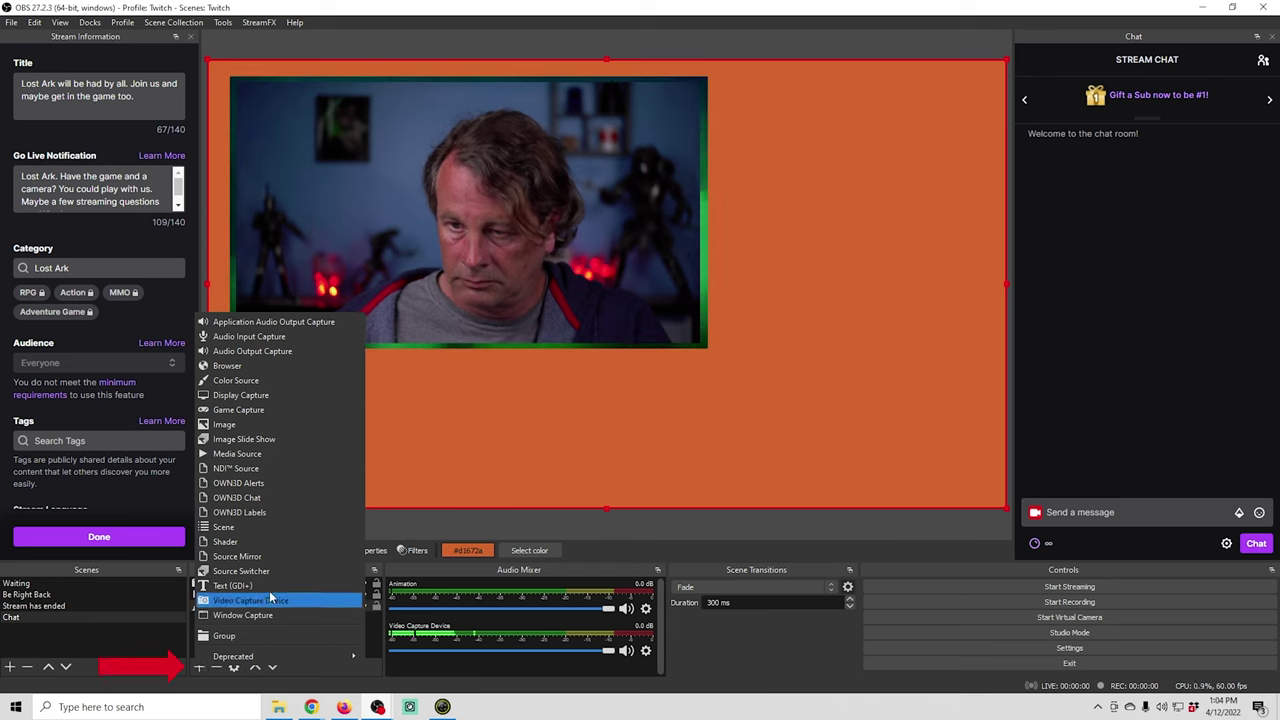
left_click(279, 381)
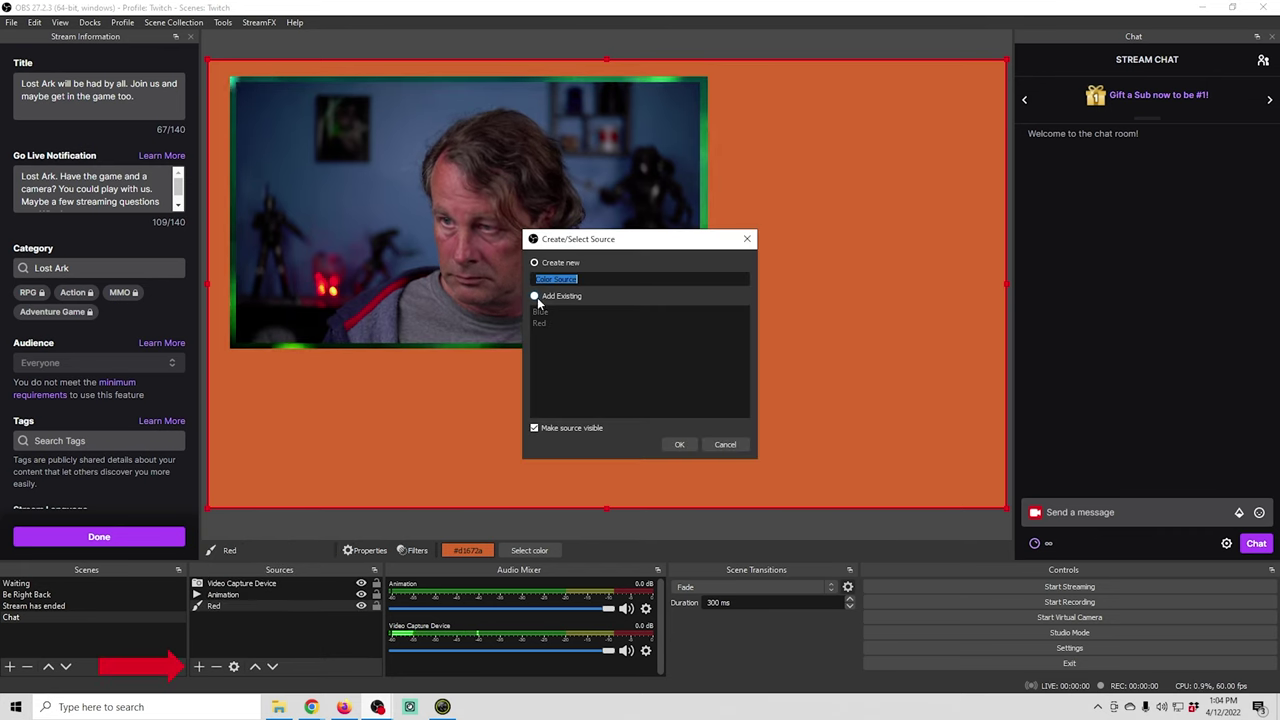
left_click(681, 446)
left_click_drag(208, 508, 711, 354)
left_click_drag(855, 149, 845, 163)
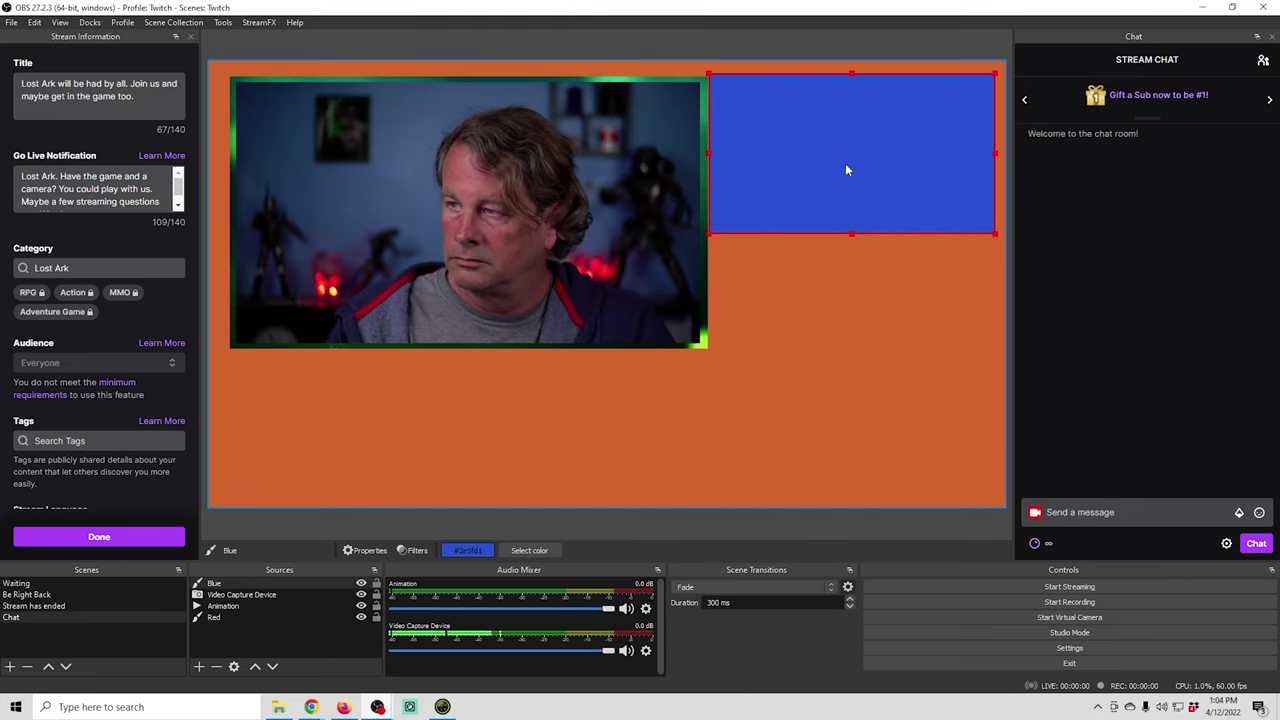
Step: Nudge the Blue panel into place and stretch it down to the canvas bottom
key("Right")
key("Right")
key("Right")
key("Right")
key("Right")
key("Right")
key("Down")
key("Down")
key("Down")
key("Down")
key("Down")
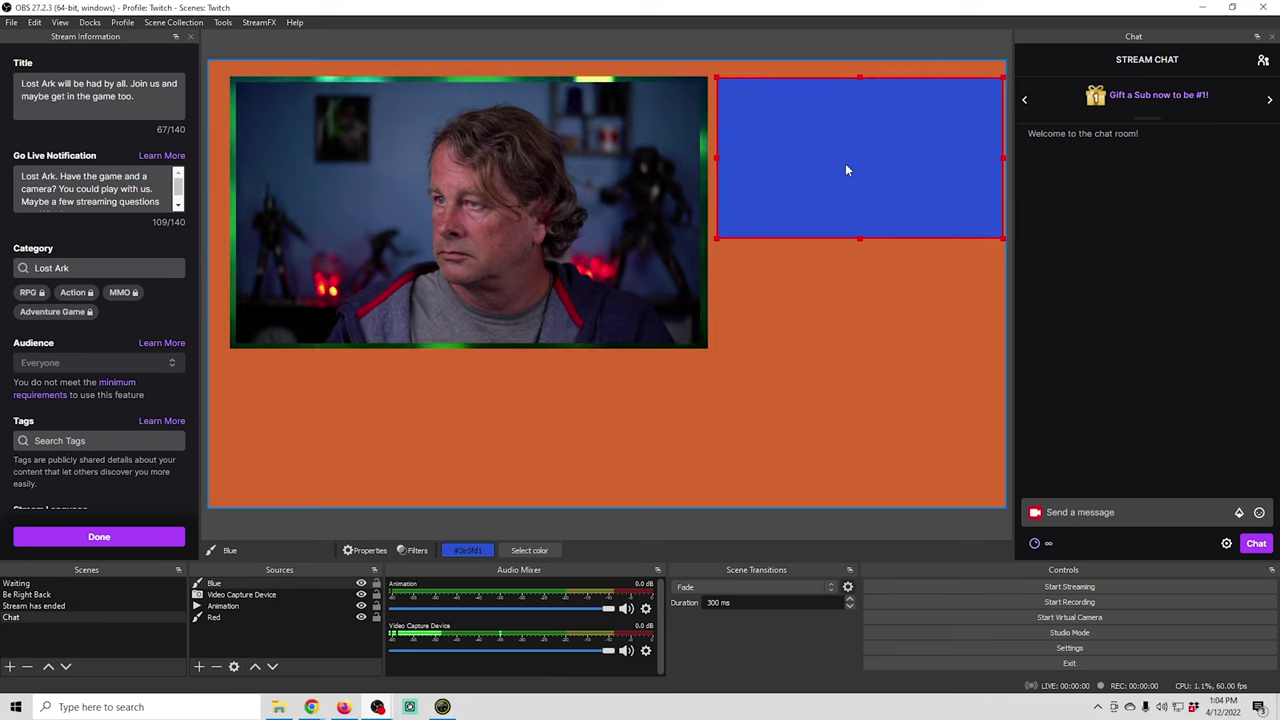
key("Left")
key("Left")
key("Up")
key("Up")
key("Left")
left_click(856, 240)
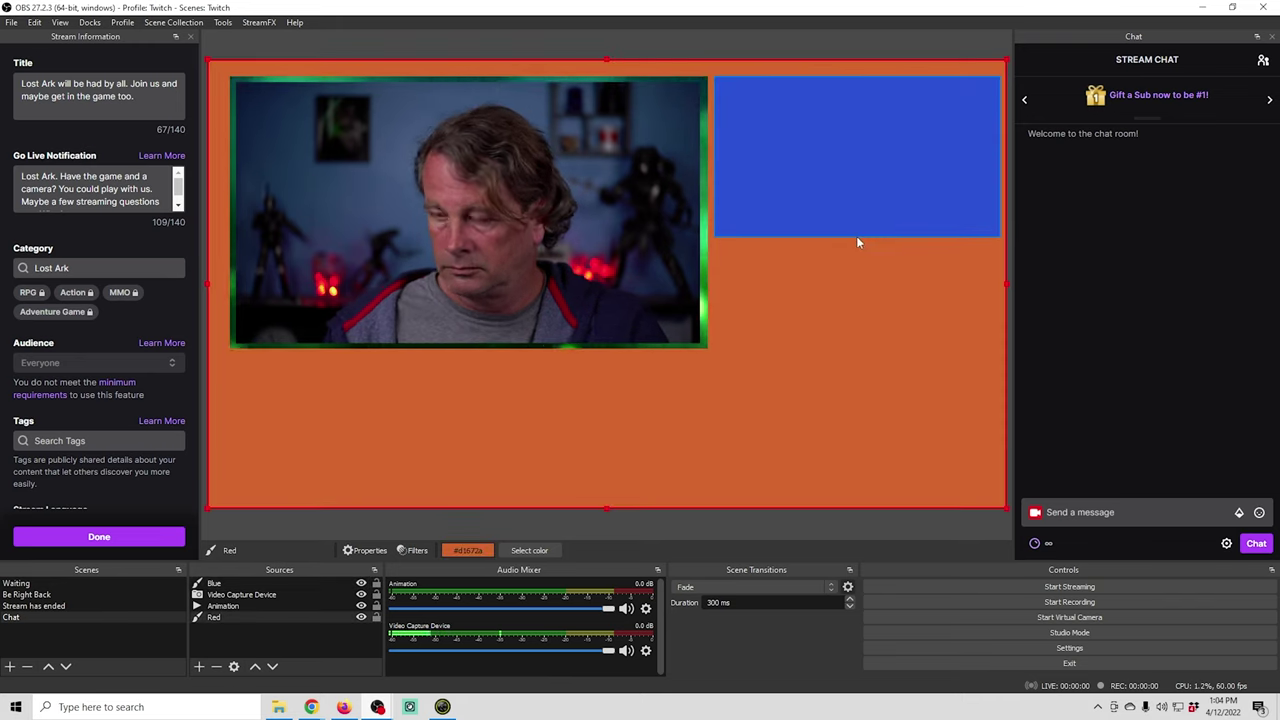
left_click(865, 232)
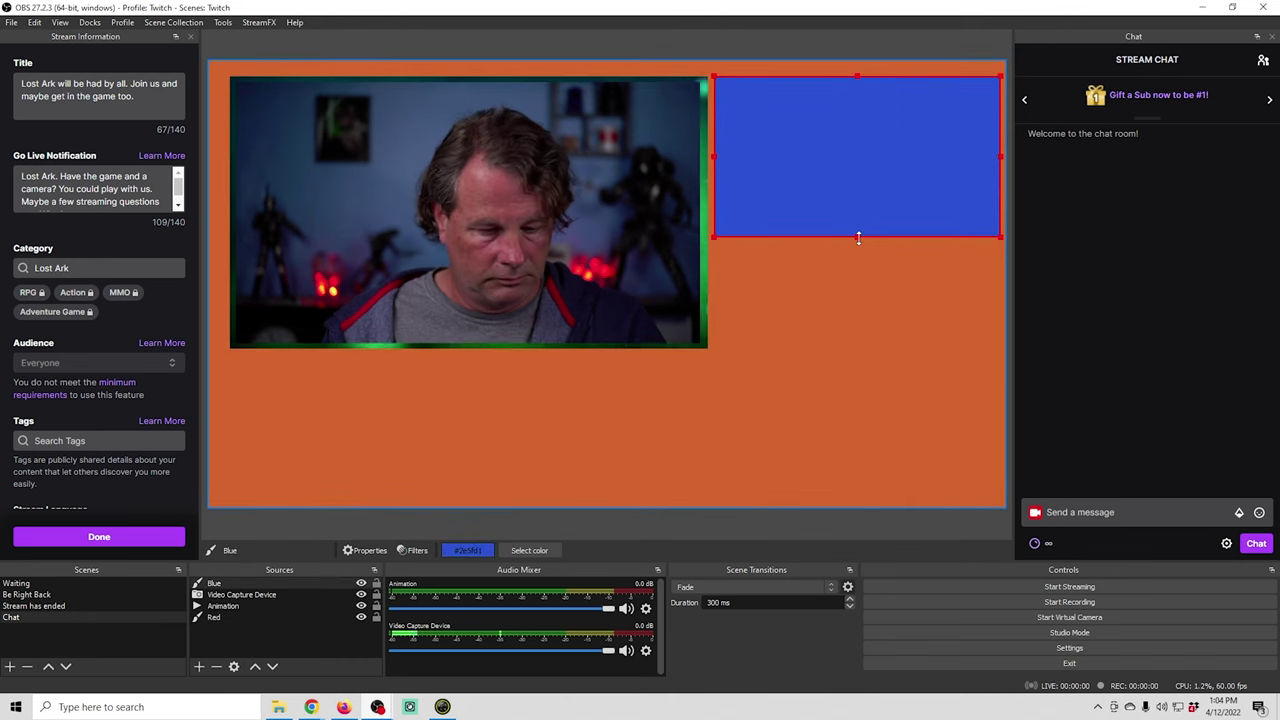
left_click_drag(858, 238, 850, 497)
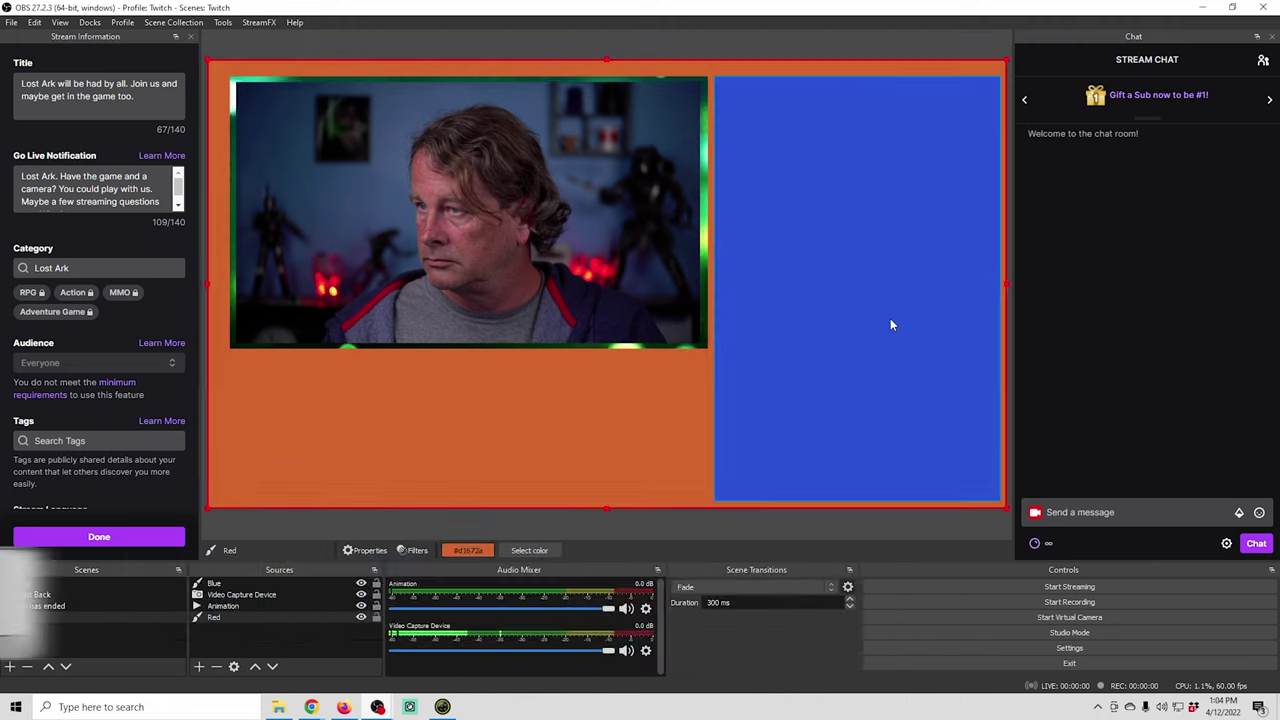
Step: Copy the Ended text source from the Stream has ended scene and paste a duplicate into Chat
left_click(33, 606)
right_click(248, 584)
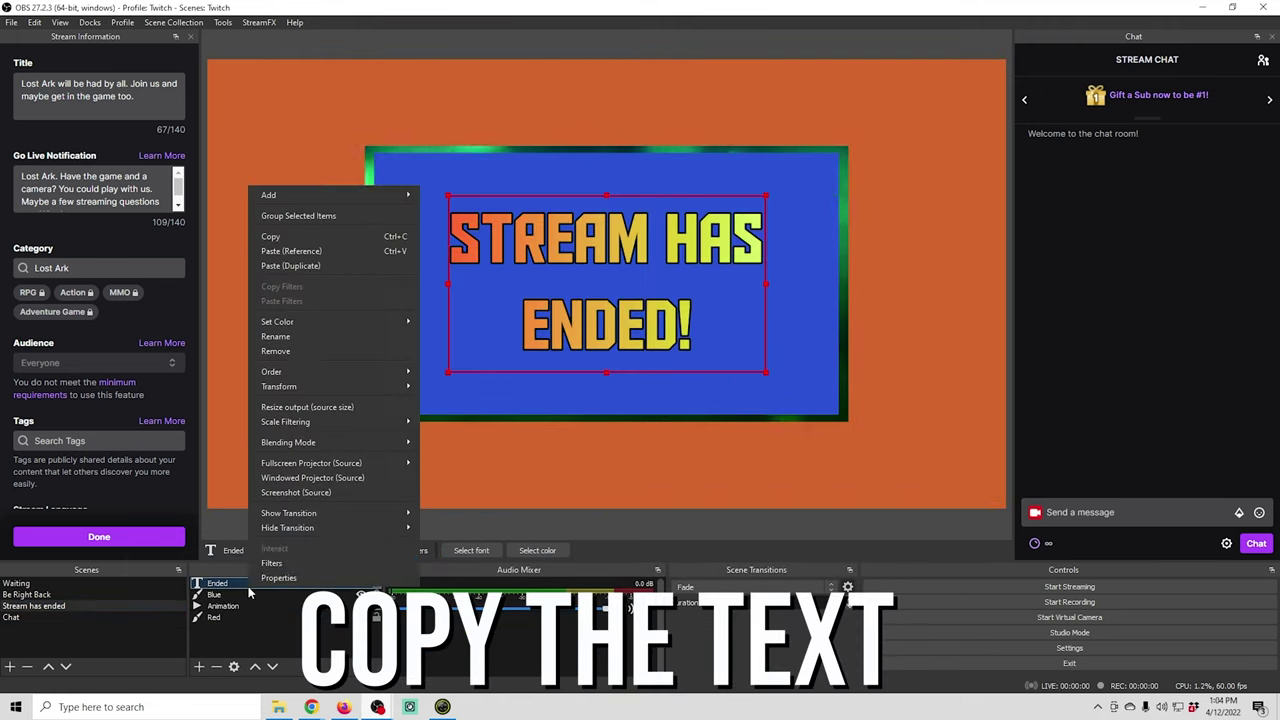
left_click(313, 245)
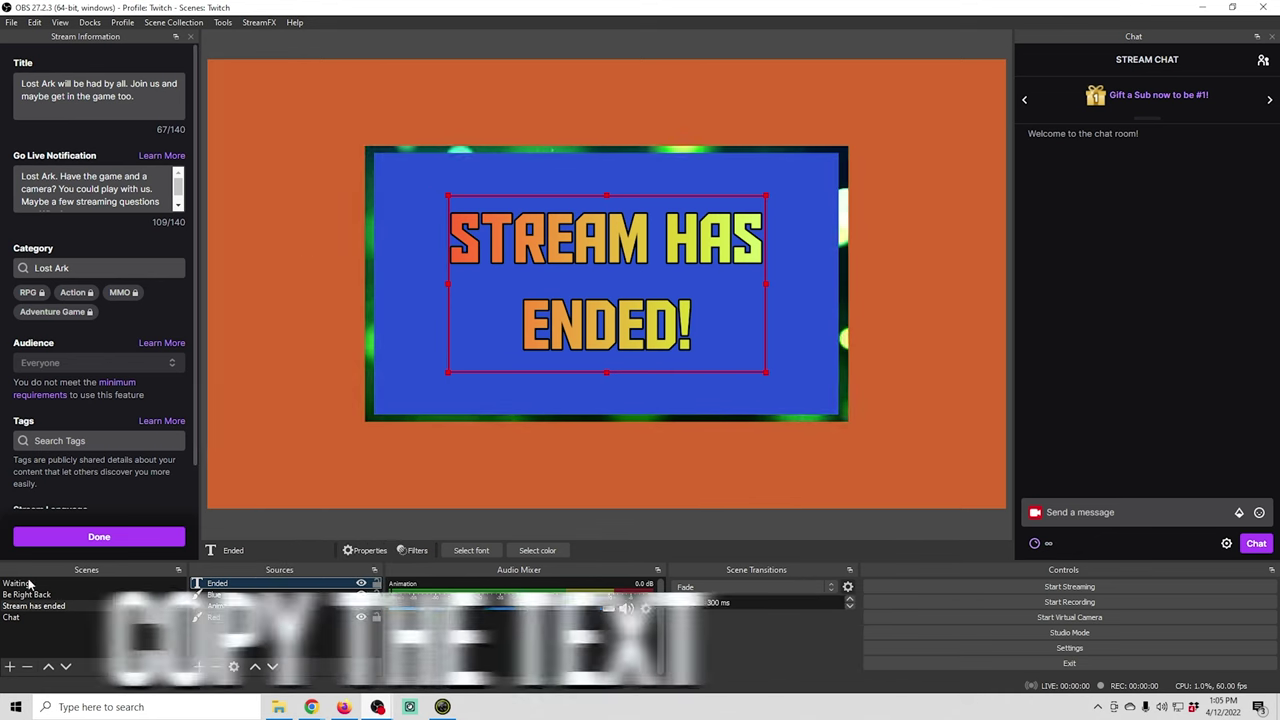
left_click(12, 617)
right_click(276, 638)
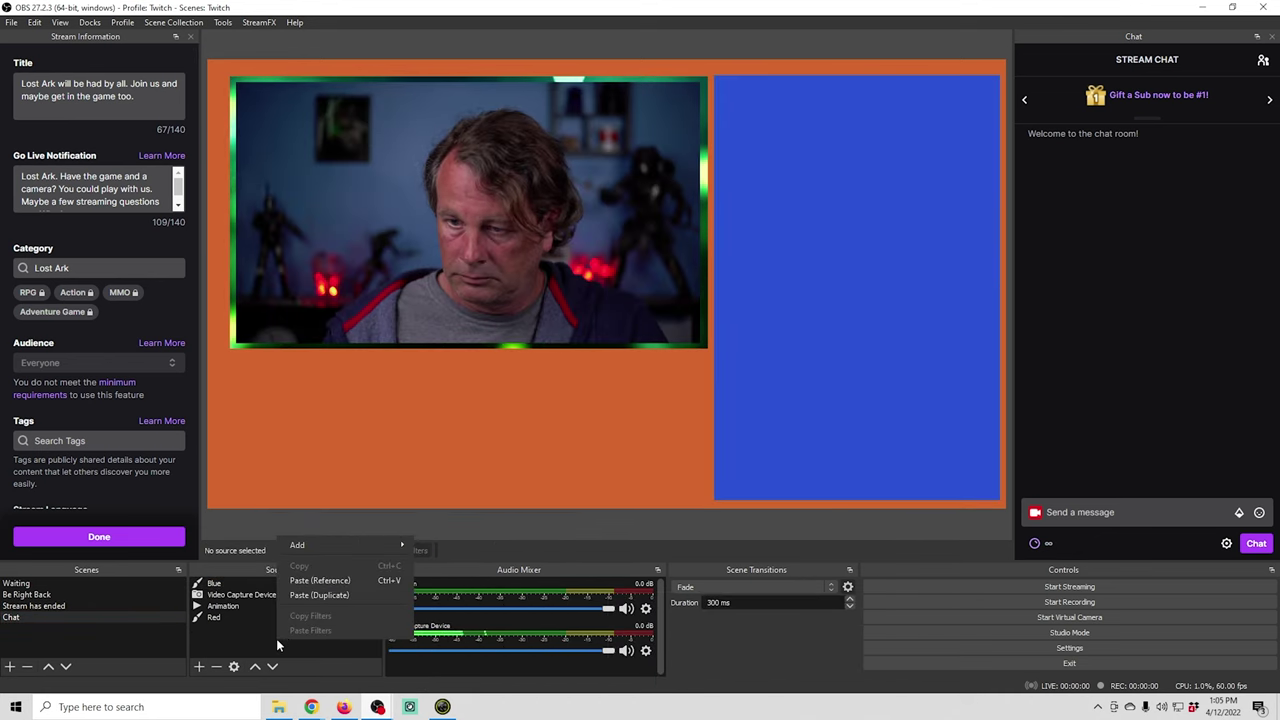
left_click(327, 593)
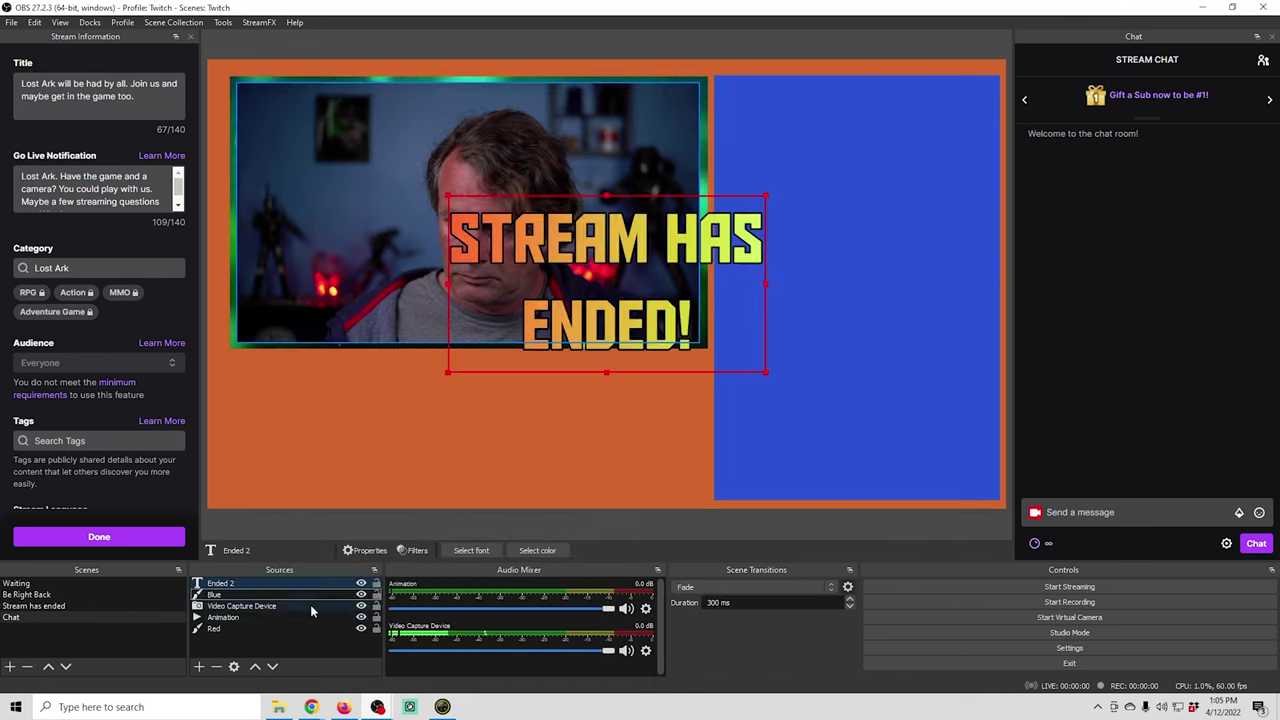
Step: Rename the pasted Ended 2 source to 'Chat BOX'
right_click(228, 589)
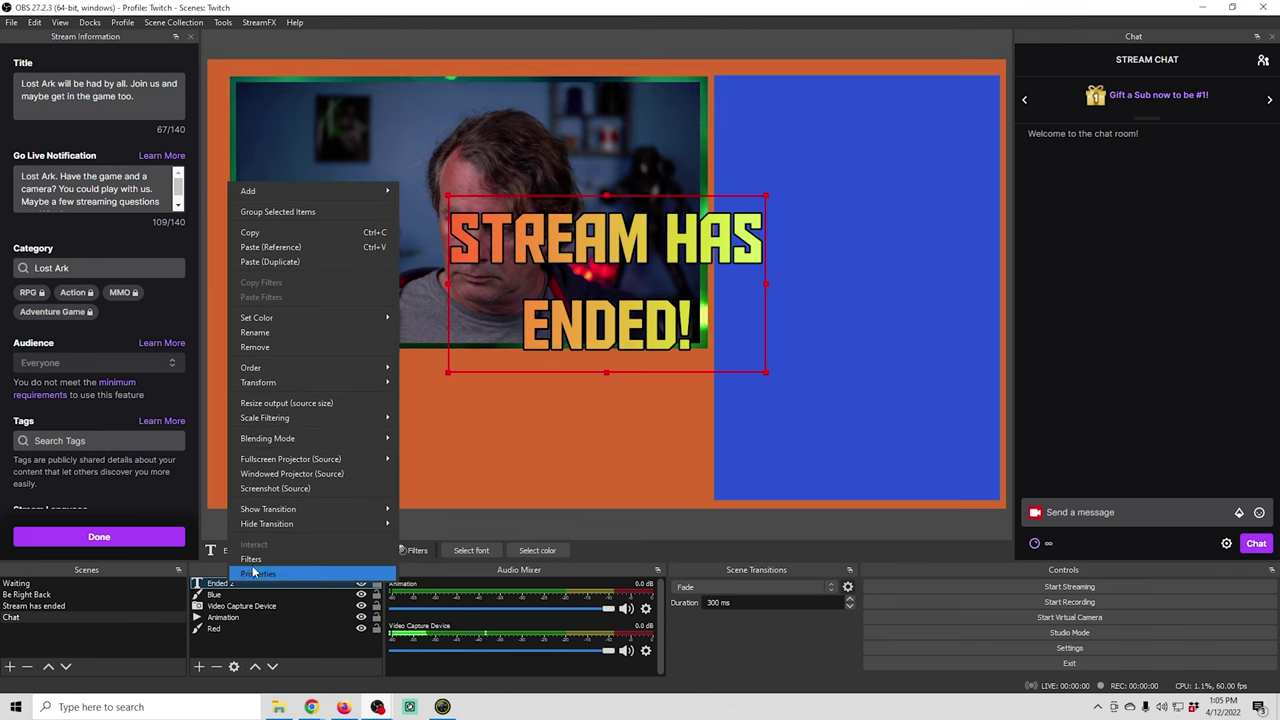
left_click(274, 334)
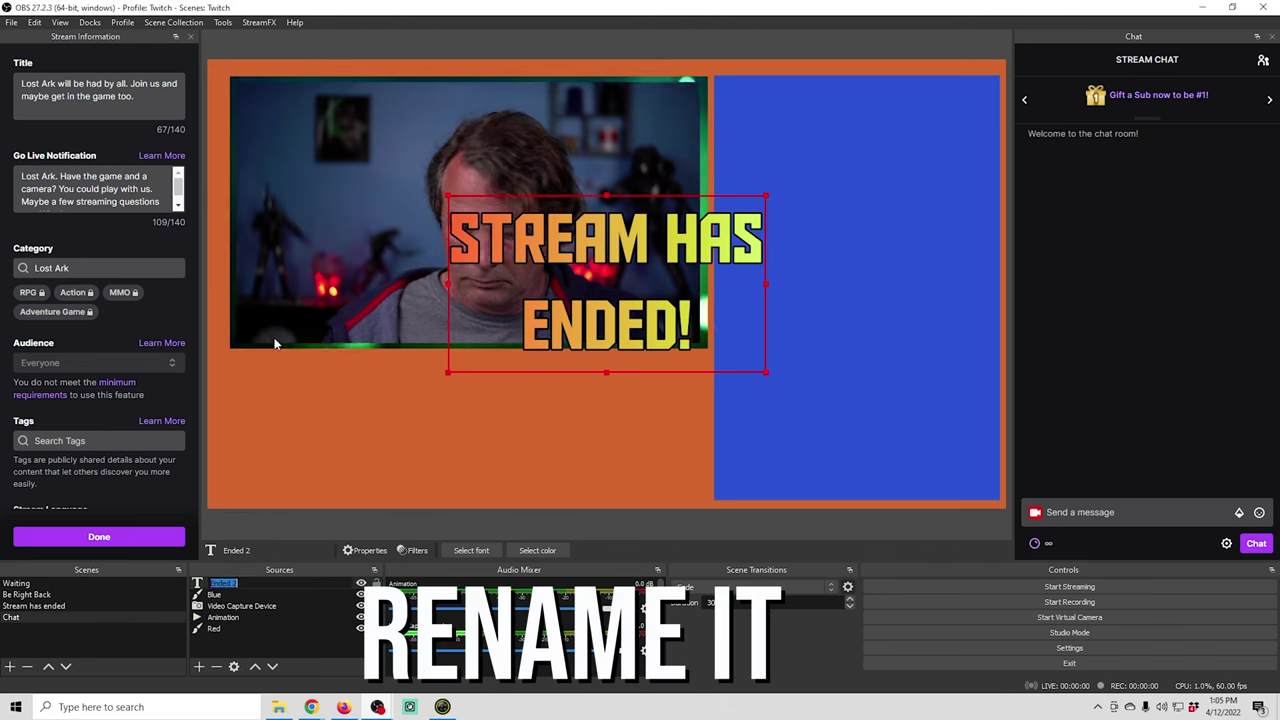
type("Chat")
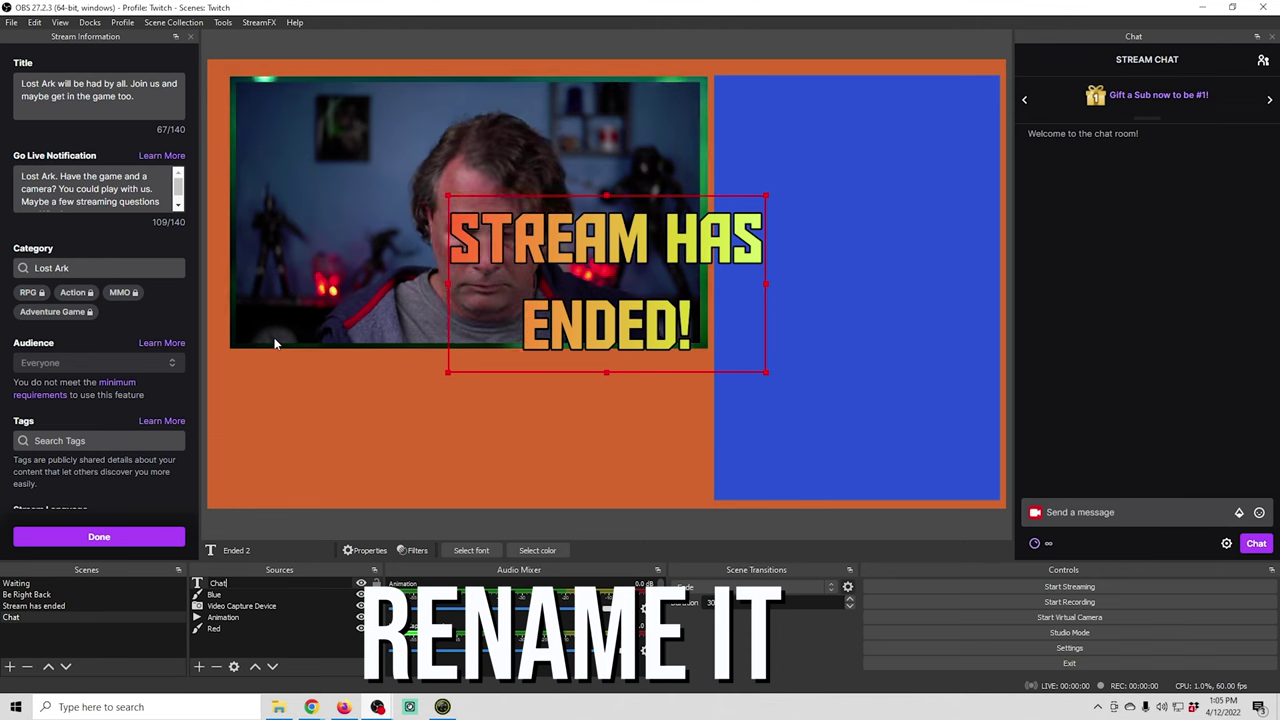
key("Return")
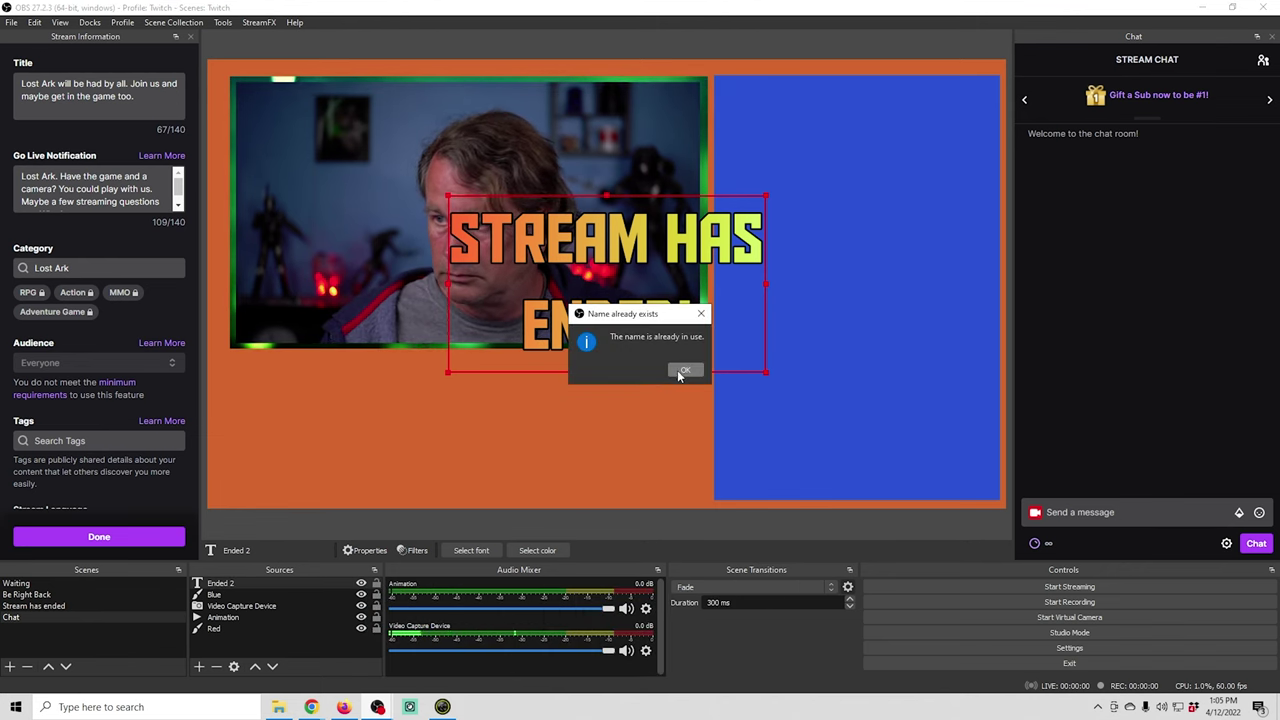
left_click(683, 371)
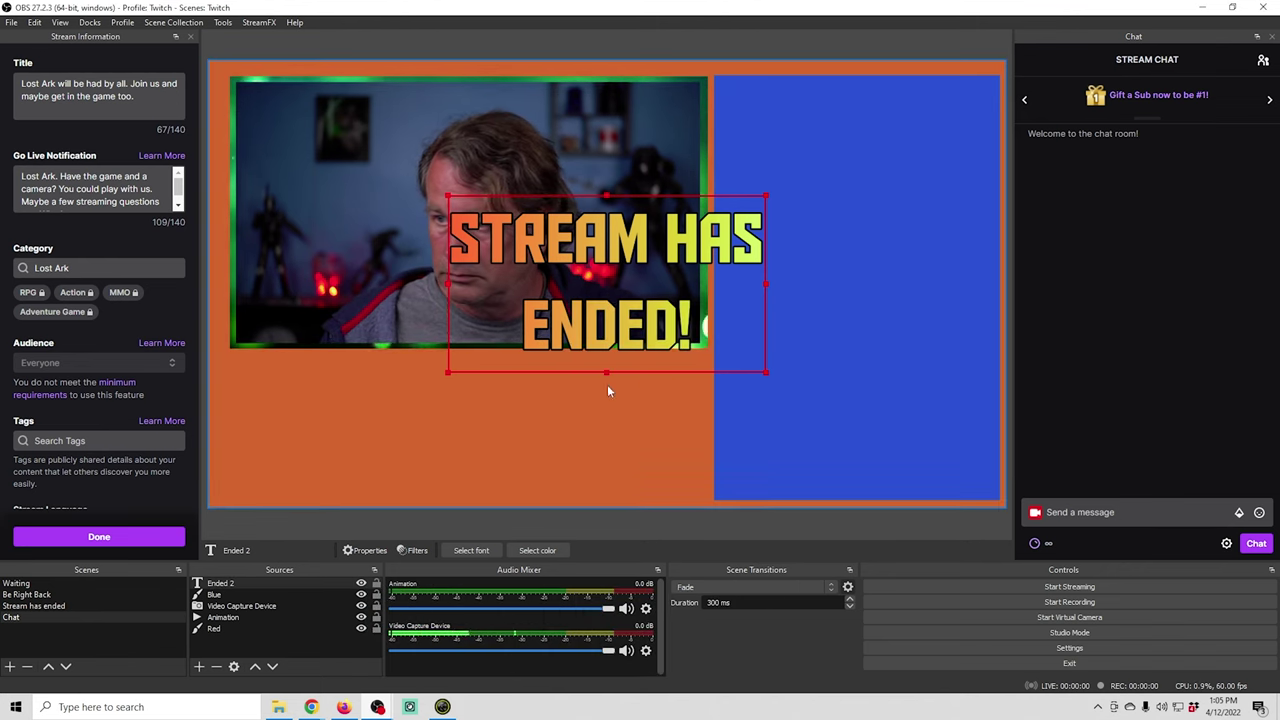
right_click(226, 589)
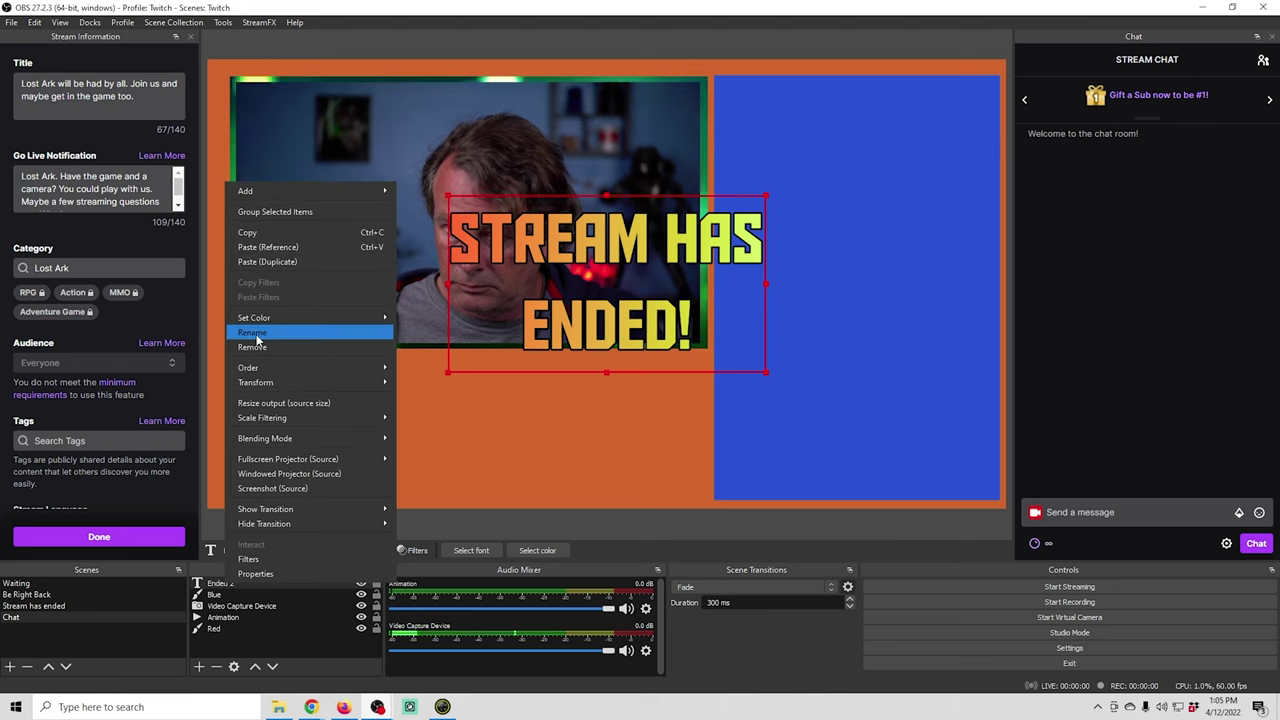
left_click(257, 334)
type("Chat BOX")
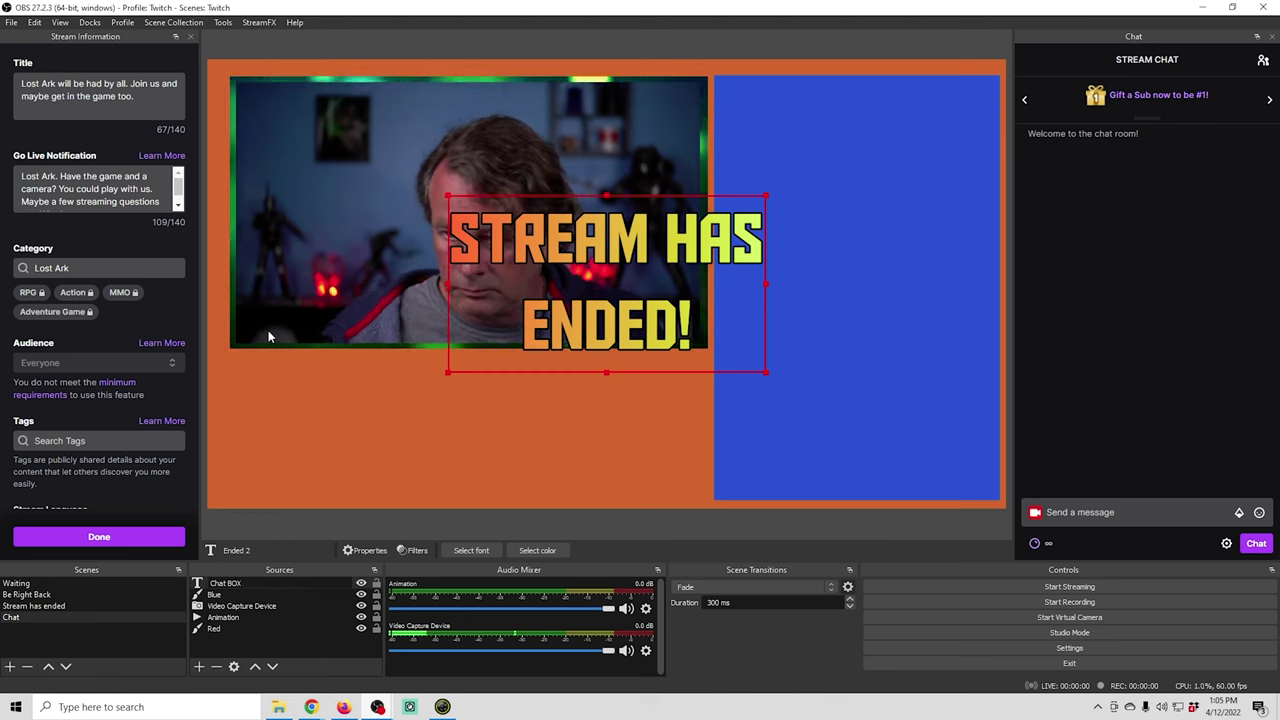
key("Return")
Step: Change the Chat BOX text to 'Chat' and place it small at the blue panel's top-left
right_click(256, 585)
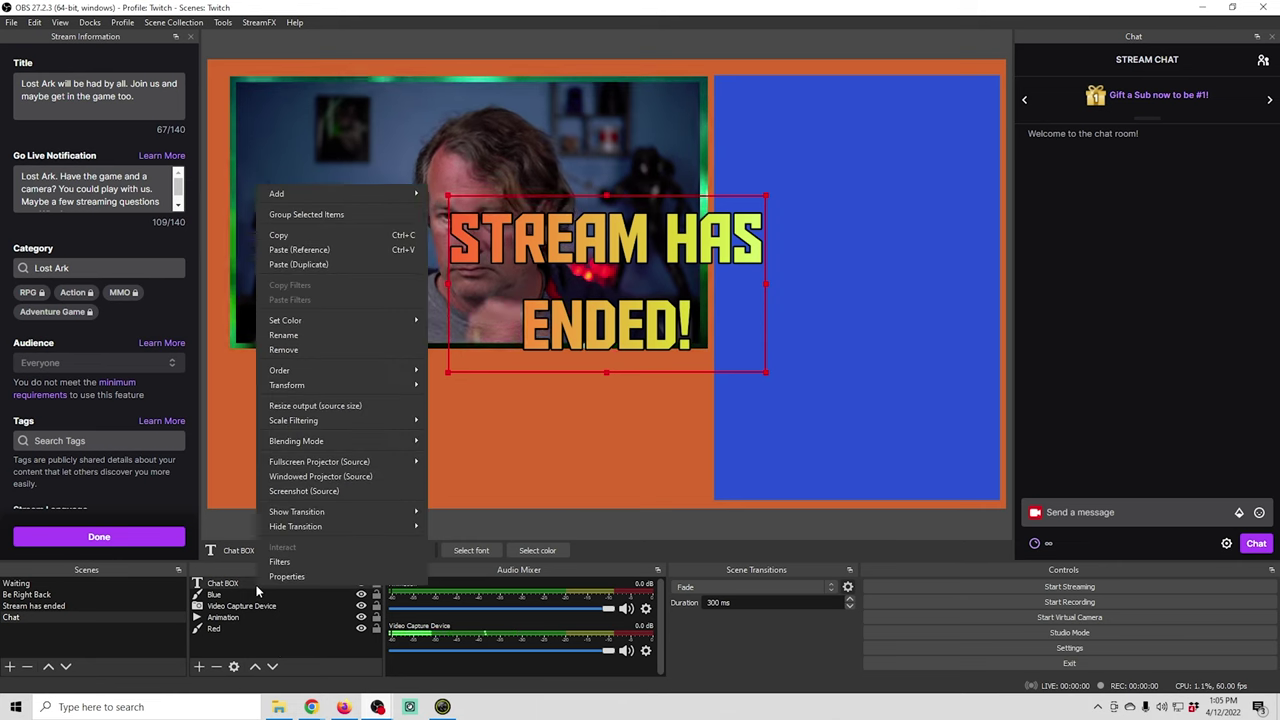
left_click(310, 577)
left_click_drag(555, 477, 376, 471)
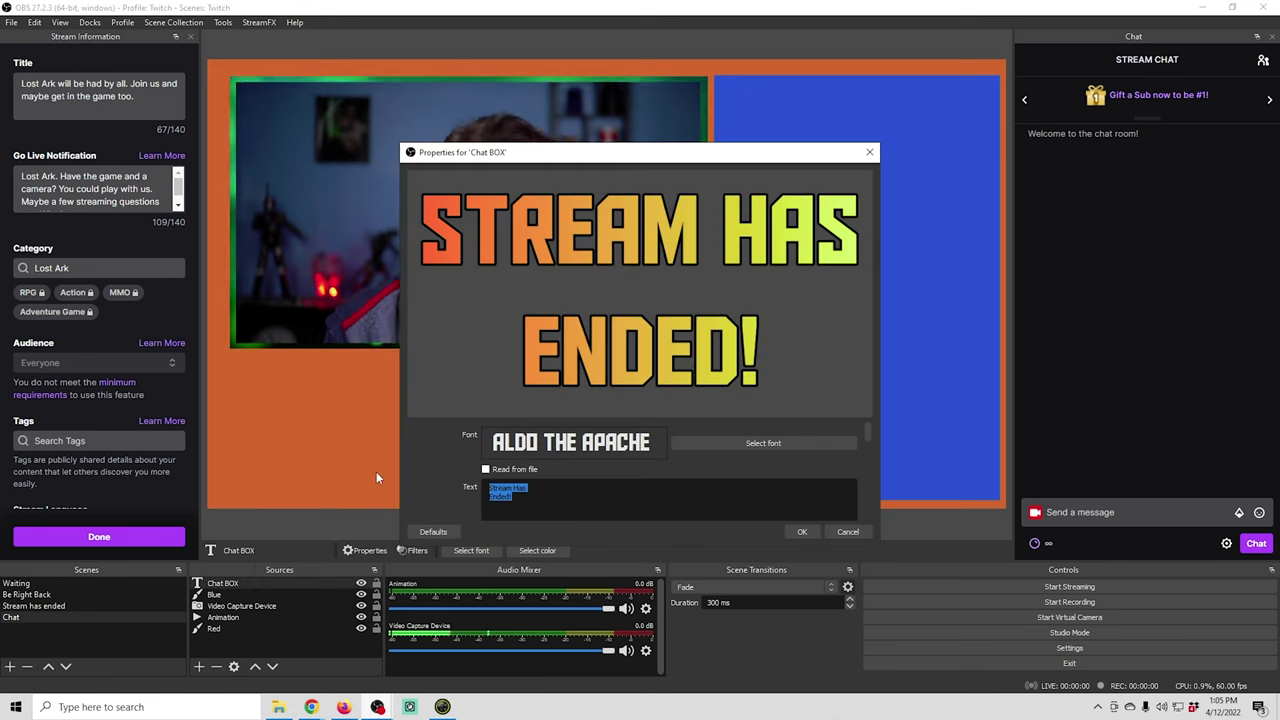
type("Chat")
left_click(800, 532)
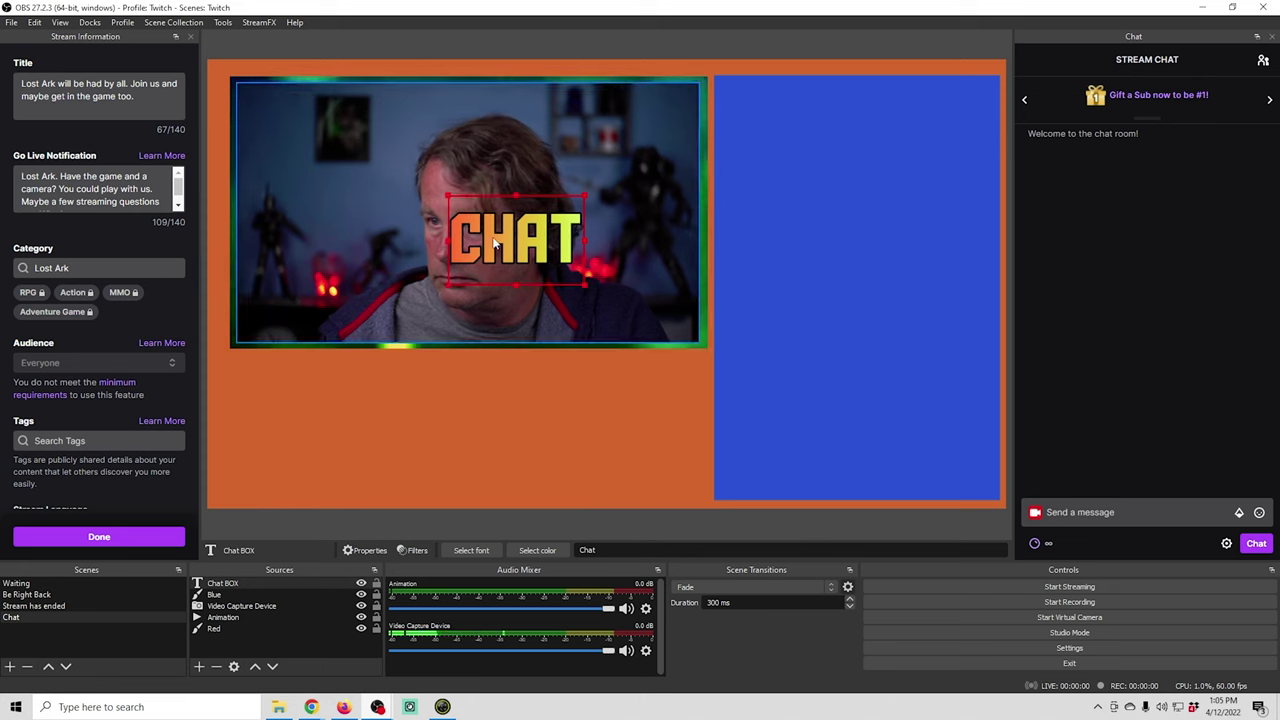
left_click_drag(510, 252, 778, 115)
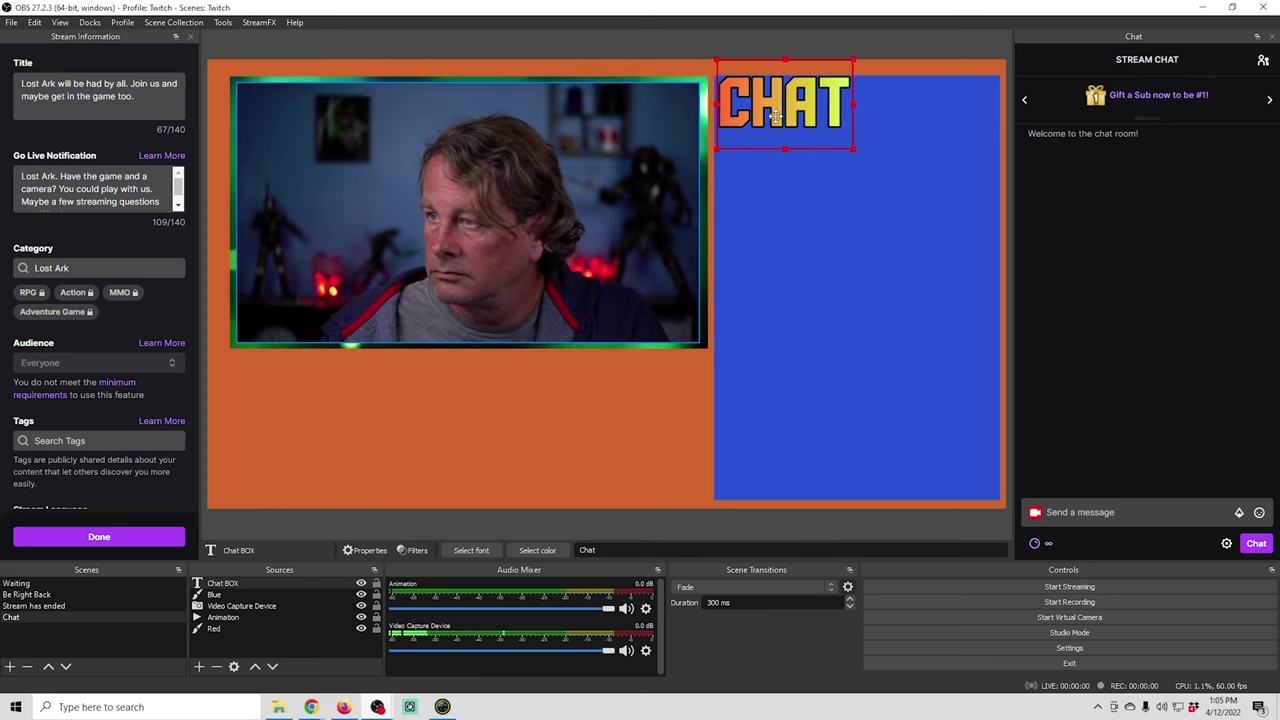
left_click_drag(853, 60, 818, 91)
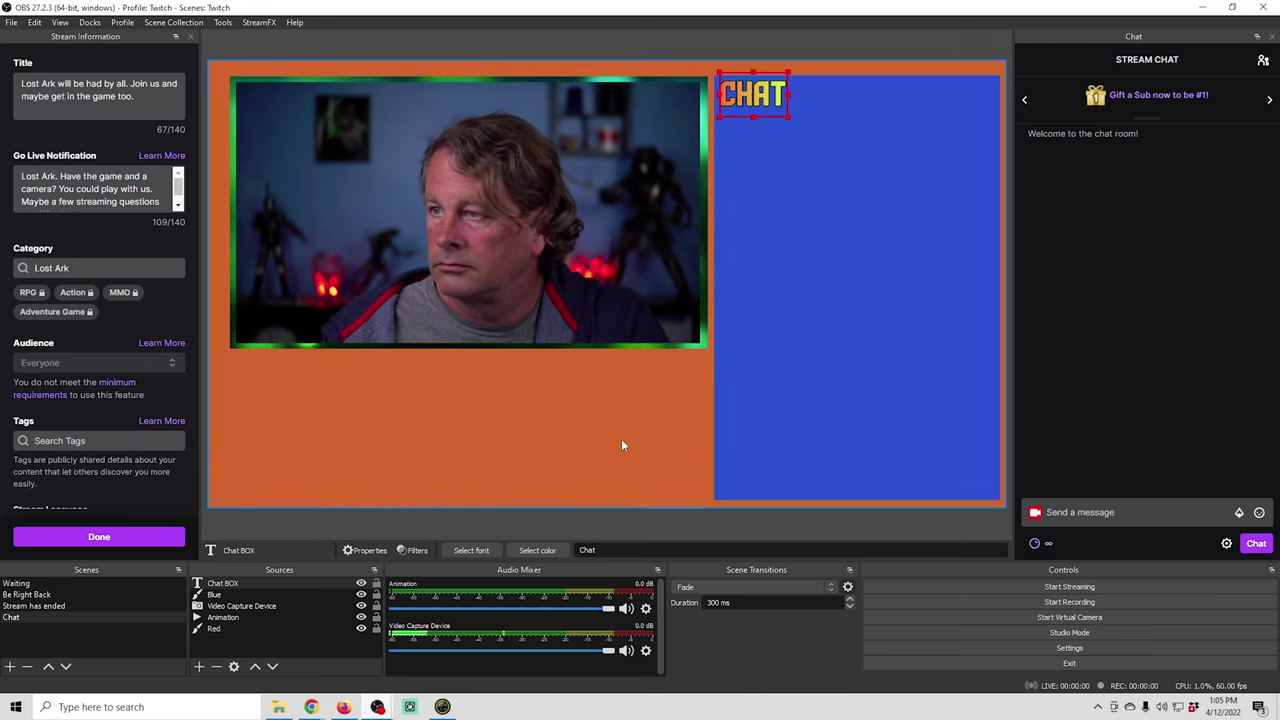
Step: Copy the Chat BOX source and paste two duplicates of it
right_click(274, 586)
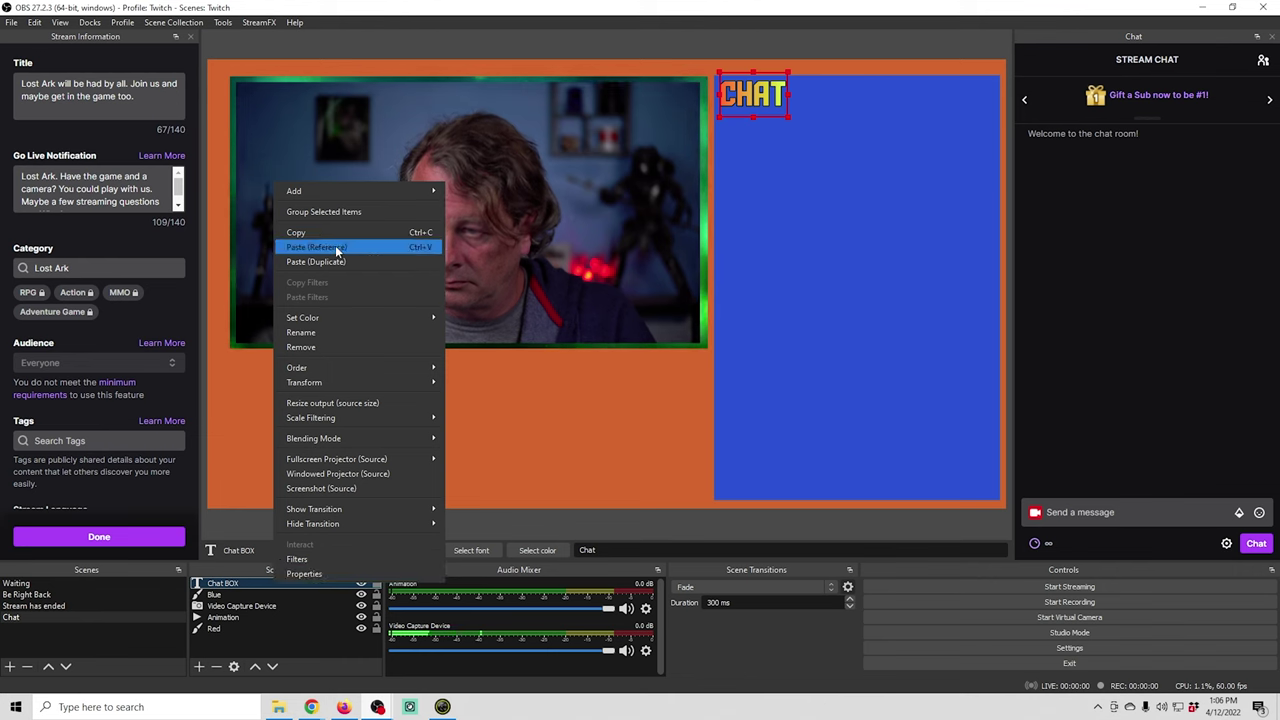
left_click(300, 232)
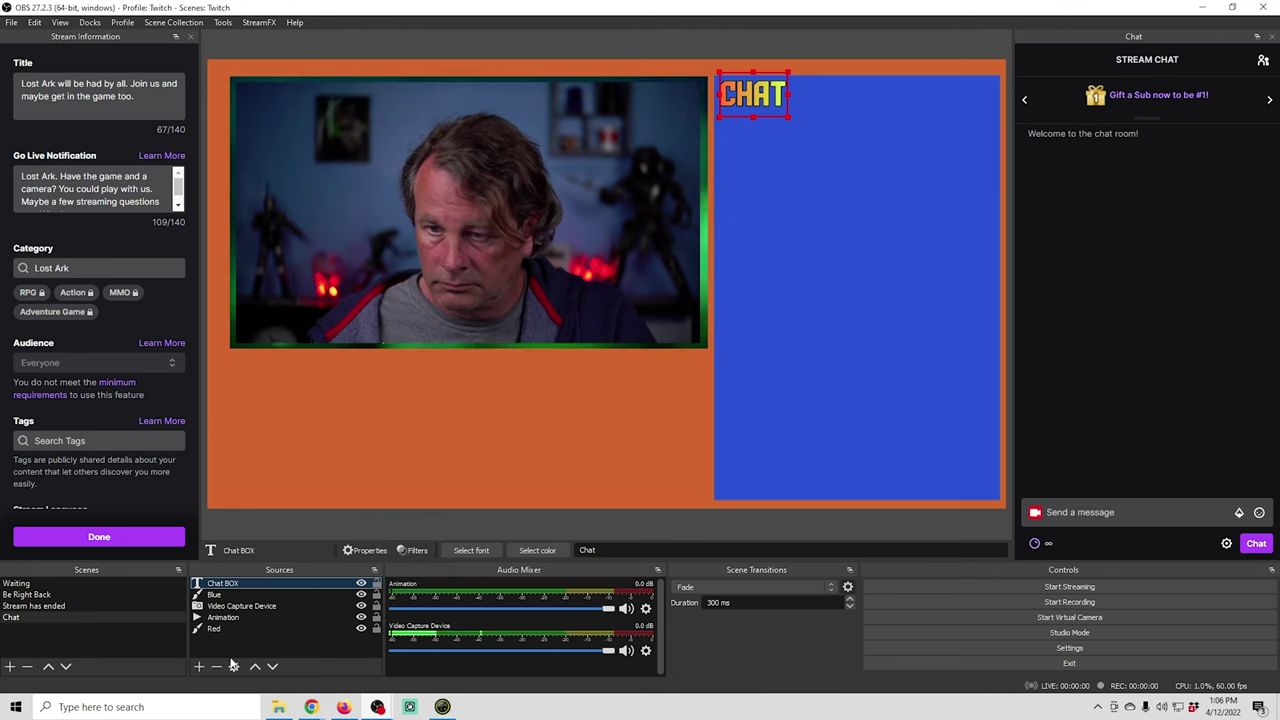
right_click(218, 651)
left_click(300, 610)
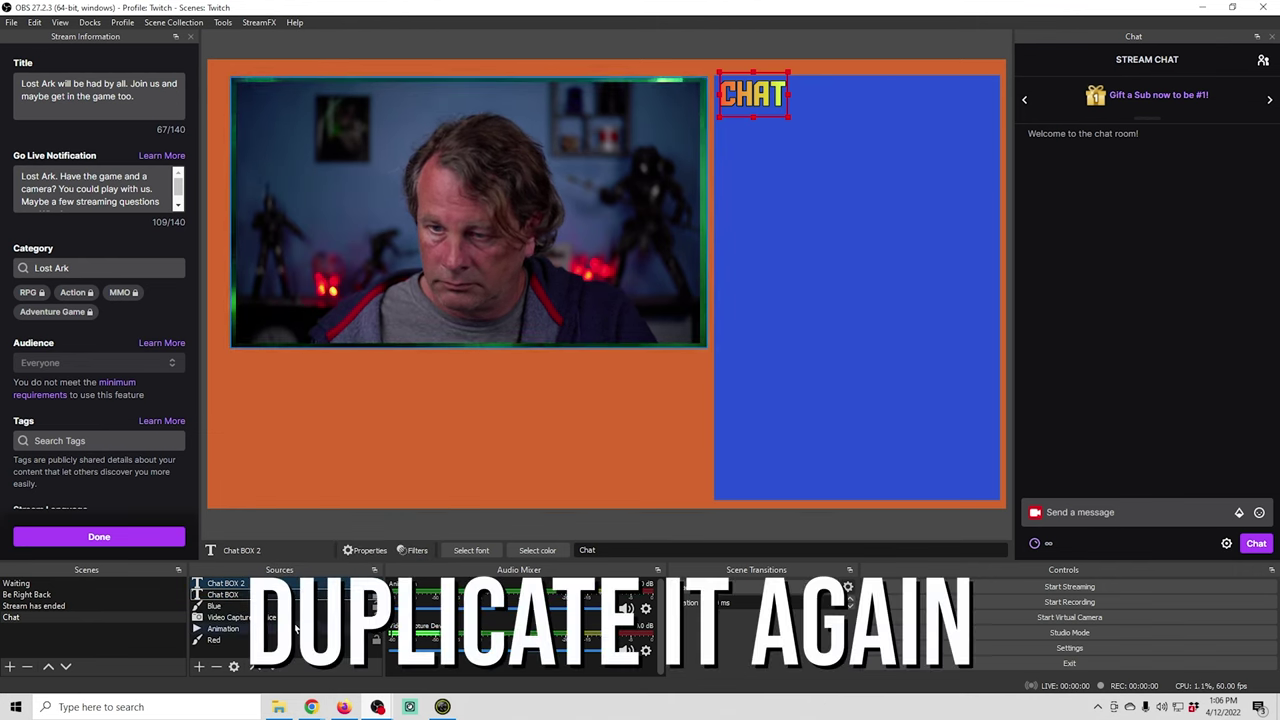
right_click(290, 583)
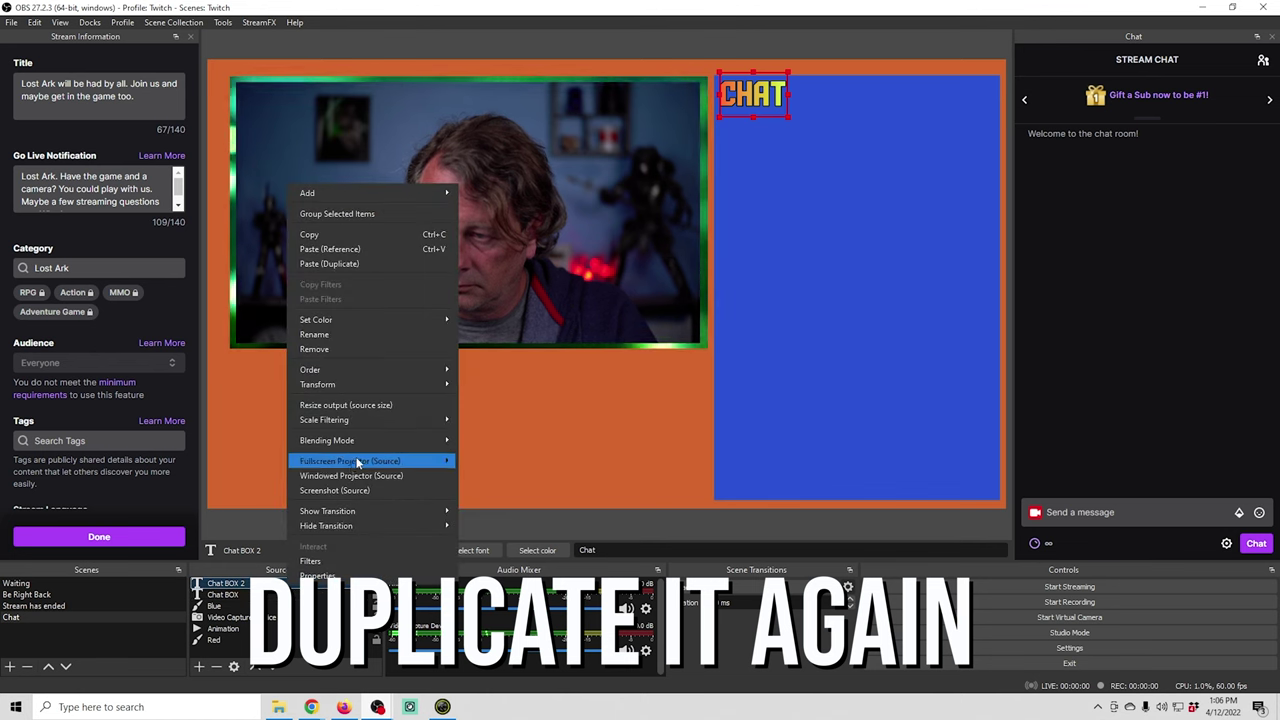
left_click(322, 250)
Step: Rename the two copies to 'Twitter' and 'Facebook'
right_click(228, 523)
left_click(335, 374)
type("Twitter")
right_click(228, 583)
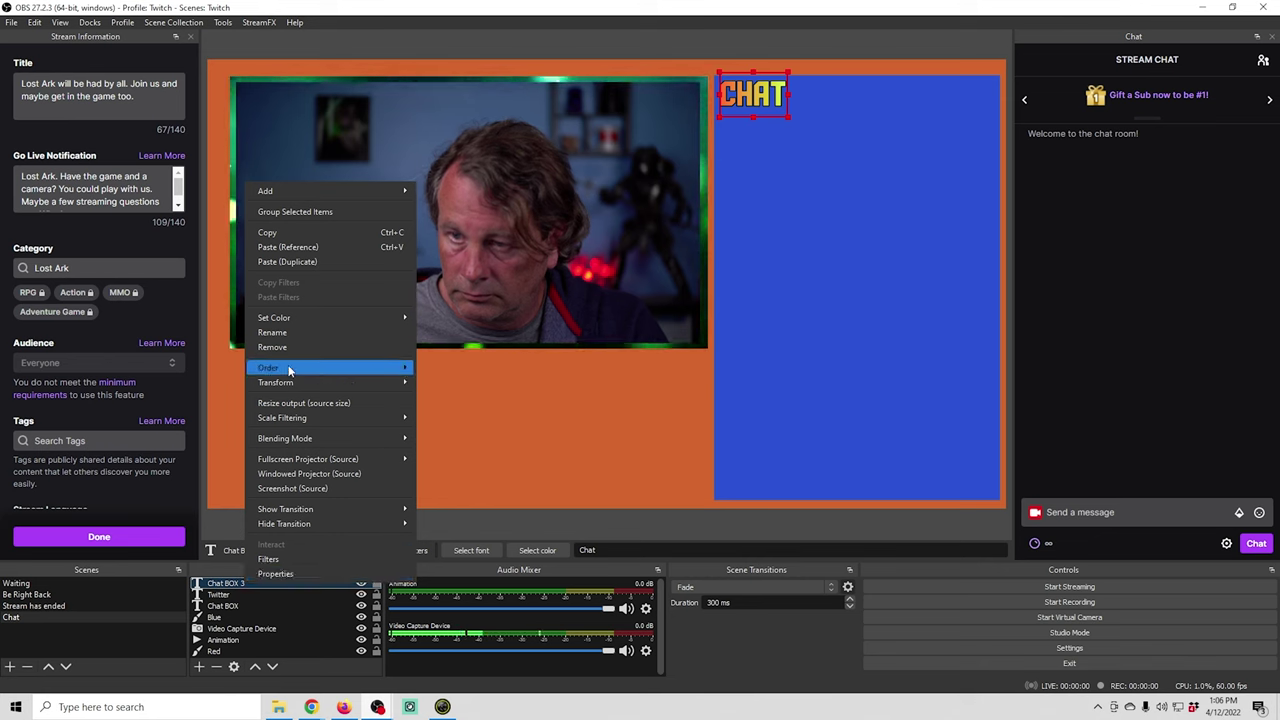
left_click(289, 332)
type("Facebook")
left_click(262, 430)
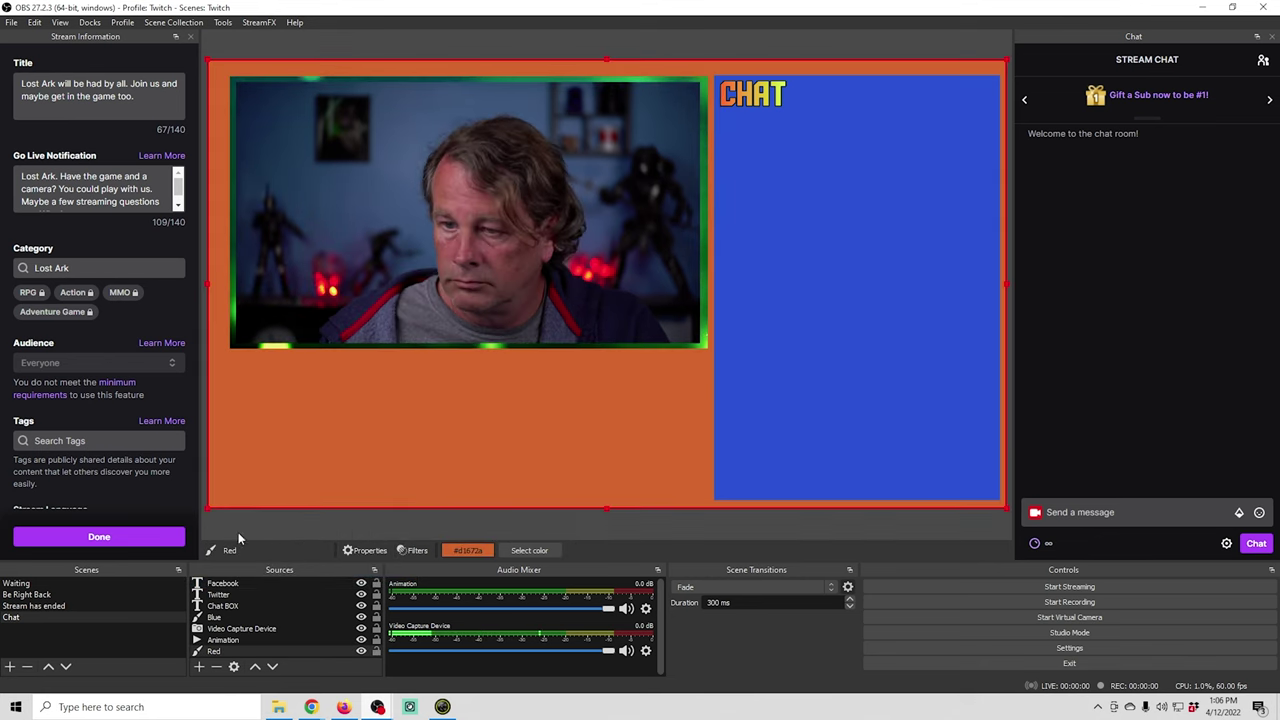
Step: Set the Facebook source's text to 'Facebook' and the Twitter source's text to 'Twitter'
right_click(224, 584)
left_click(262, 562)
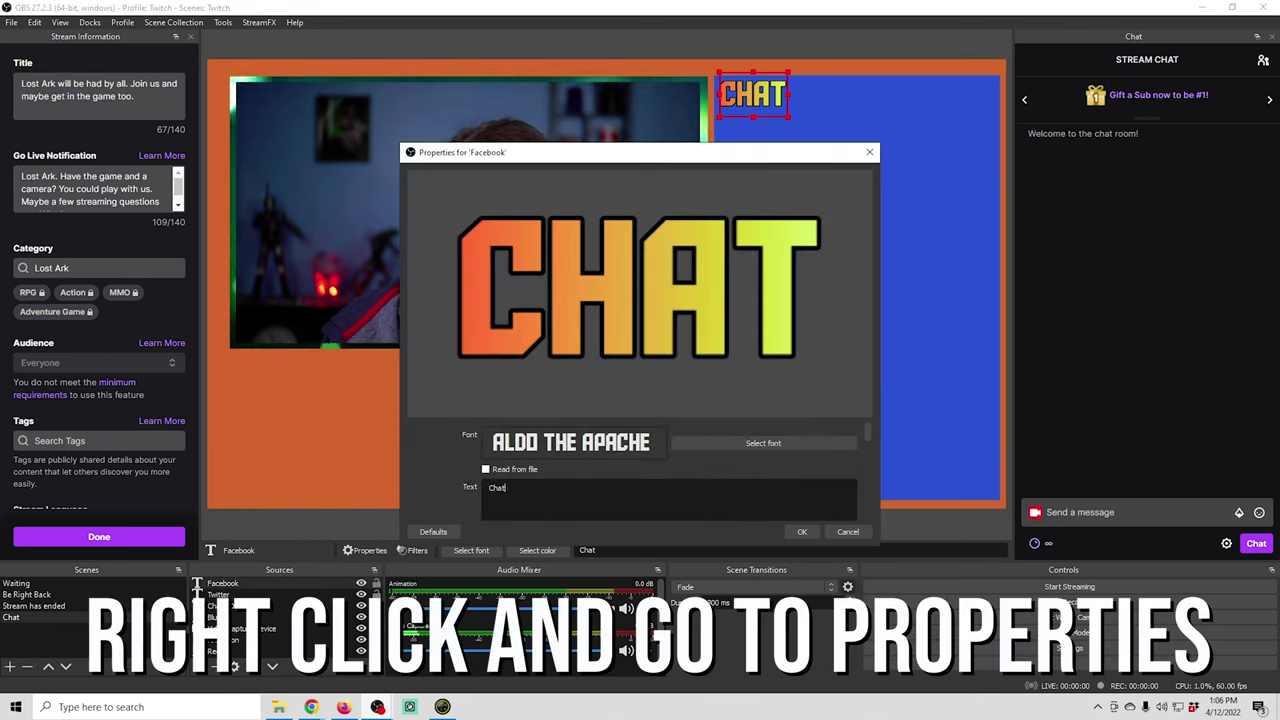
type("Facebook")
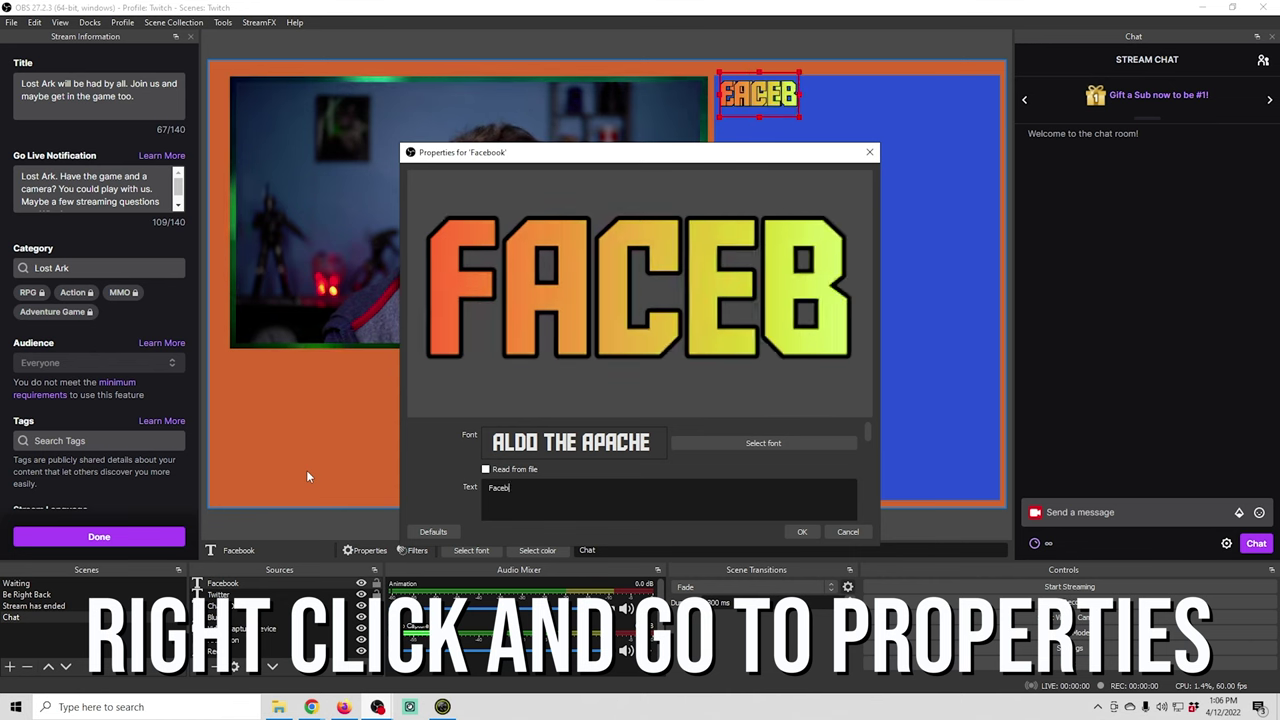
left_click(805, 534)
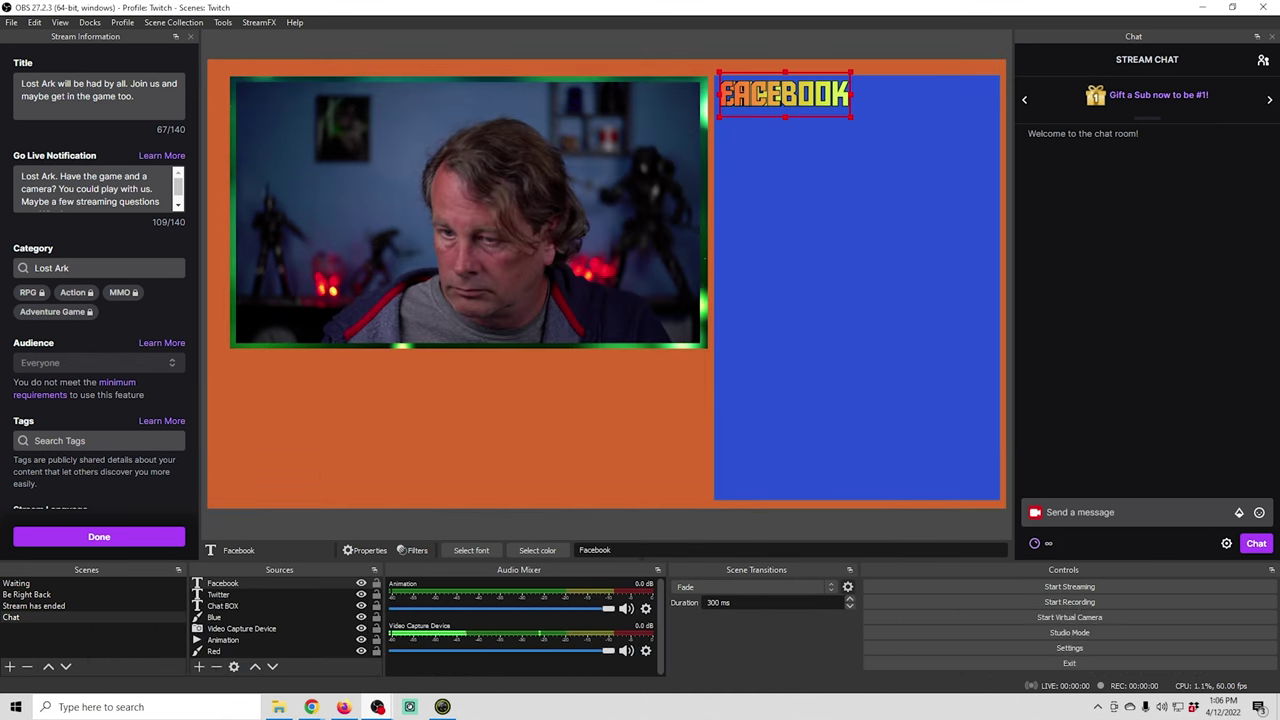
left_click(258, 594)
right_click(258, 594)
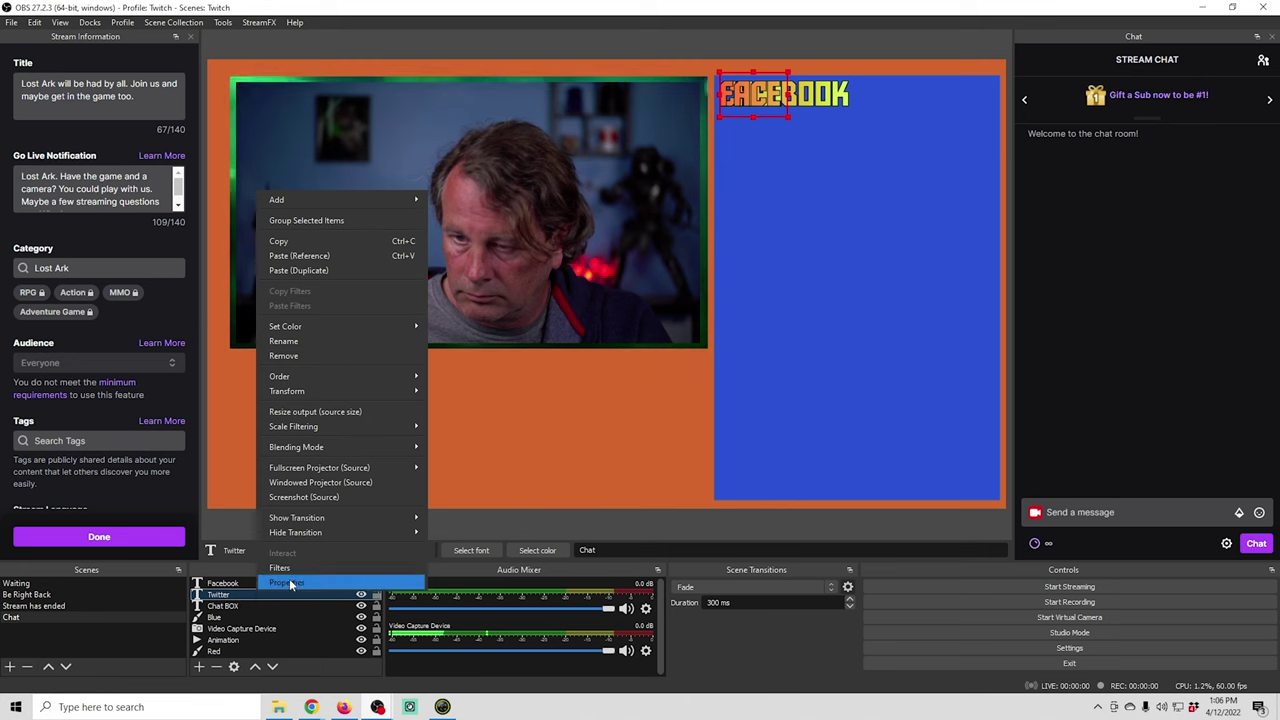
left_click(293, 577)
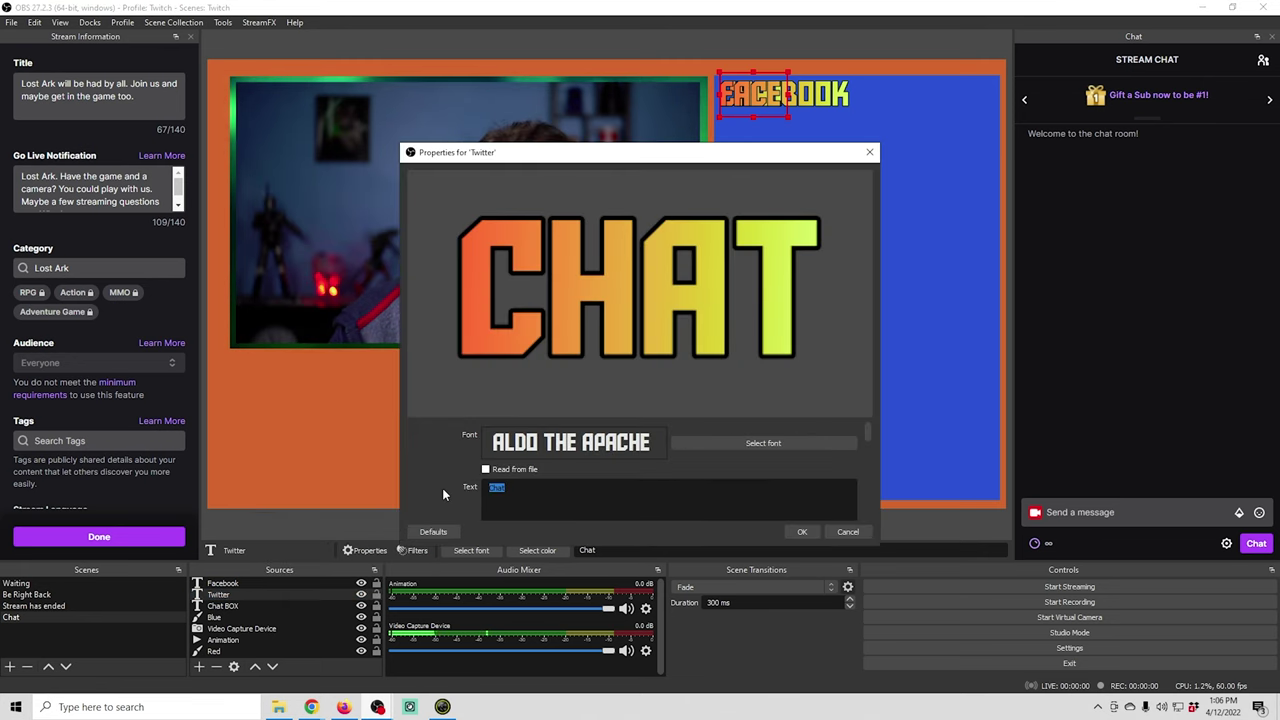
type("Twitter")
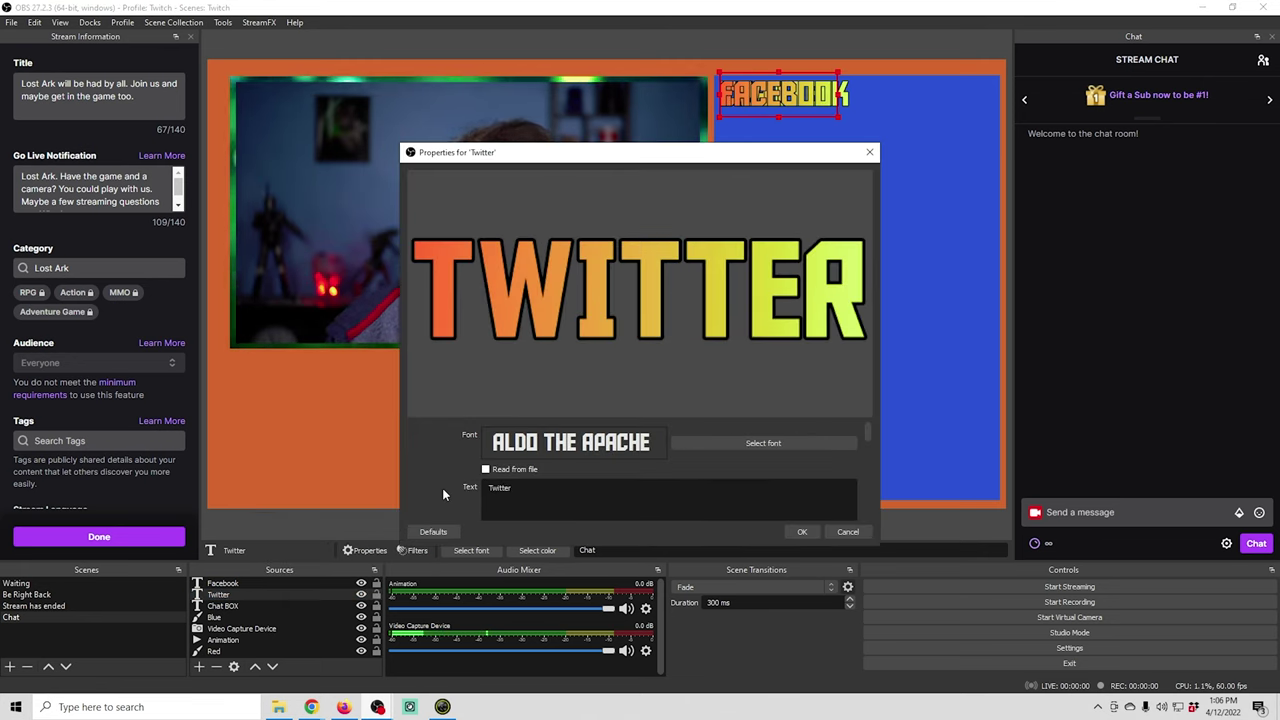
left_click(802, 531)
Step: Stack the TWITTER and FACEBOOK labels below the webcam on the left
left_click_drag(555, 405, 338, 397)
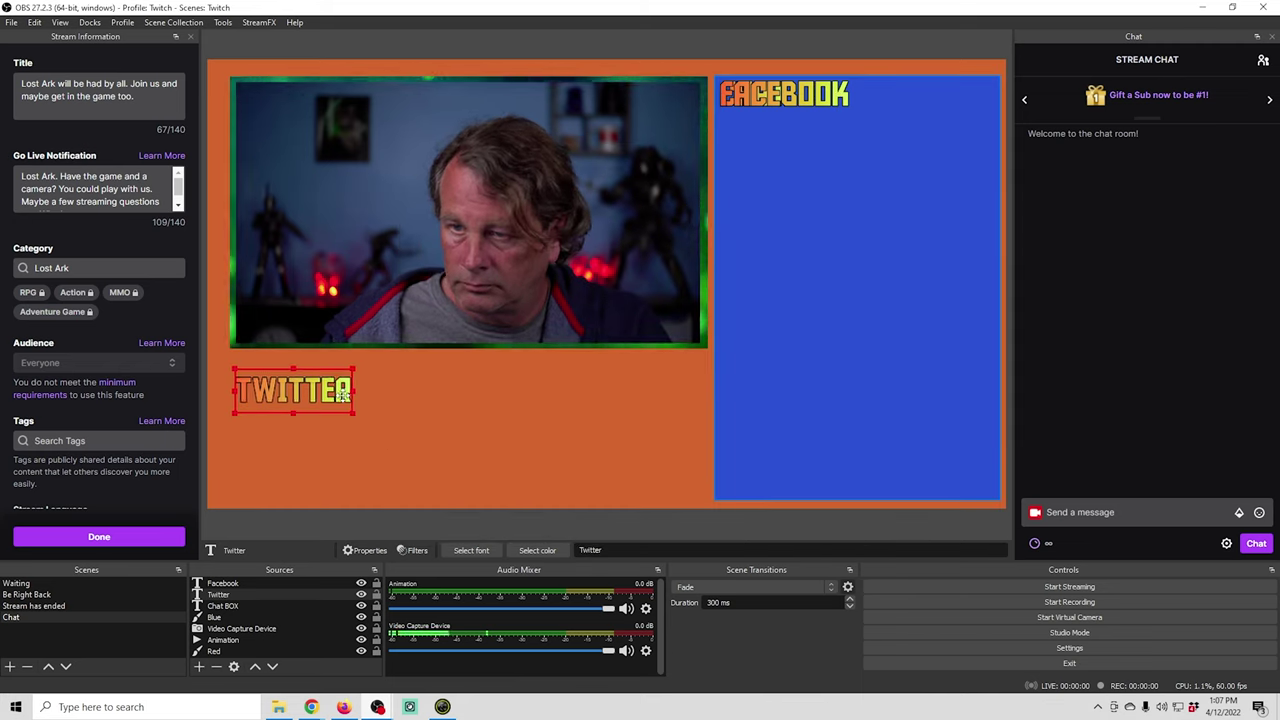
left_click_drag(785, 94, 298, 461)
left_click_drag(341, 398, 341, 407)
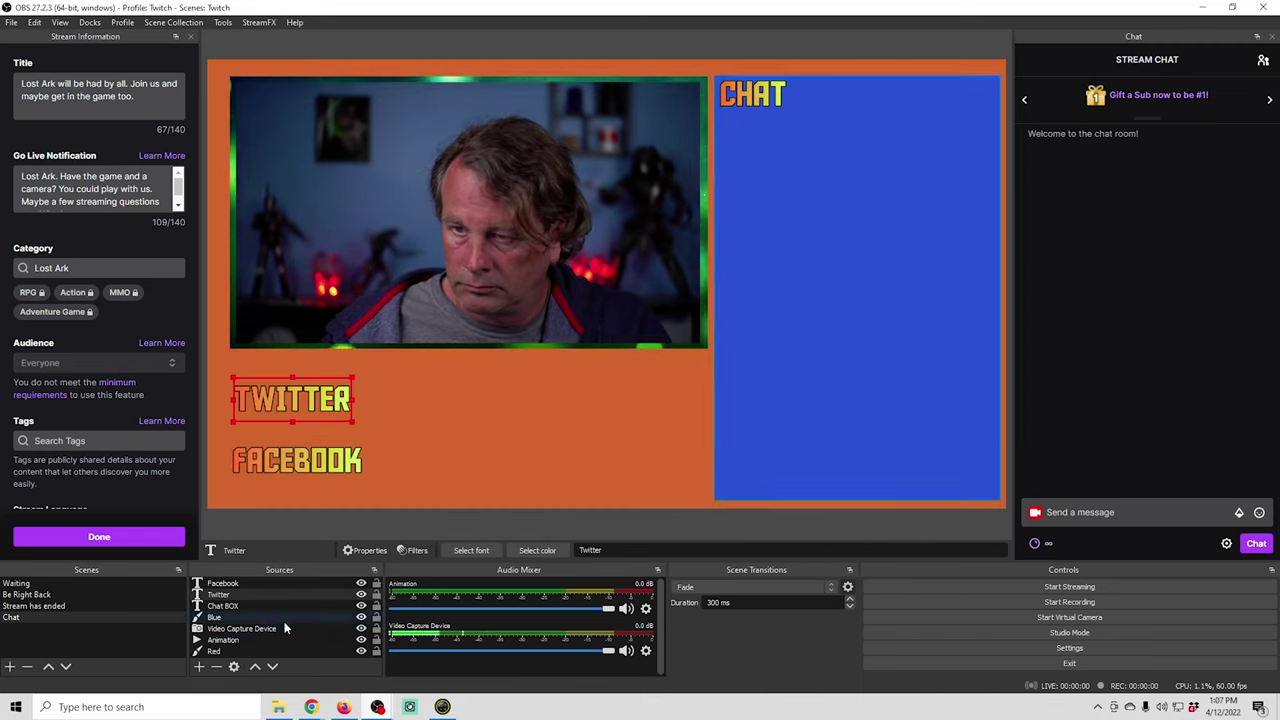
Step: Duplicate the Twitter source, set the copy's text to the social handle, and place it beside TWITTER
right_click(235, 597)
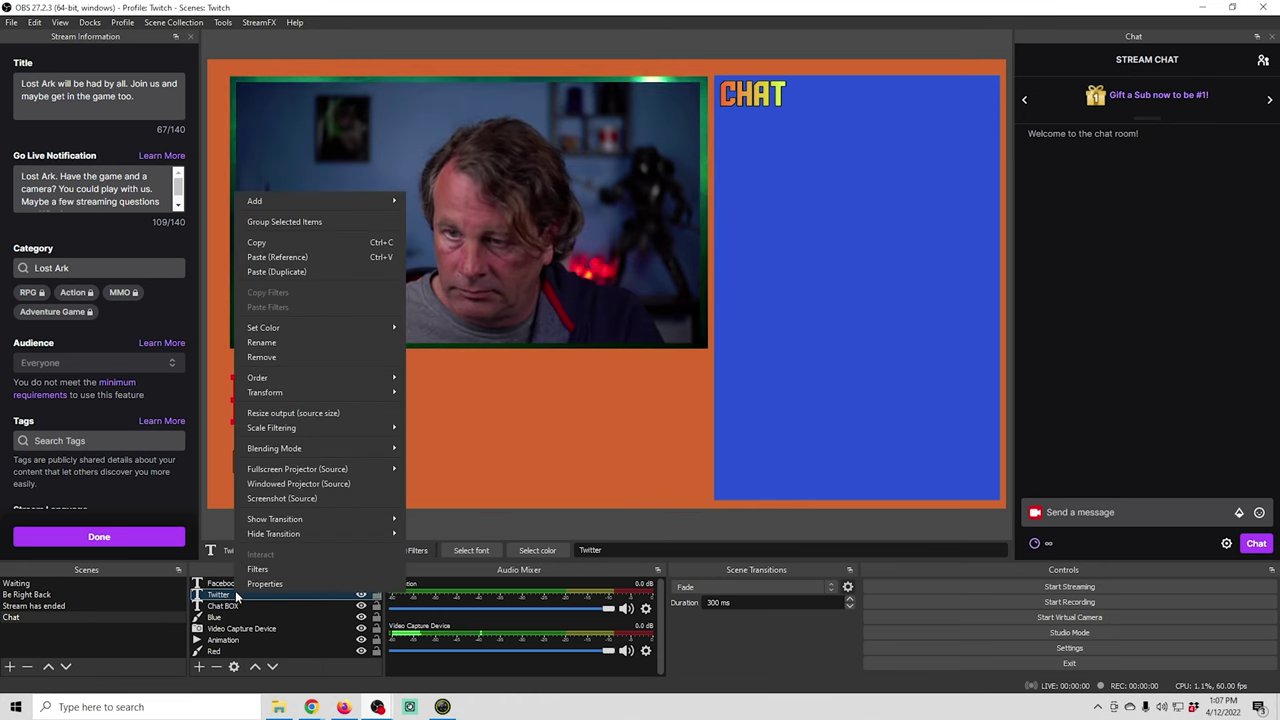
left_click(290, 257)
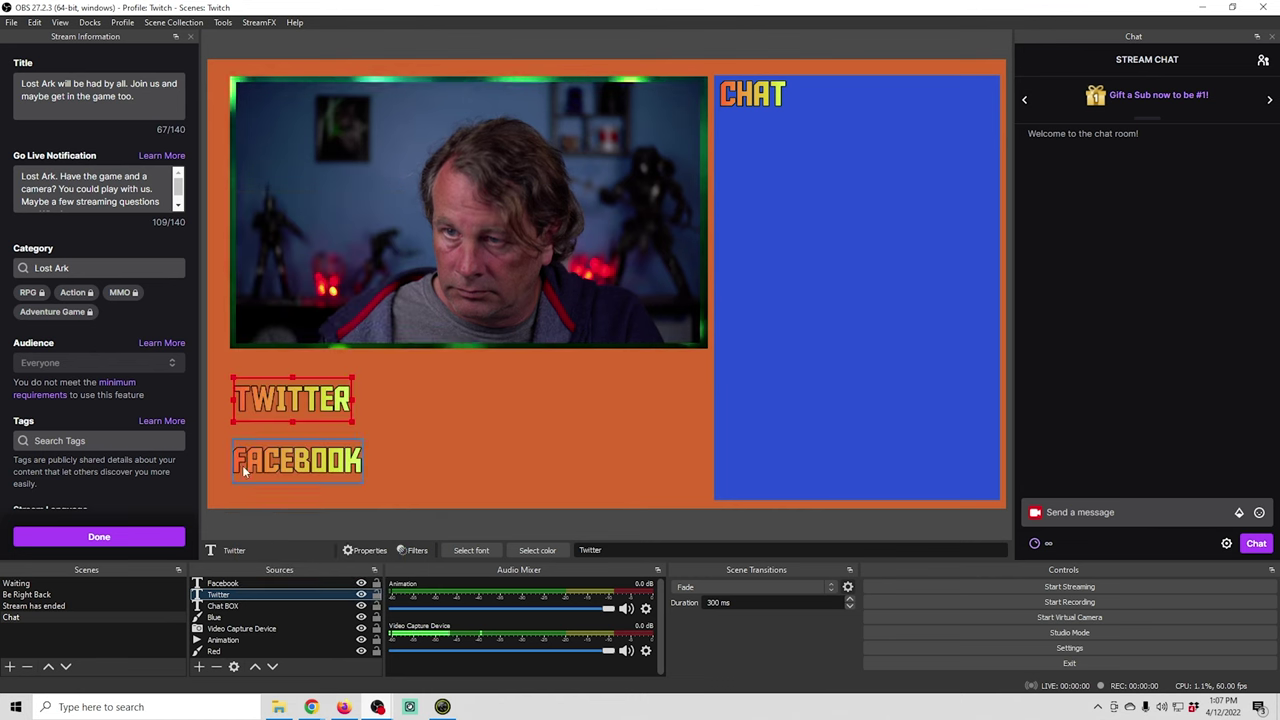
right_click(256, 595)
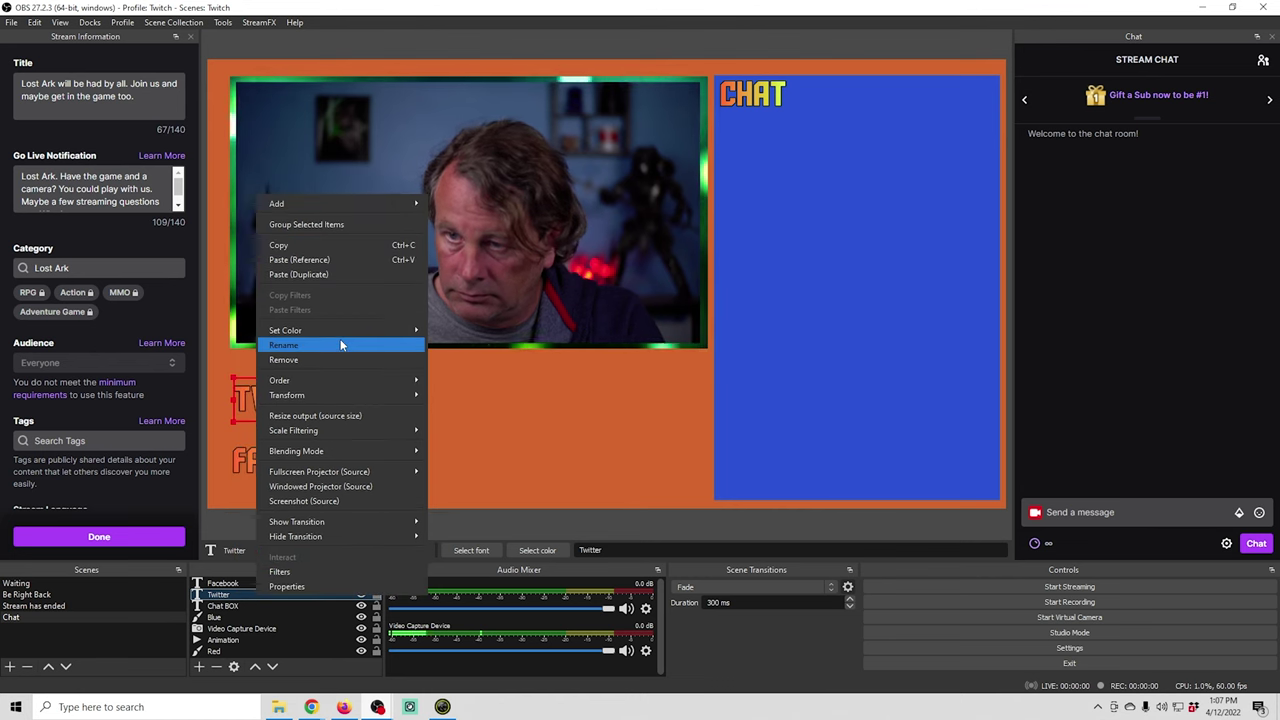
left_click(334, 276)
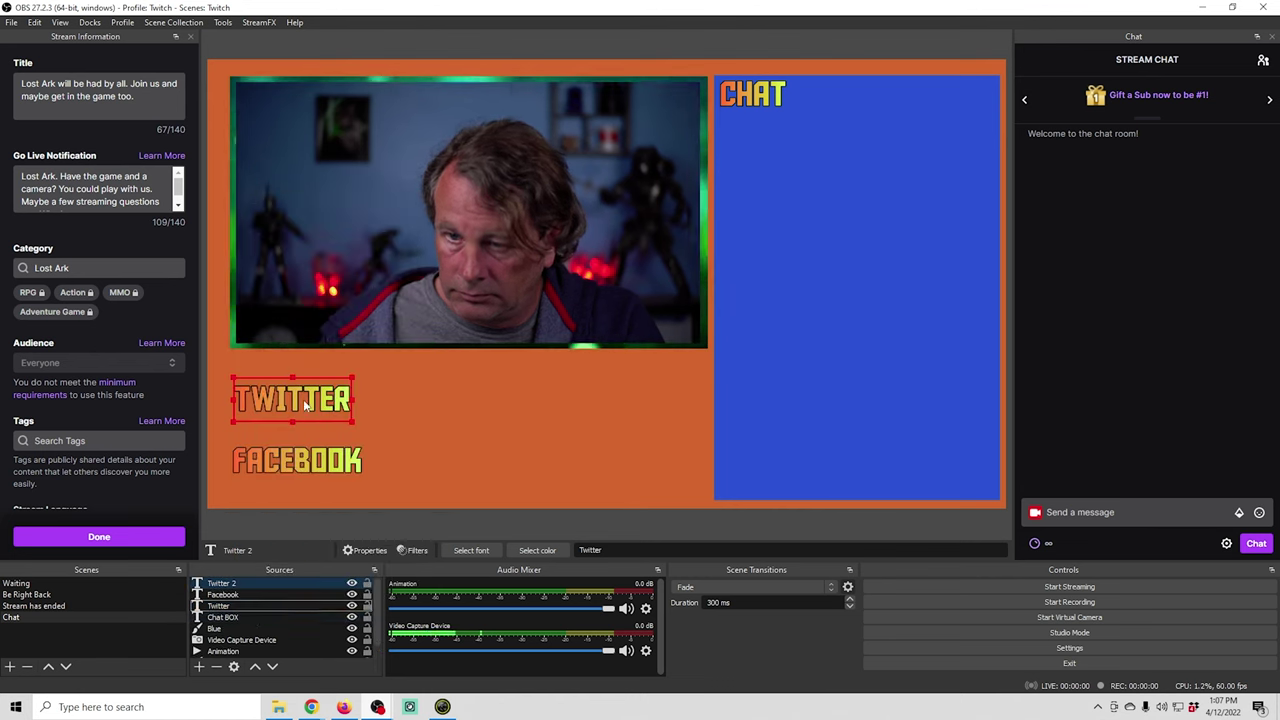
right_click(225, 583)
left_click(290, 528)
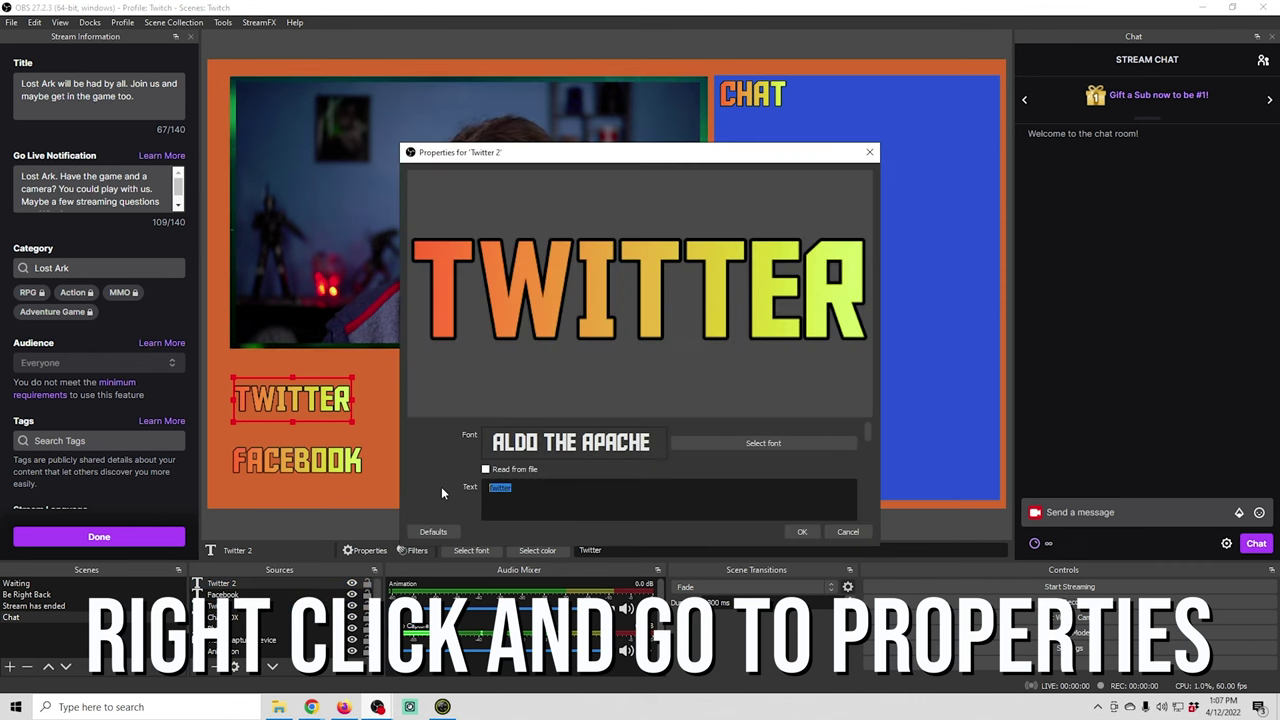
type("@feyrerm")
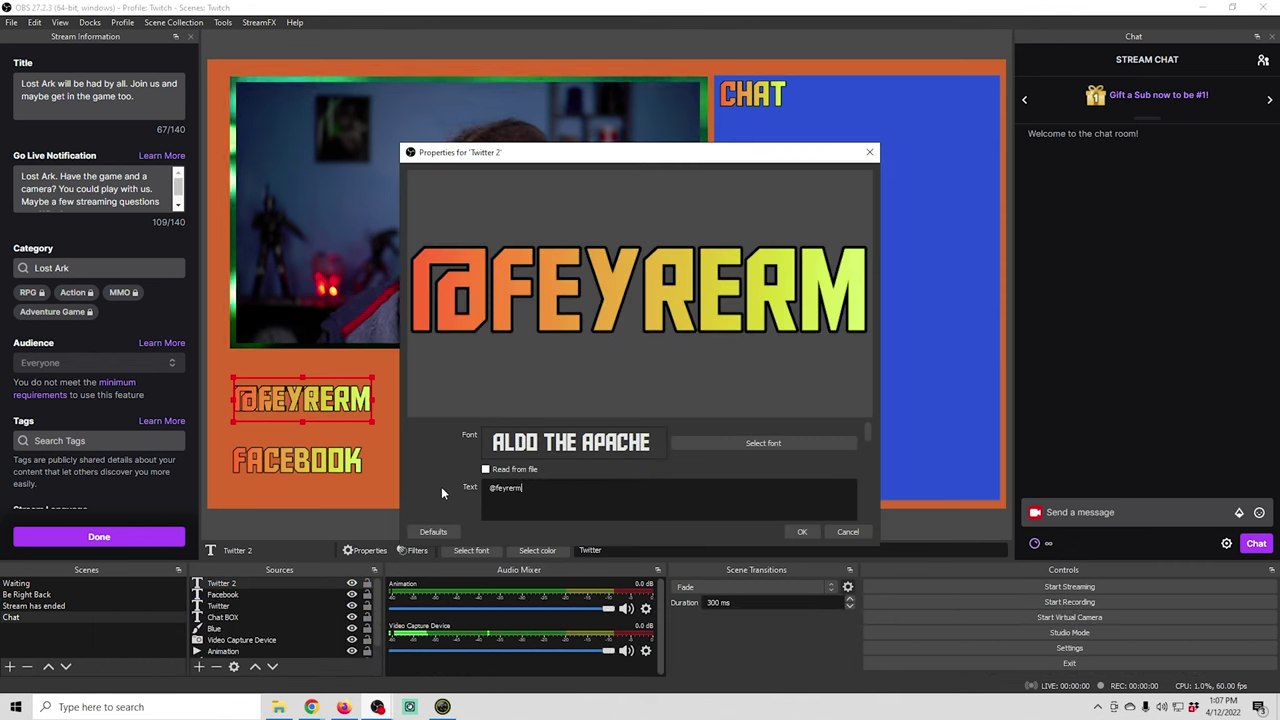
left_click(800, 532)
left_click_drag(296, 401, 426, 401)
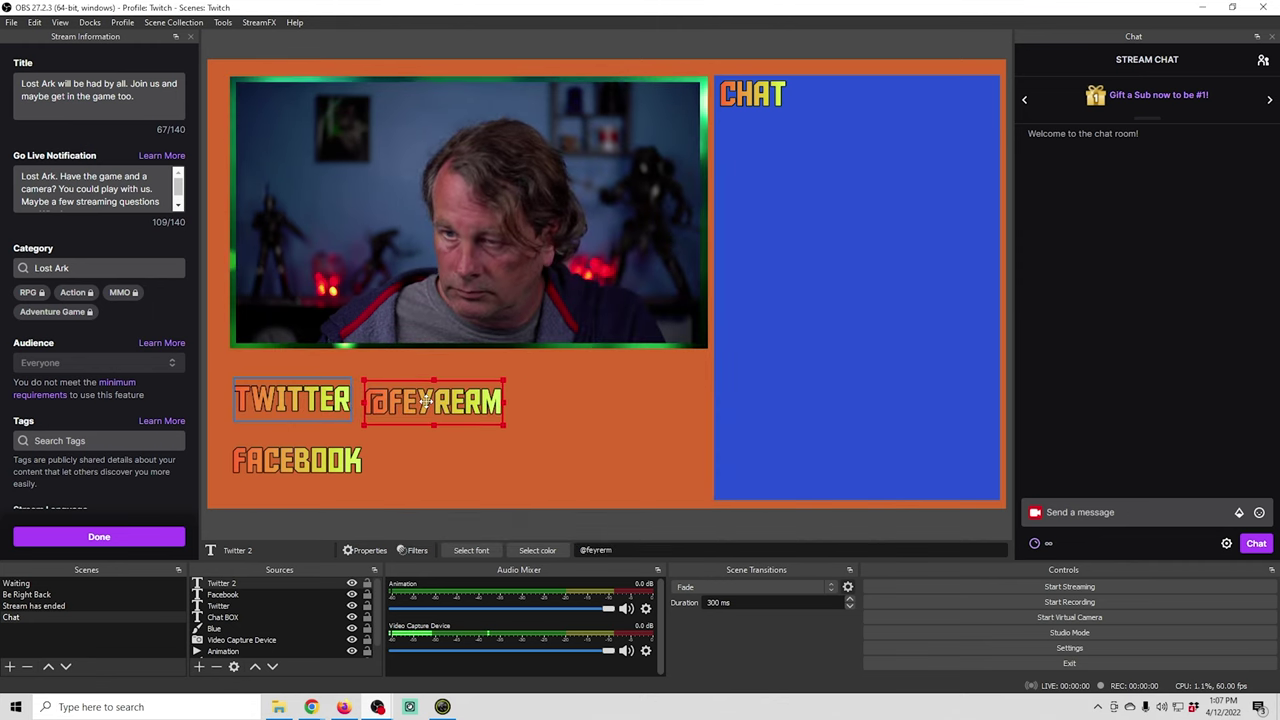
Step: Duplicate the Facebook source, set the copy's text to the social handle, and place it after FACEBOOK
left_click(324, 472)
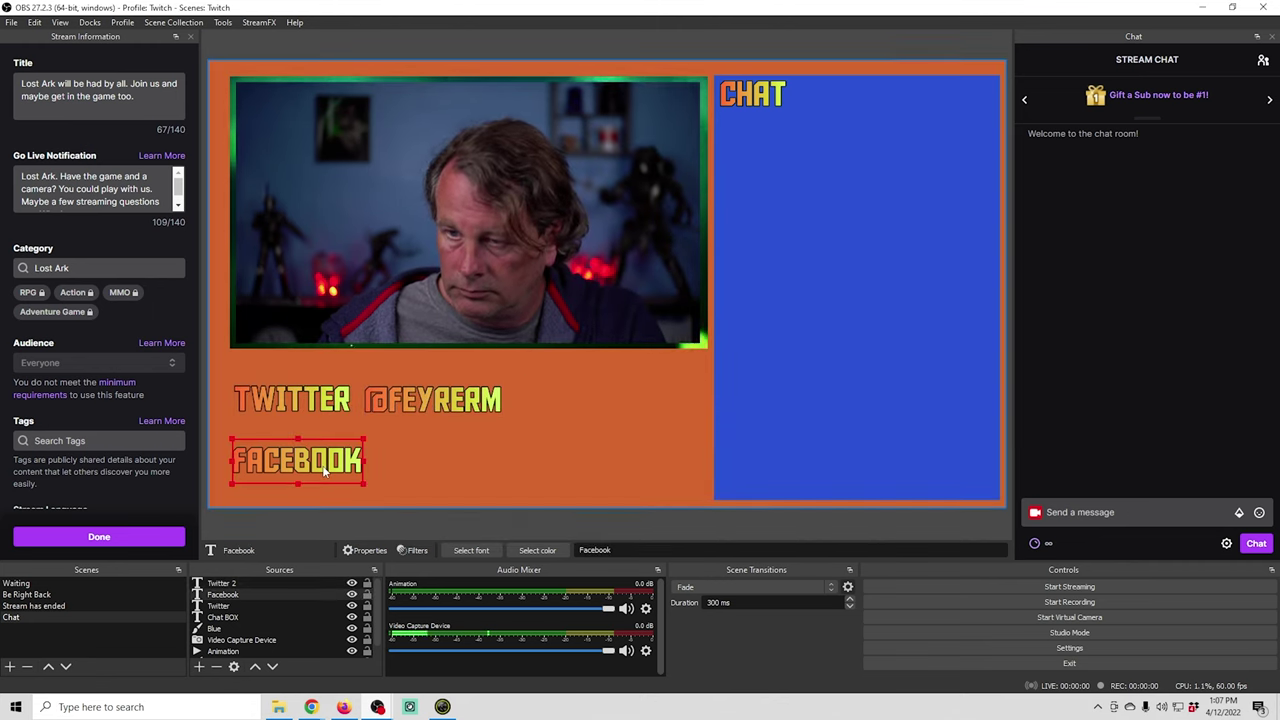
right_click(248, 602)
right_click(255, 591)
right_click(255, 592)
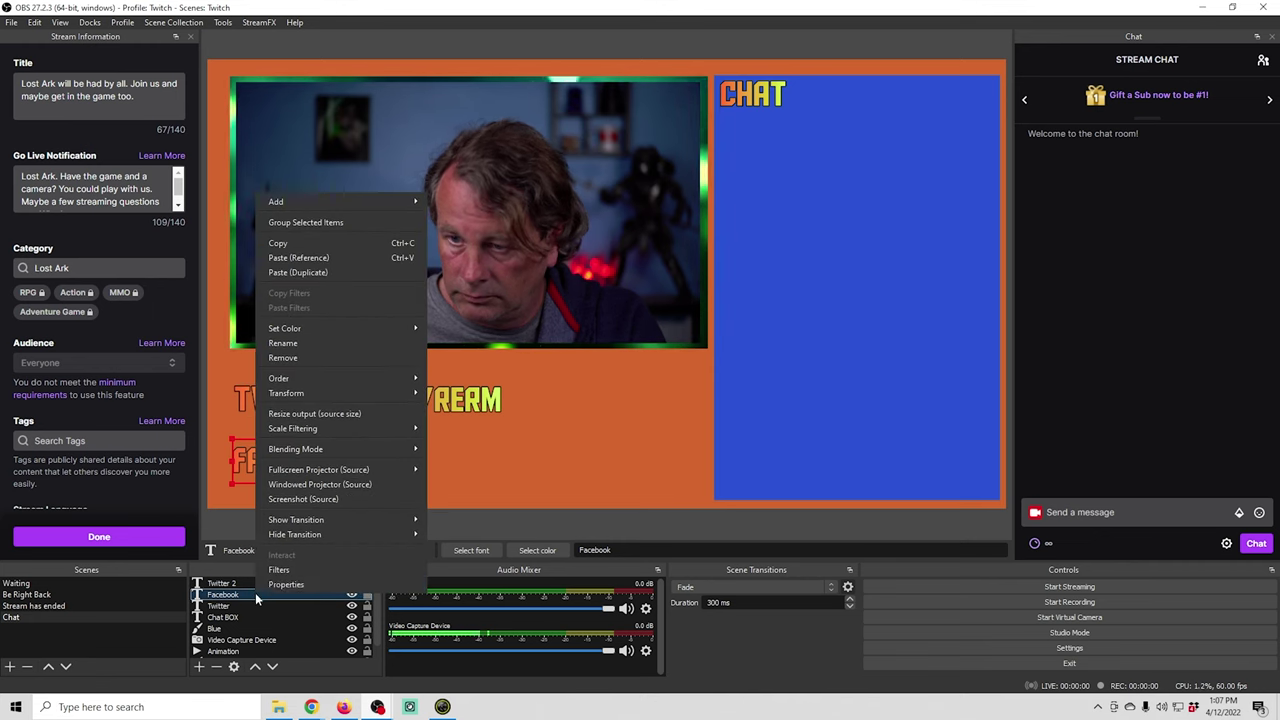
left_click(320, 271)
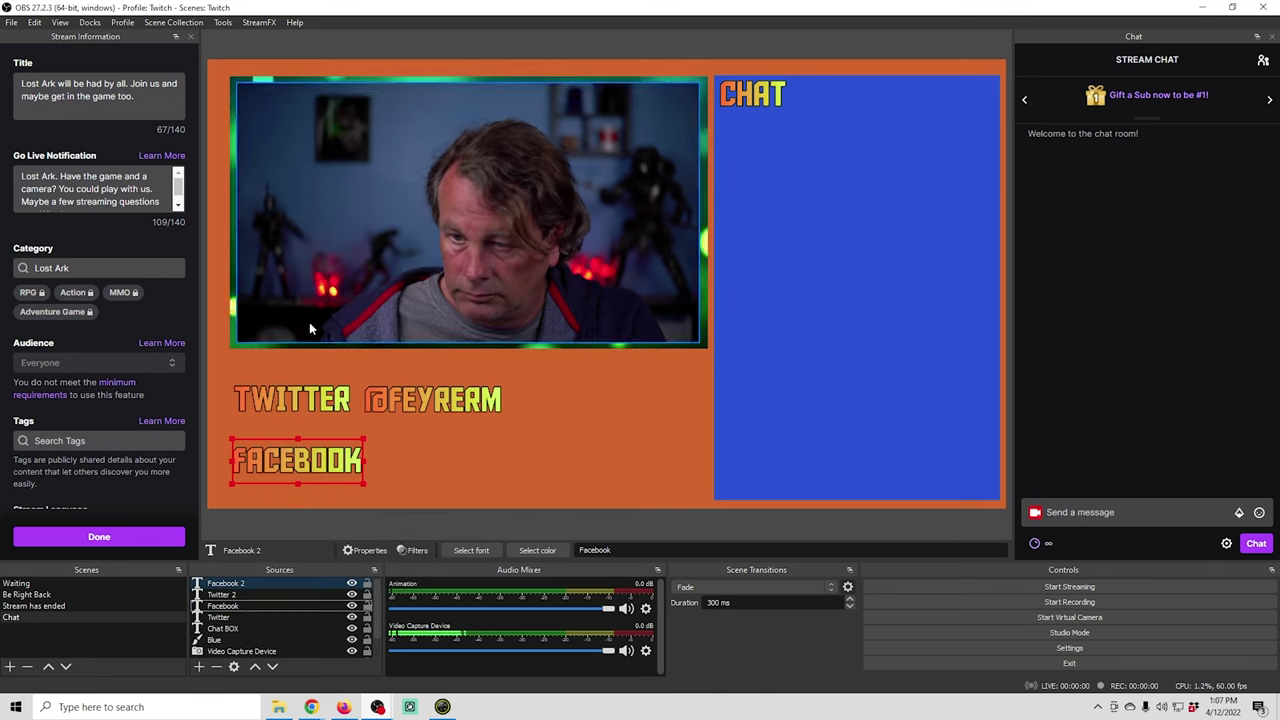
right_click(274, 582)
left_click(298, 570)
double_click(504, 488)
type("@feyrerm")
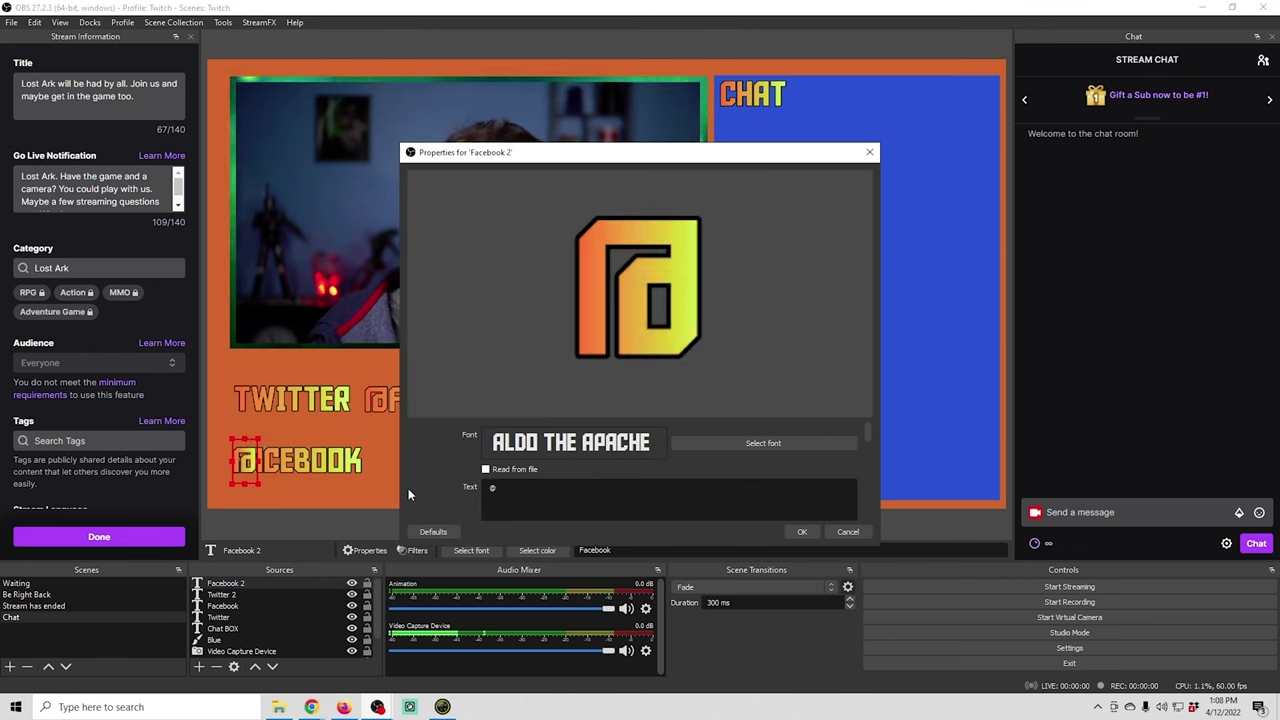
left_click(801, 531)
left_click_drag(300, 460, 443, 460)
left_click(222, 628)
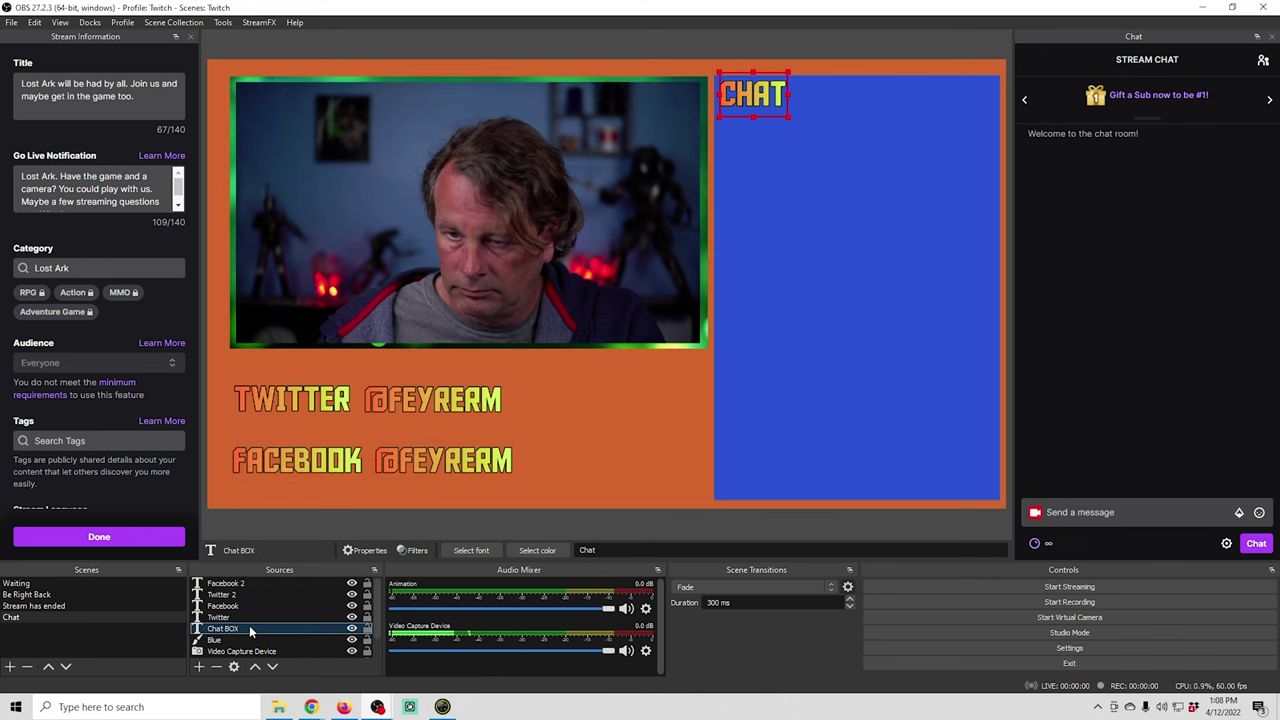
Step: Duplicate the Blue panel and resize it below the webcam, layered behind the Twitter and Facebook text
left_click(216, 640)
right_click(250, 640)
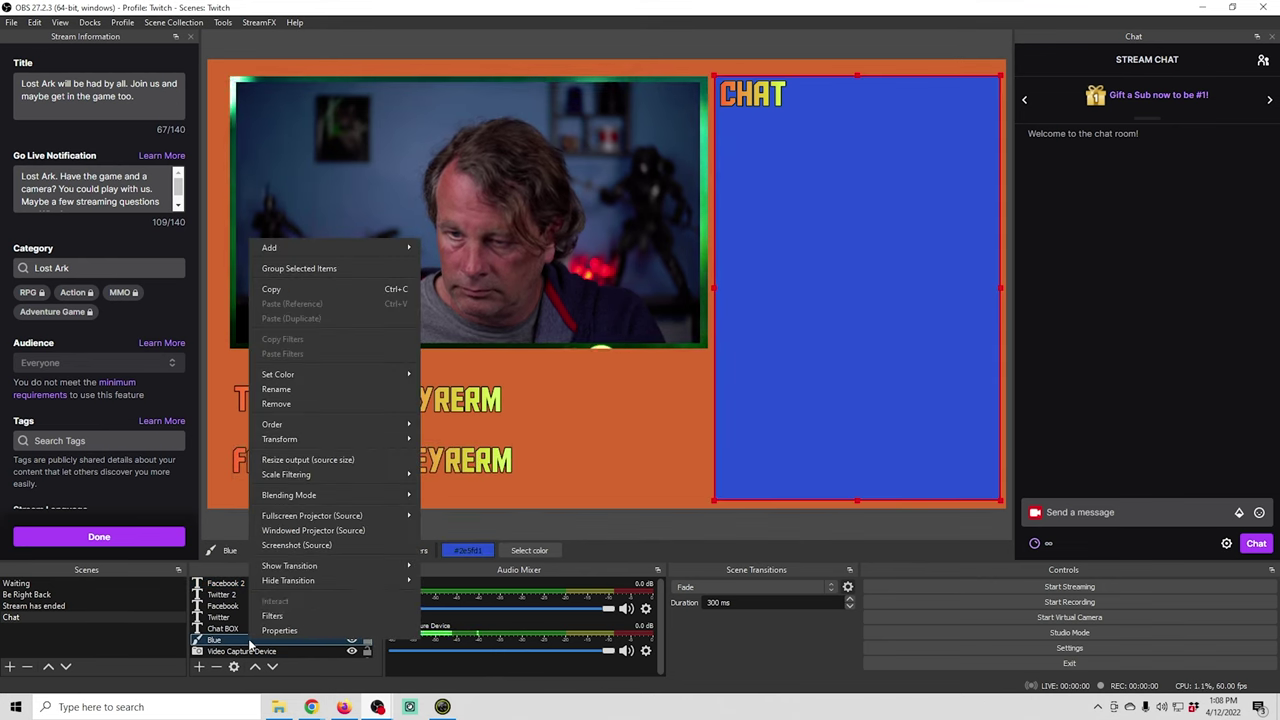
left_click(306, 288)
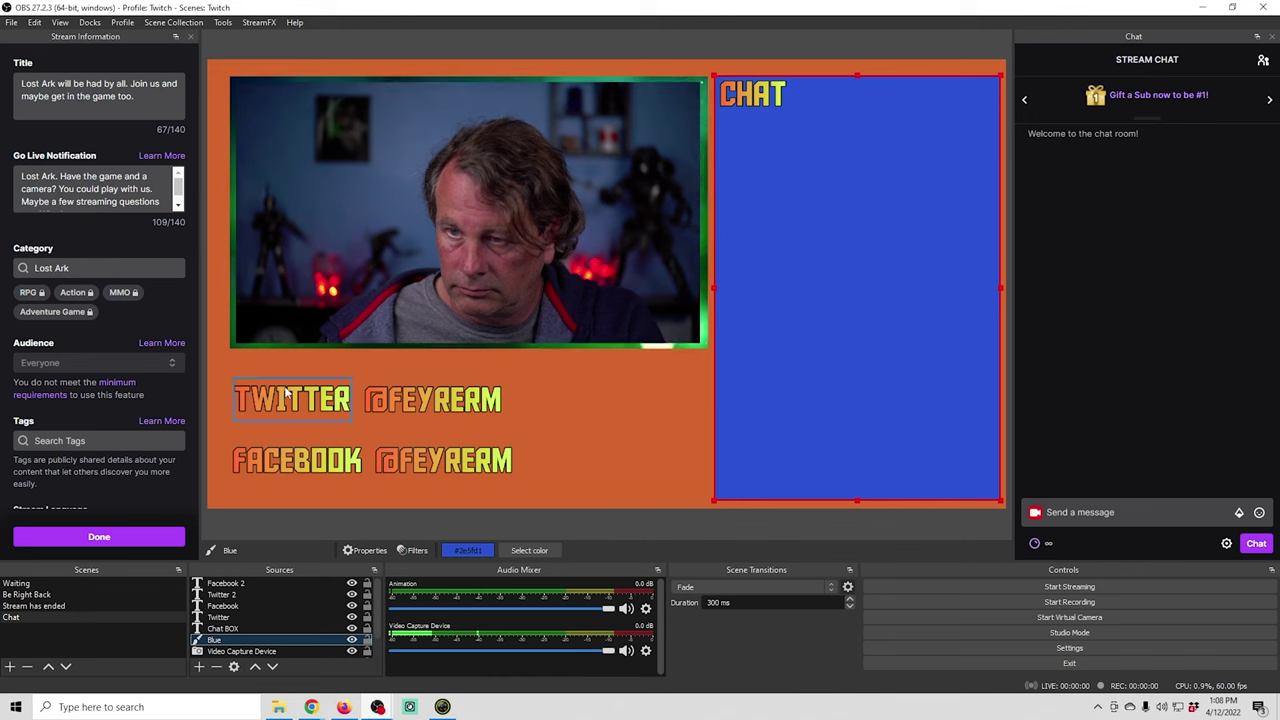
right_click(305, 618)
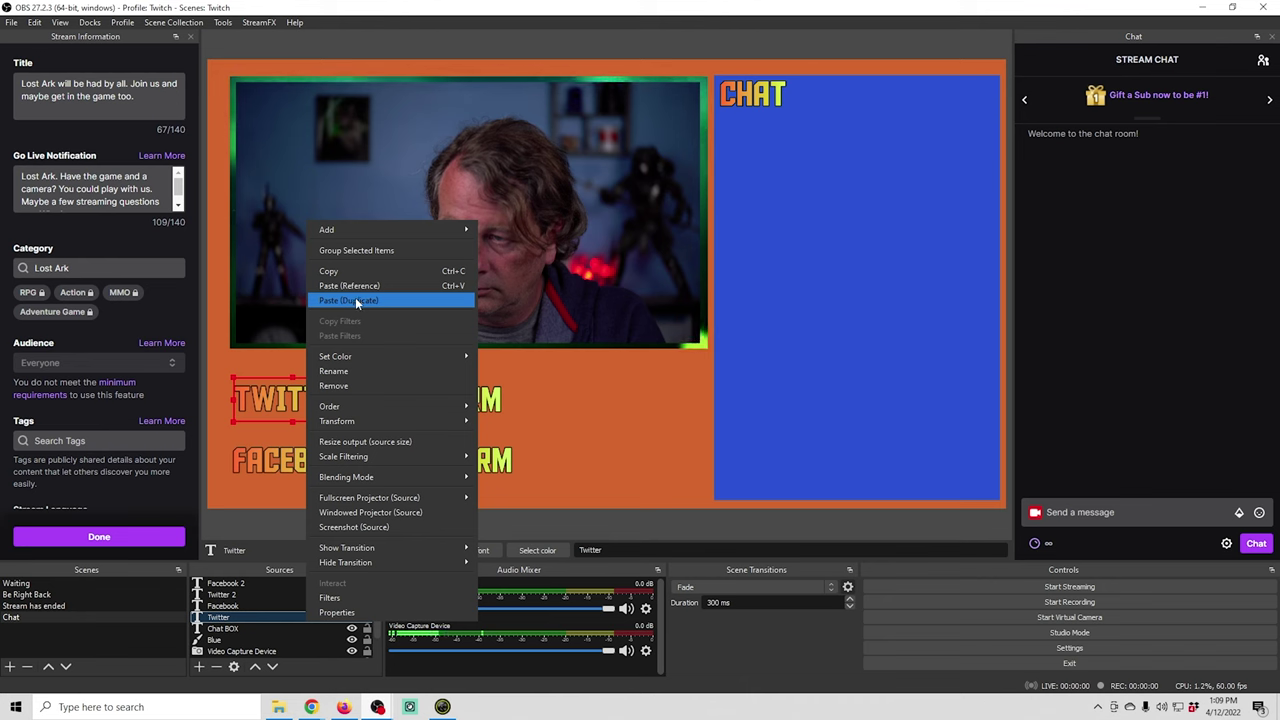
left_click(357, 300)
left_click_drag(810, 369, 340, 358)
left_click_drag(368, 71, 368, 371)
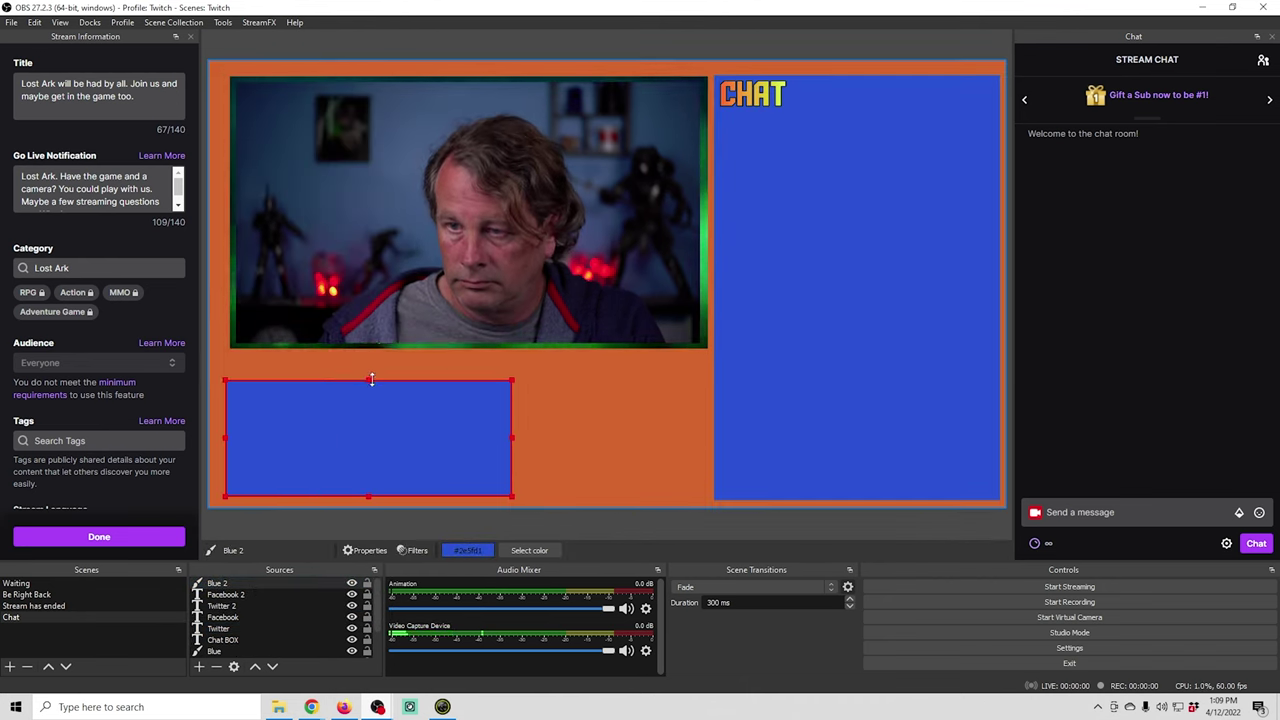
left_click_drag(508, 434, 706, 436)
left_click_drag(217, 583, 264, 630)
left_click_drag(419, 400, 427, 400)
key("ctrl+z")
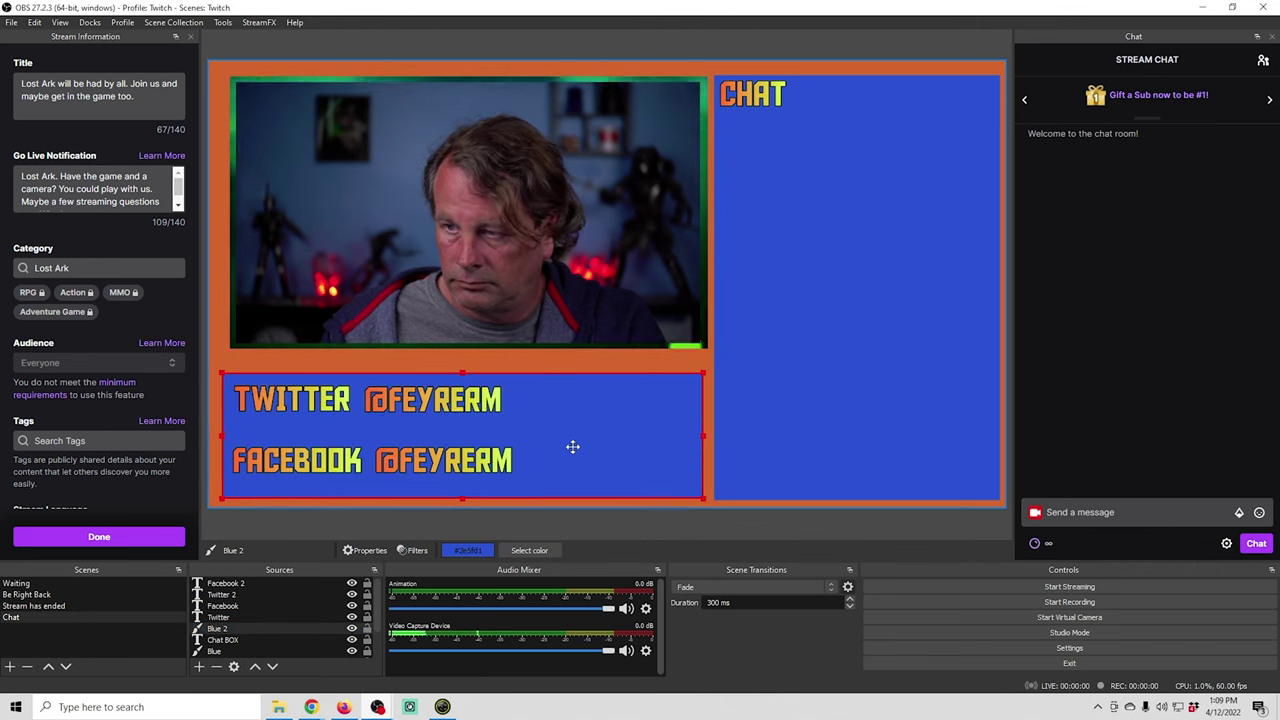
Step: Nudge the TWITTER and FACEBOOK labels down and line up both handles in a column
left_click(340, 470)
left_click_drag(340, 472, 340, 479)
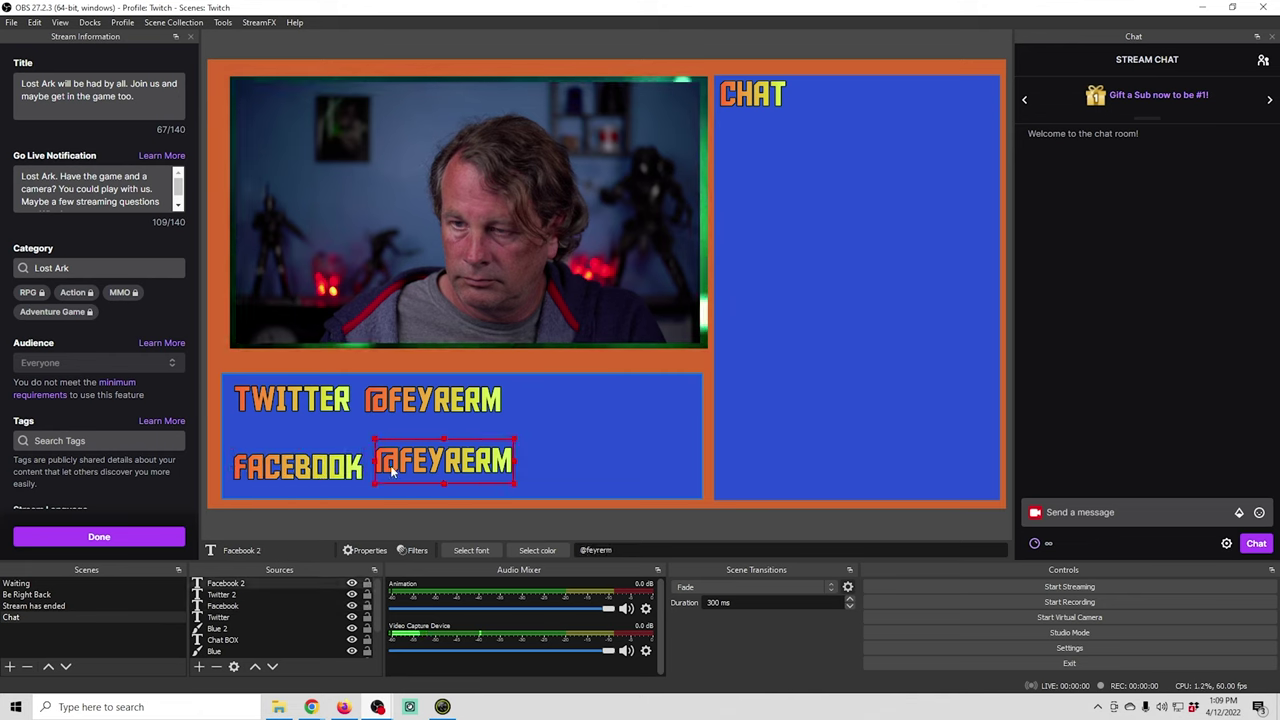
left_click_drag(440, 462, 454, 469)
left_click_drag(345, 413, 345, 420)
left_click_drag(430, 401, 455, 409)
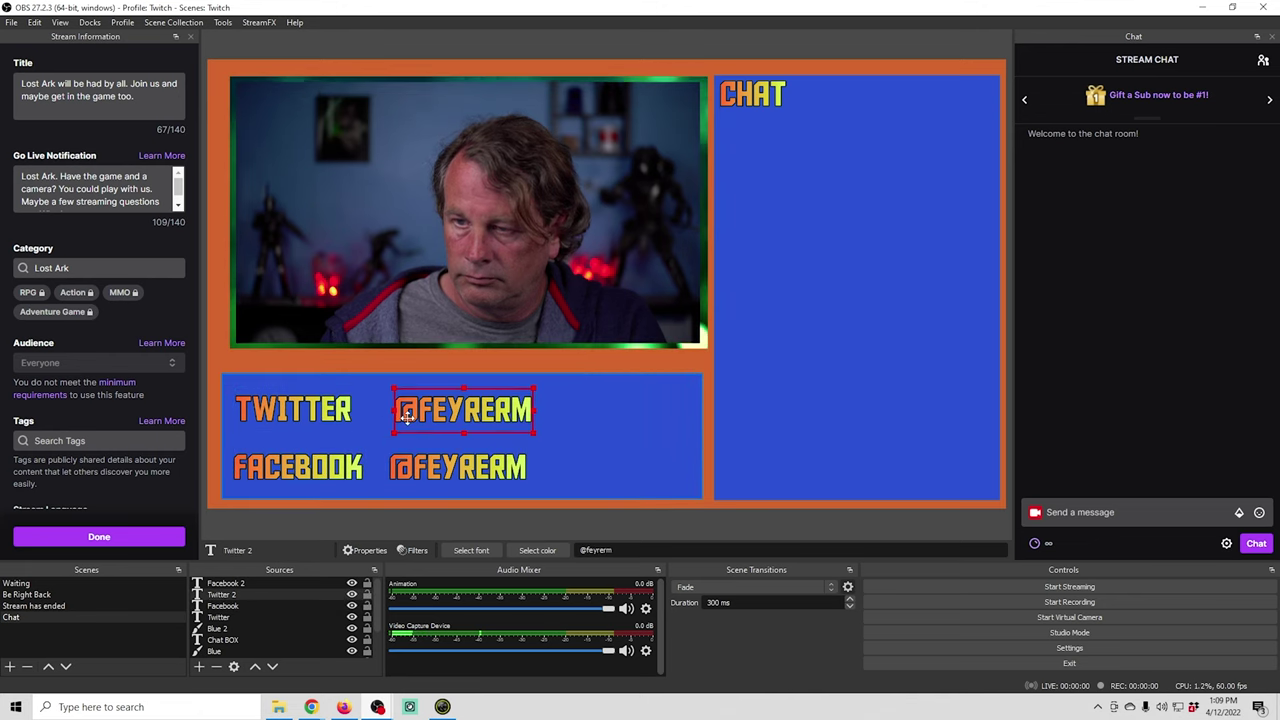
left_click(214, 651)
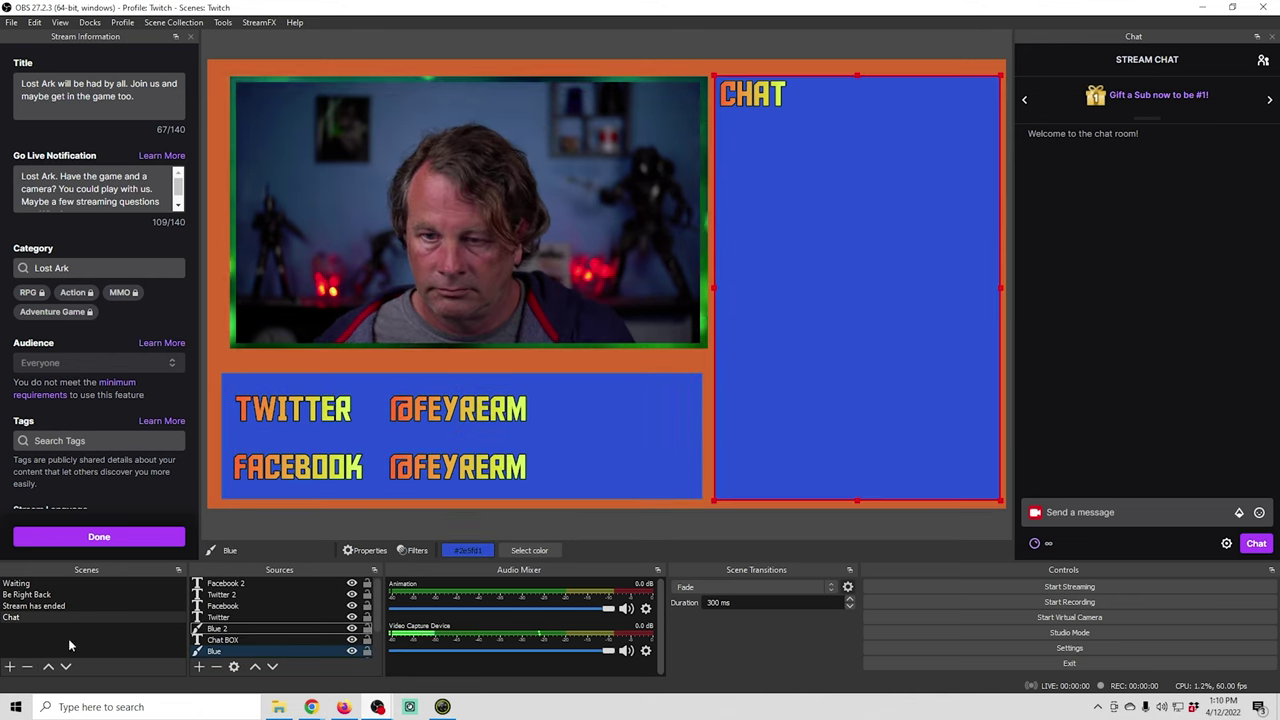
Step: Create a new scene named 'Game'
left_click(10, 667)
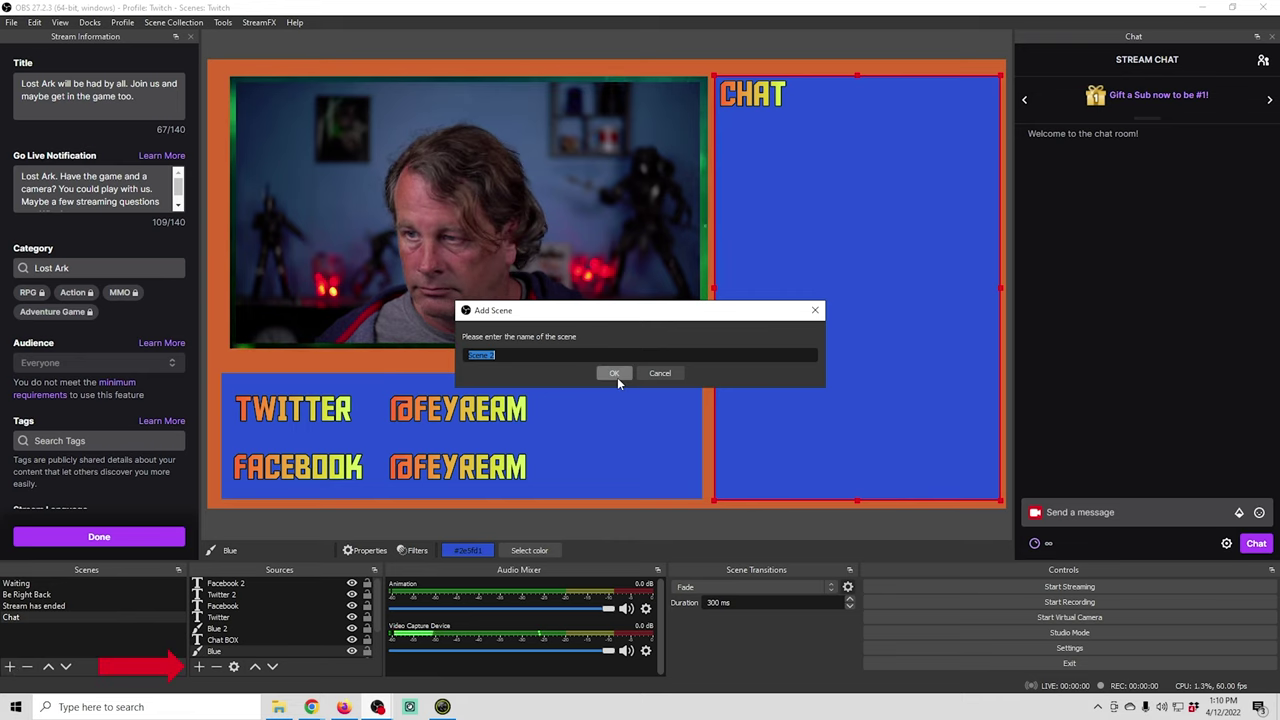
type("Game")
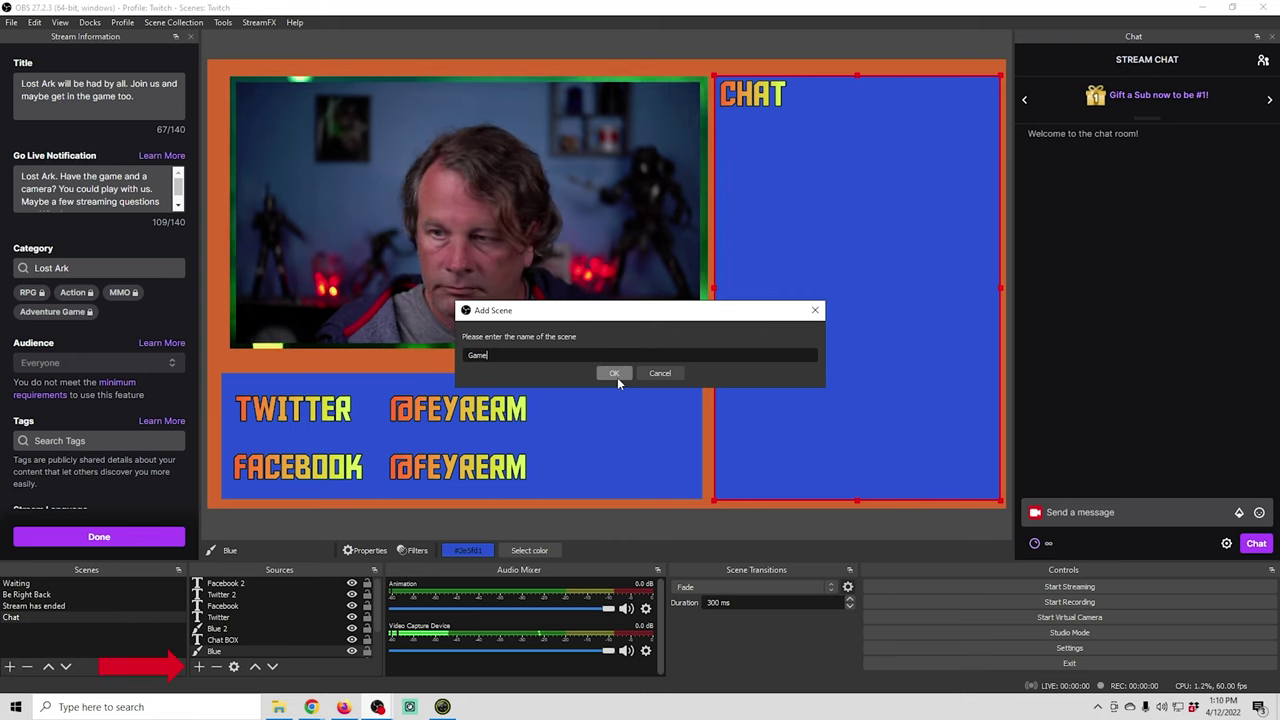
left_click(614, 373)
Step: Add the existing webcam capture and shrink it into a small bottom-left box
left_click(197, 668)
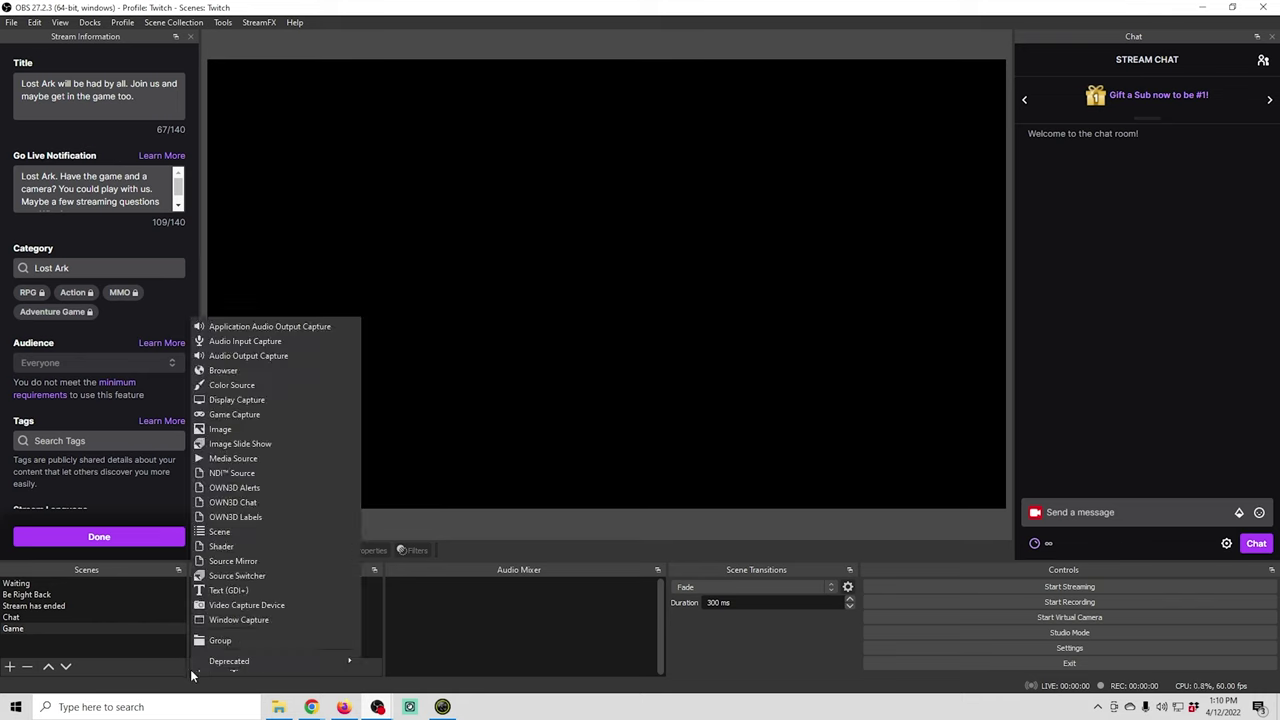
left_click(255, 604)
left_click(570, 312)
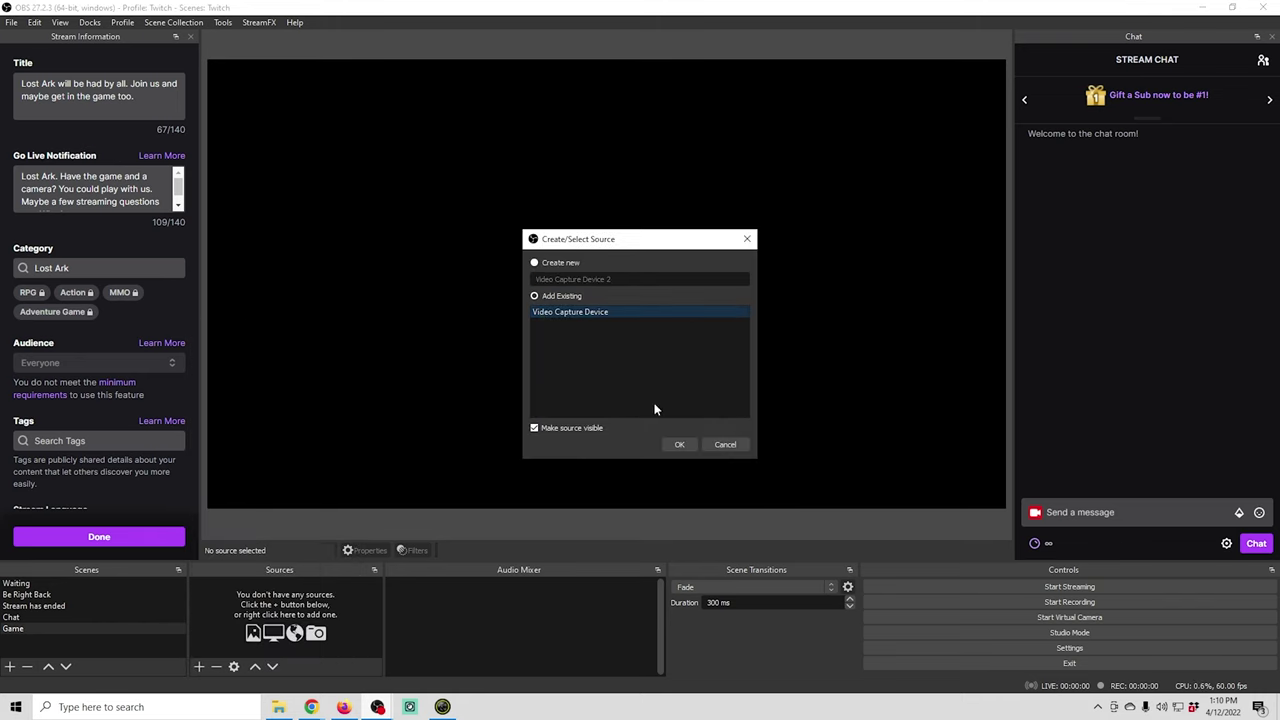
left_click(679, 444)
left_click_drag(544, 436, 385, 408)
left_click_drag(293, 472, 312, 461)
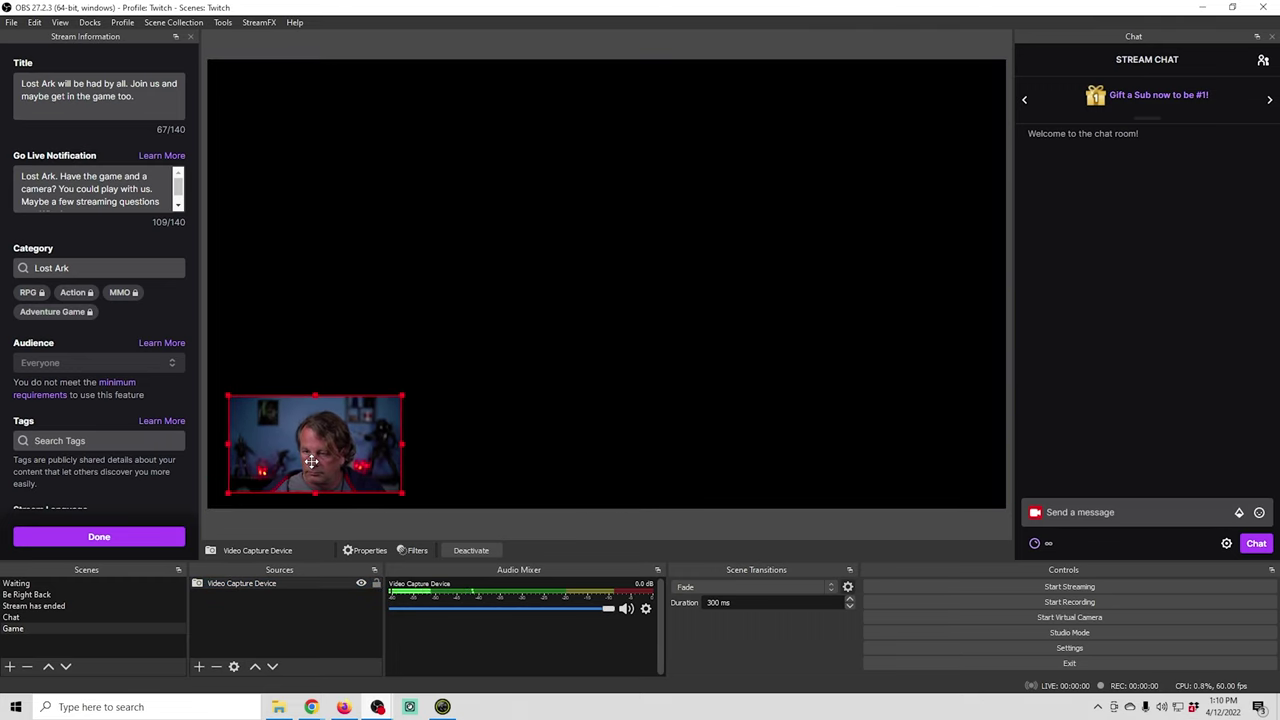
Step: Add a game capture source named 'Lost Ark' with its default settings
left_click(199, 667)
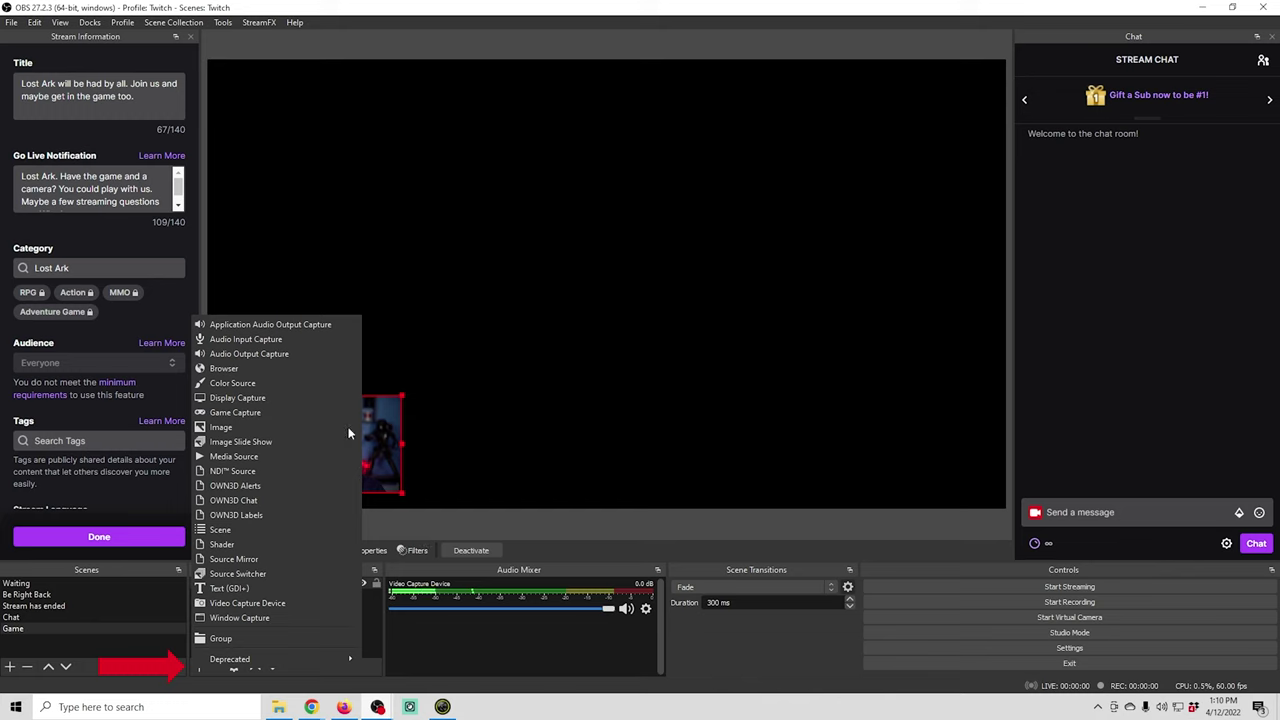
left_click(242, 414)
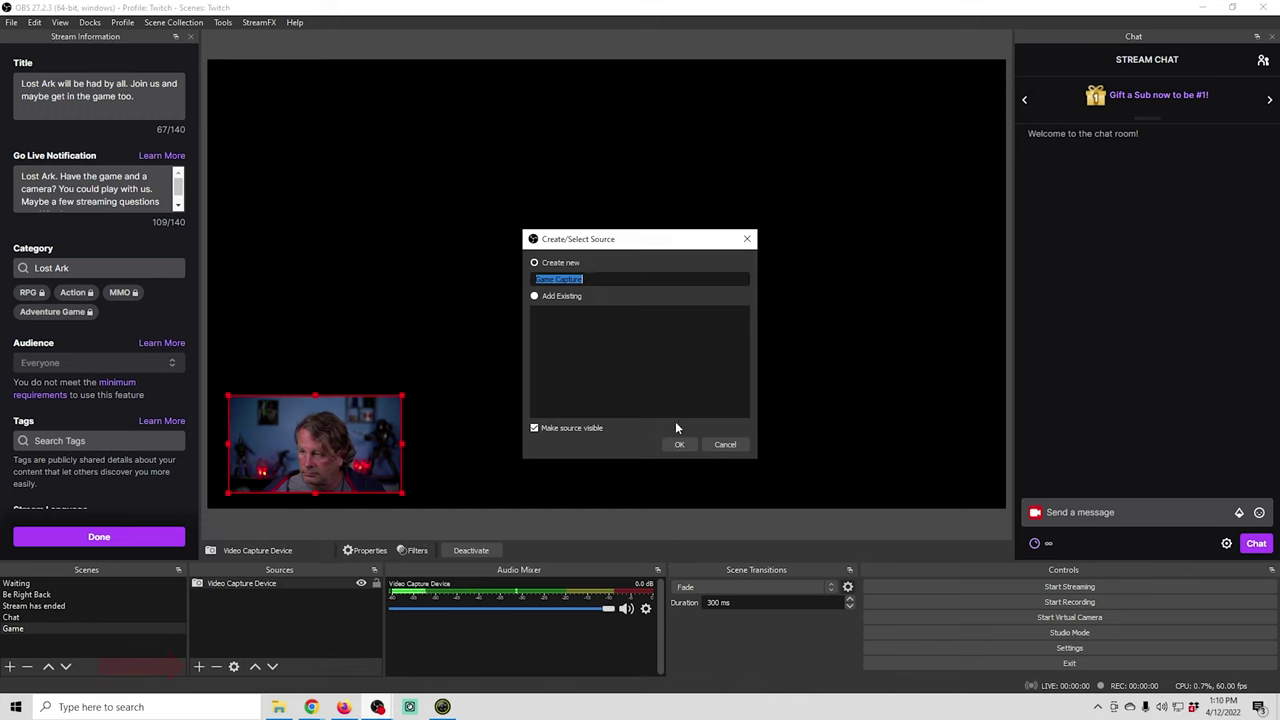
type("Lost Ark")
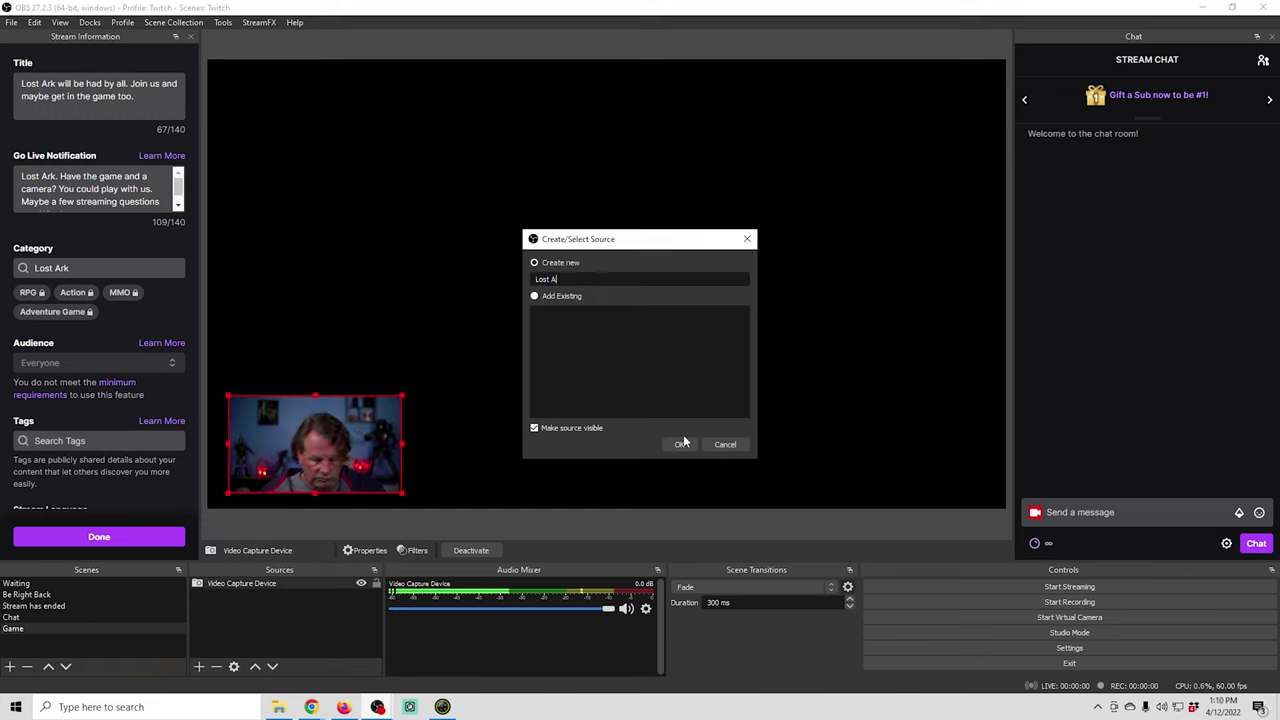
left_click(678, 445)
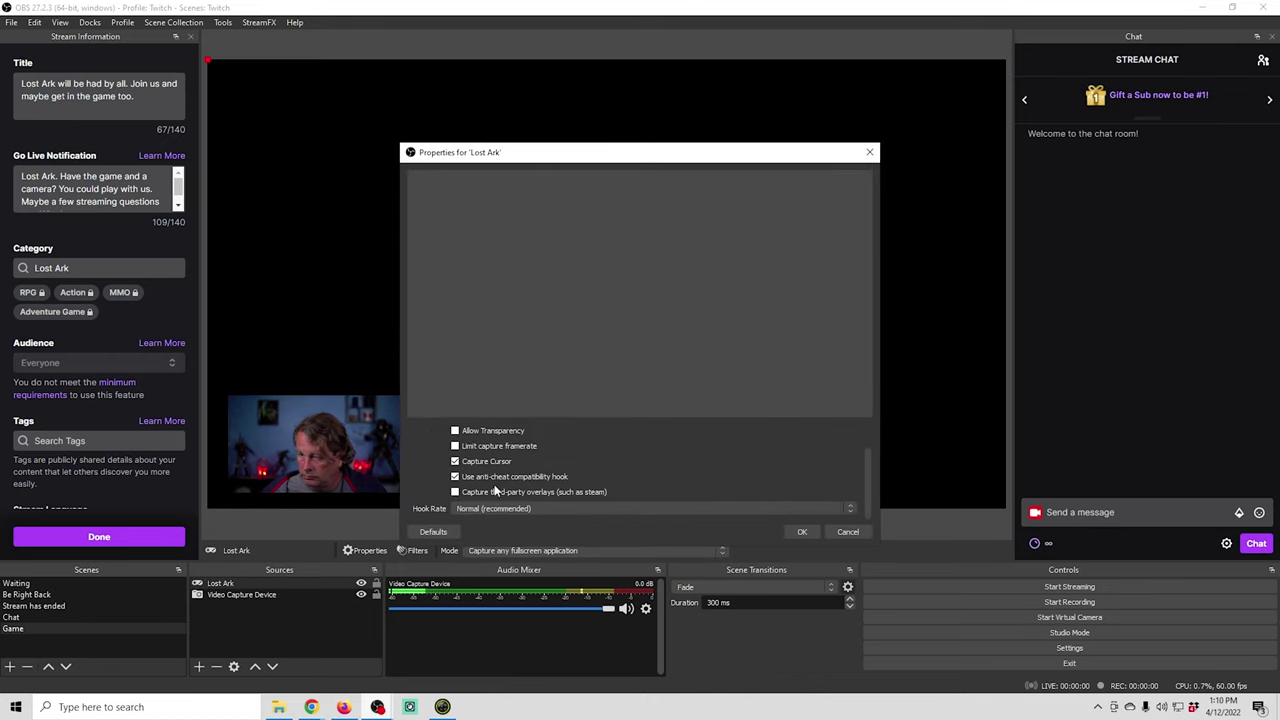
left_click(802, 532)
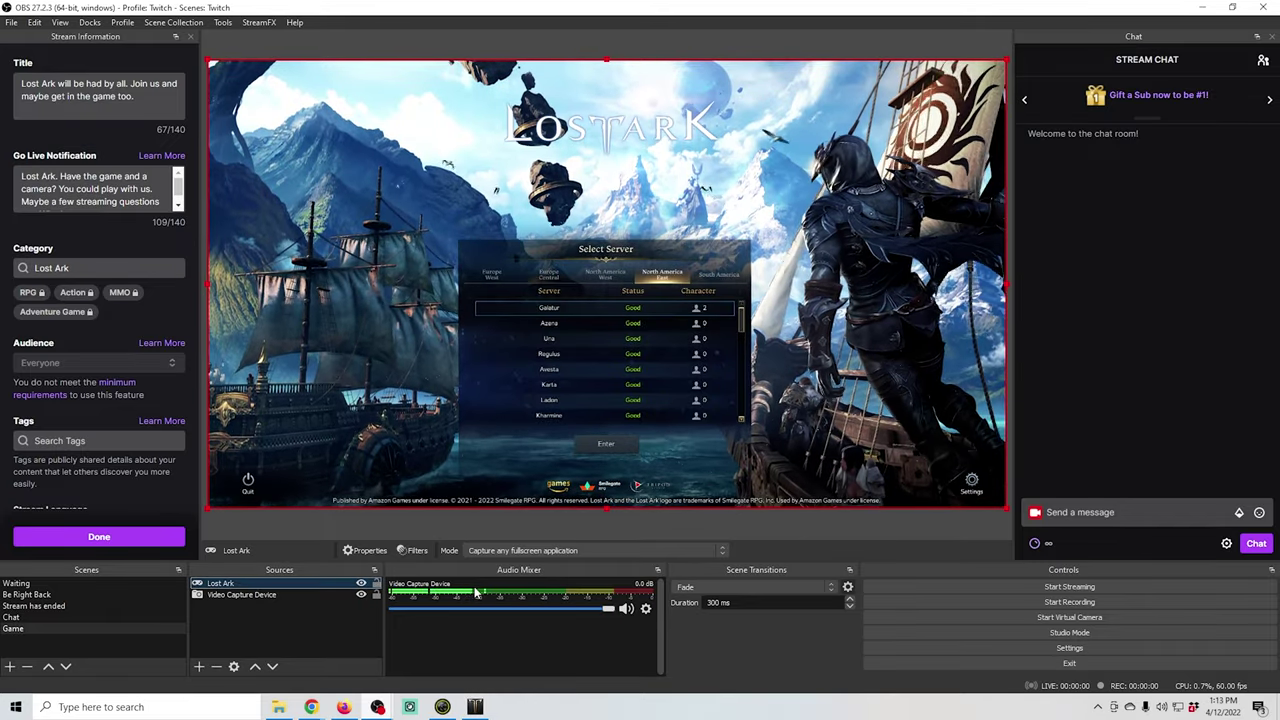
Step: Add a 'Game Audio' output capture on Headset Earphone (Zone Wireless Plus) and layer Lost Ark beneath the webcam
left_click(198, 666)
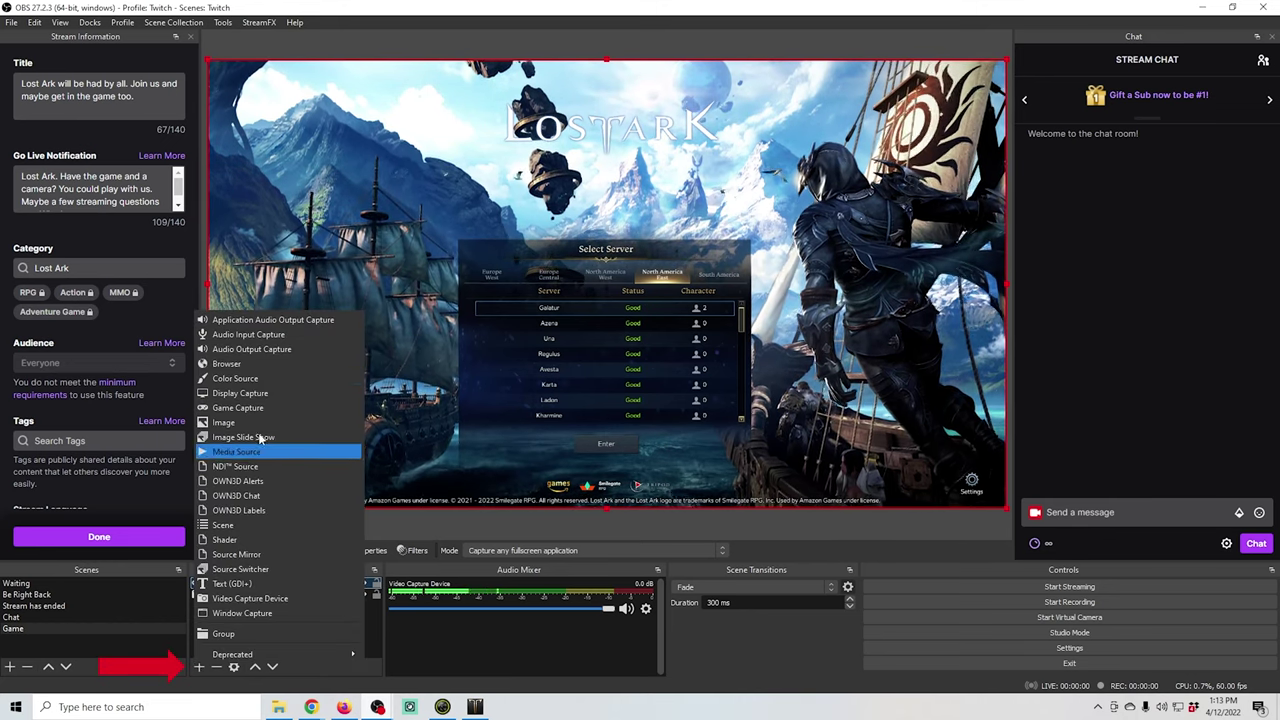
left_click(253, 350)
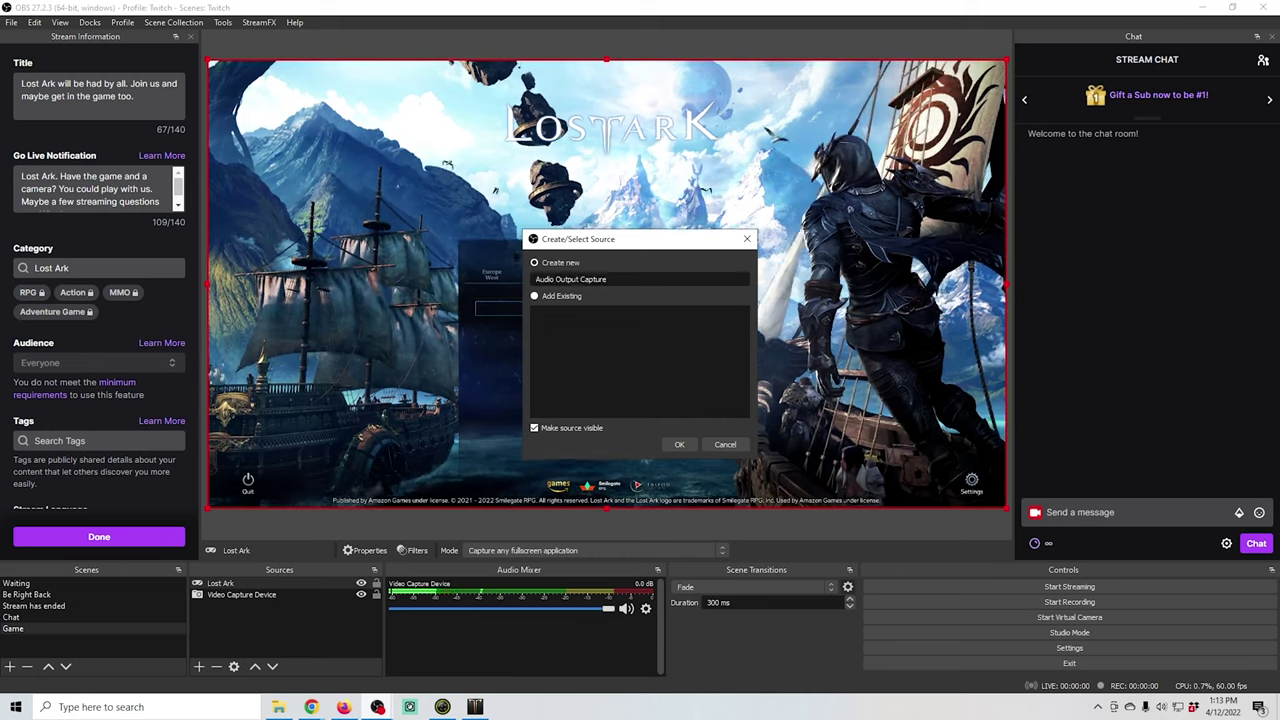
type("Game Audio")
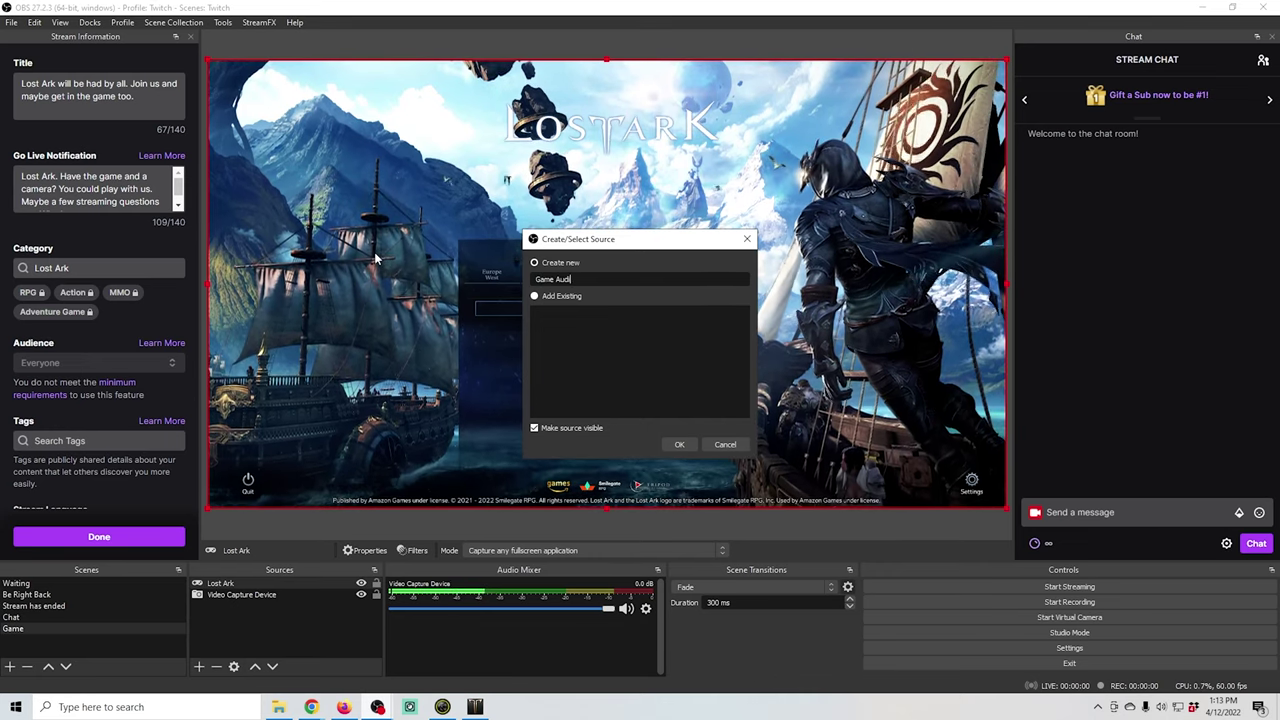
left_click(676, 445)
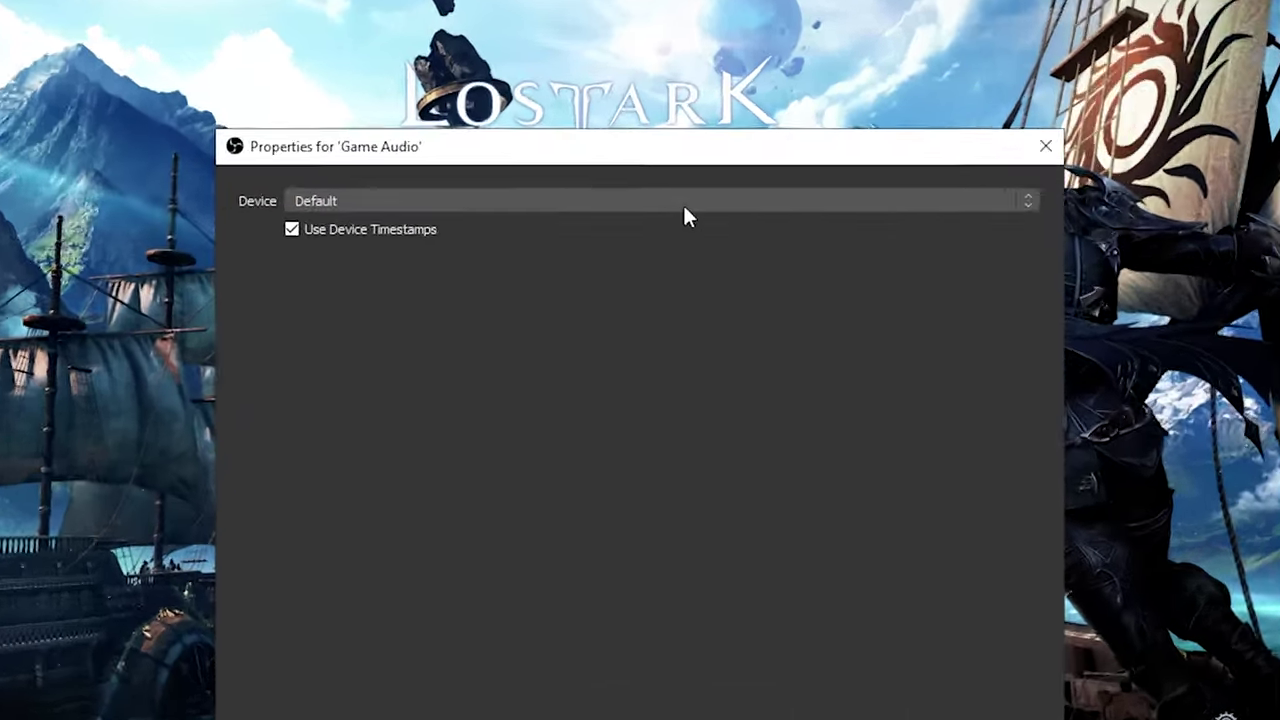
left_click(663, 196)
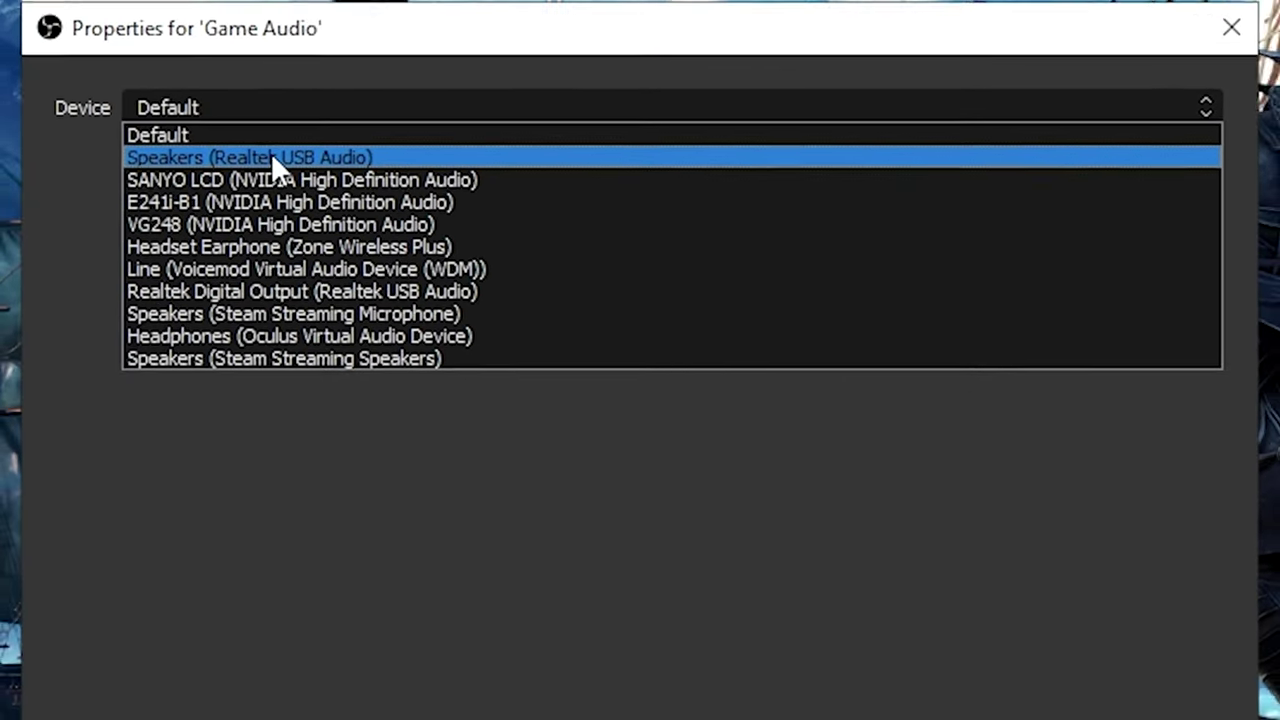
left_click(280, 246)
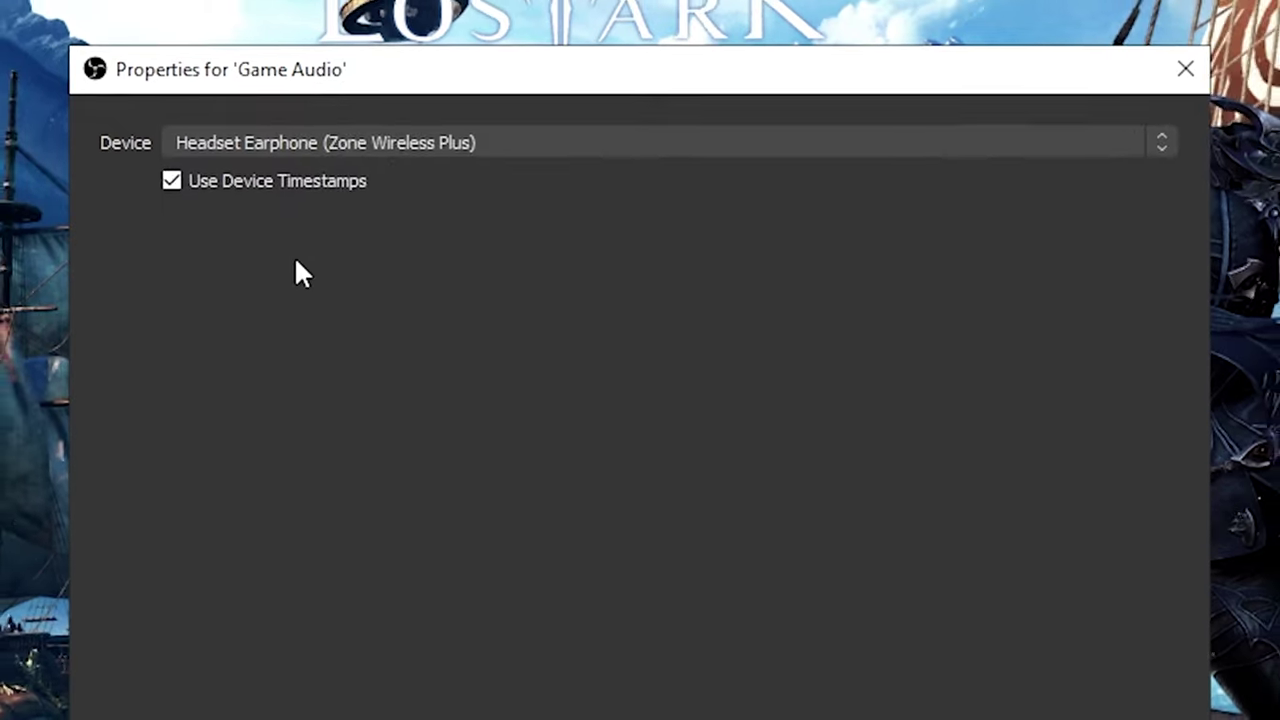
key("Return")
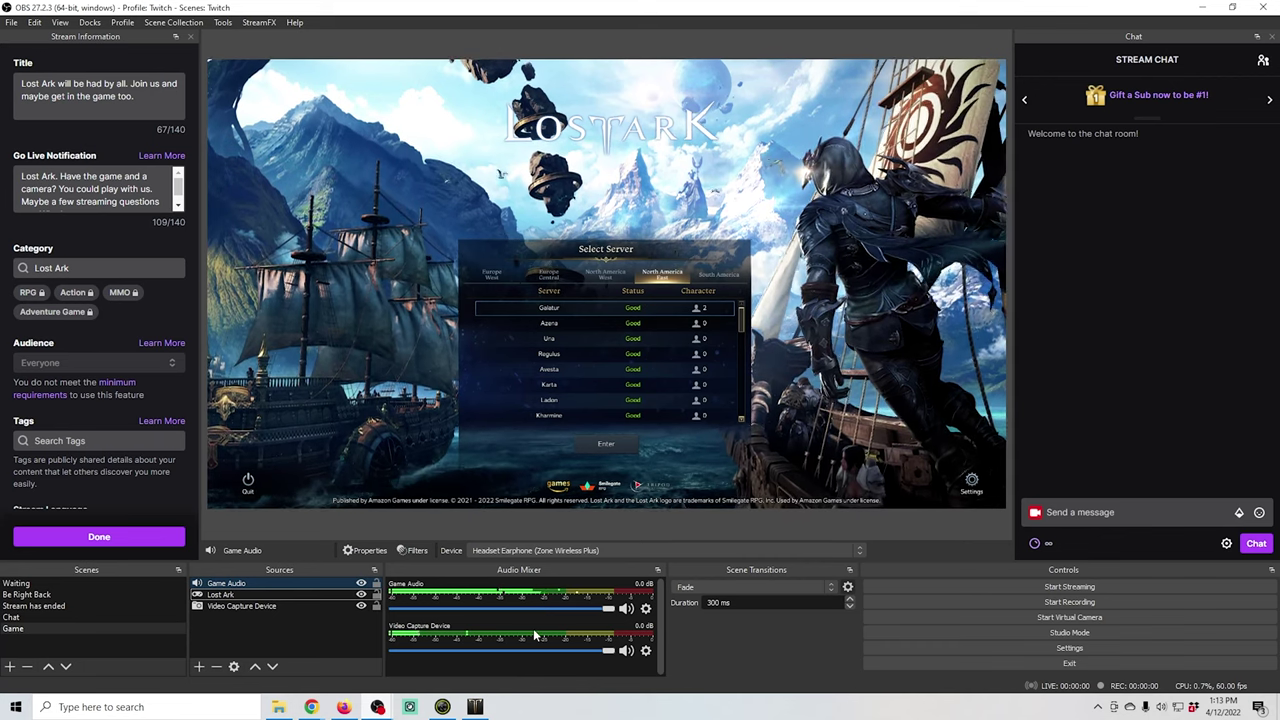
left_click_drag(272, 592, 277, 617)
left_click(199, 666)
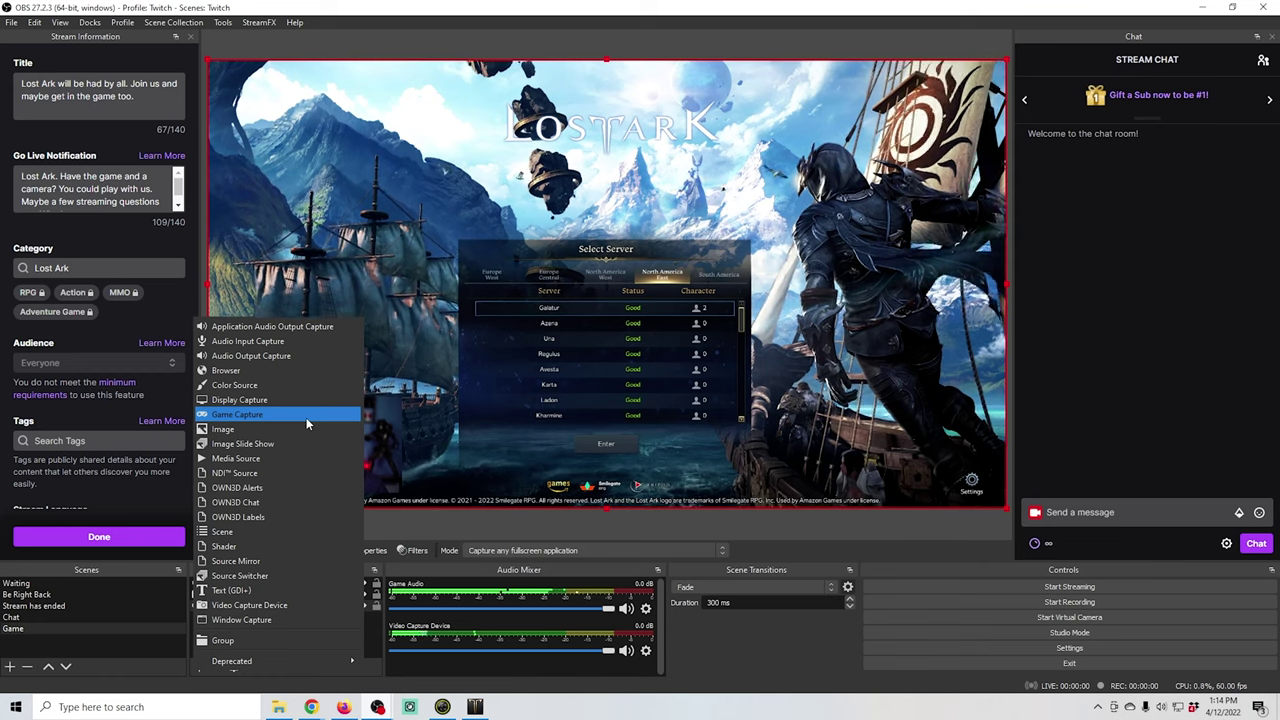
Step: Add the existing 'Blue' colour source to the Game scene
left_click(290, 385)
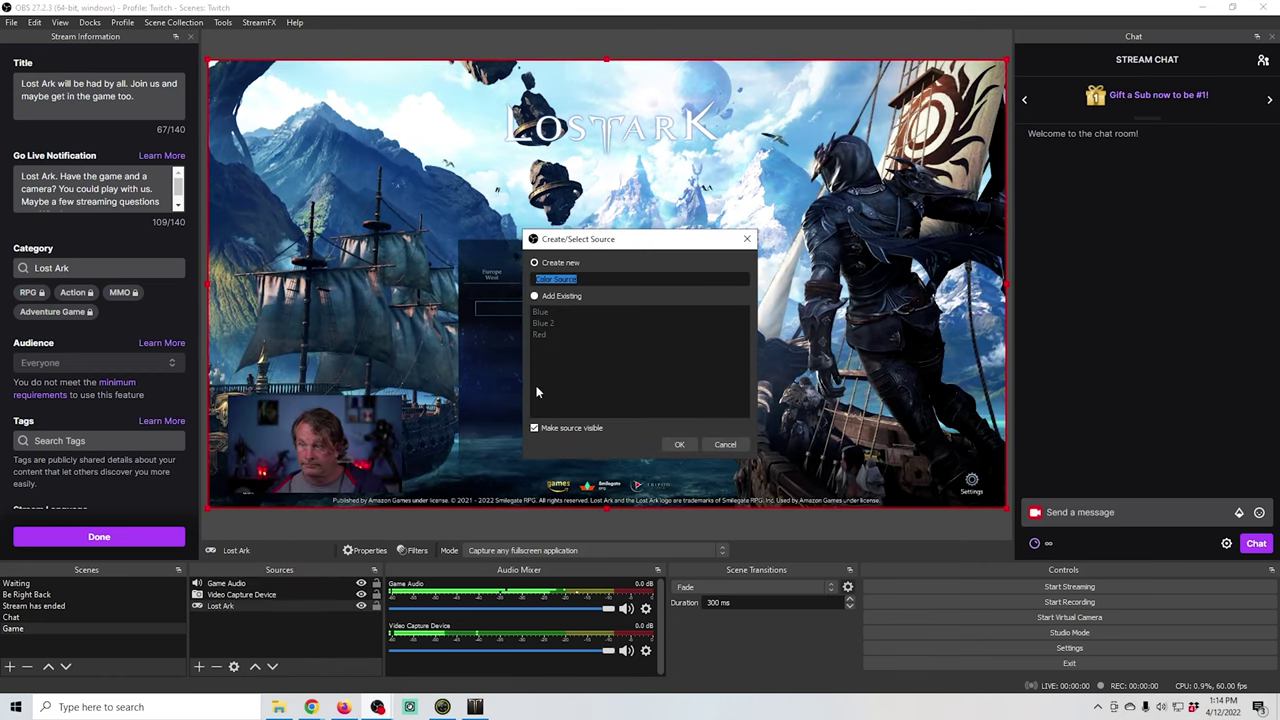
left_click(534, 296)
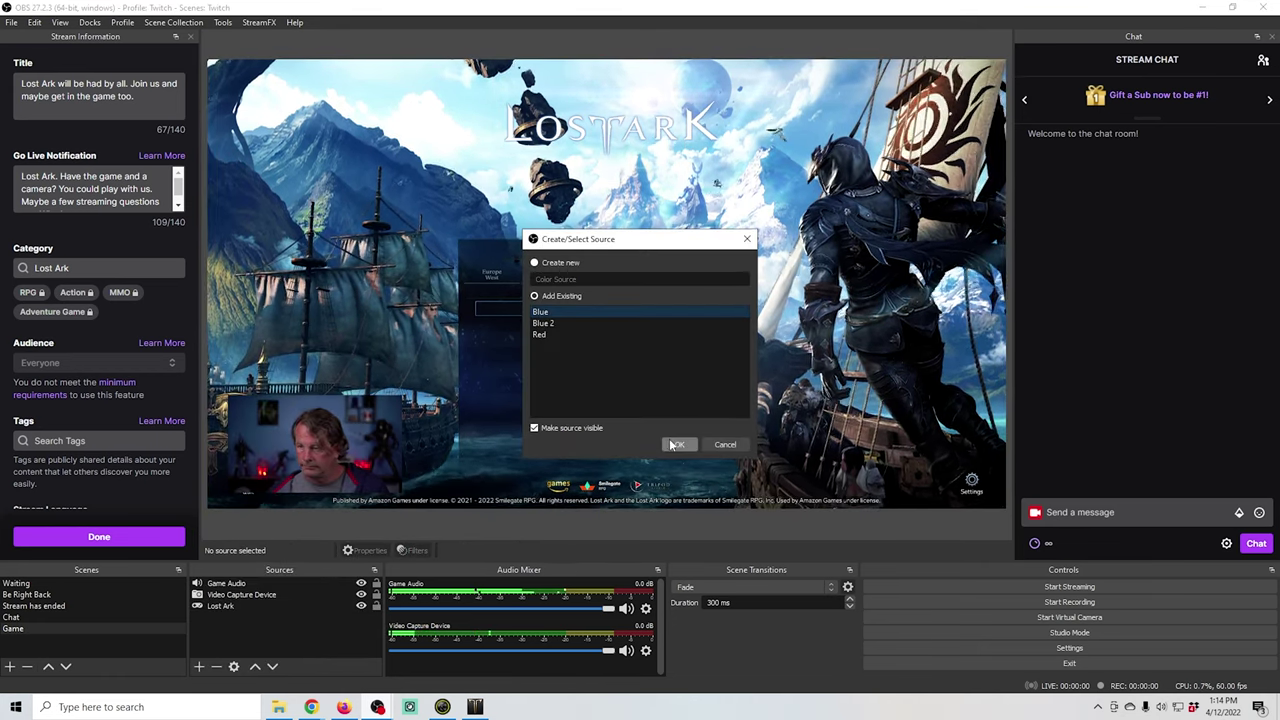
left_click(677, 444)
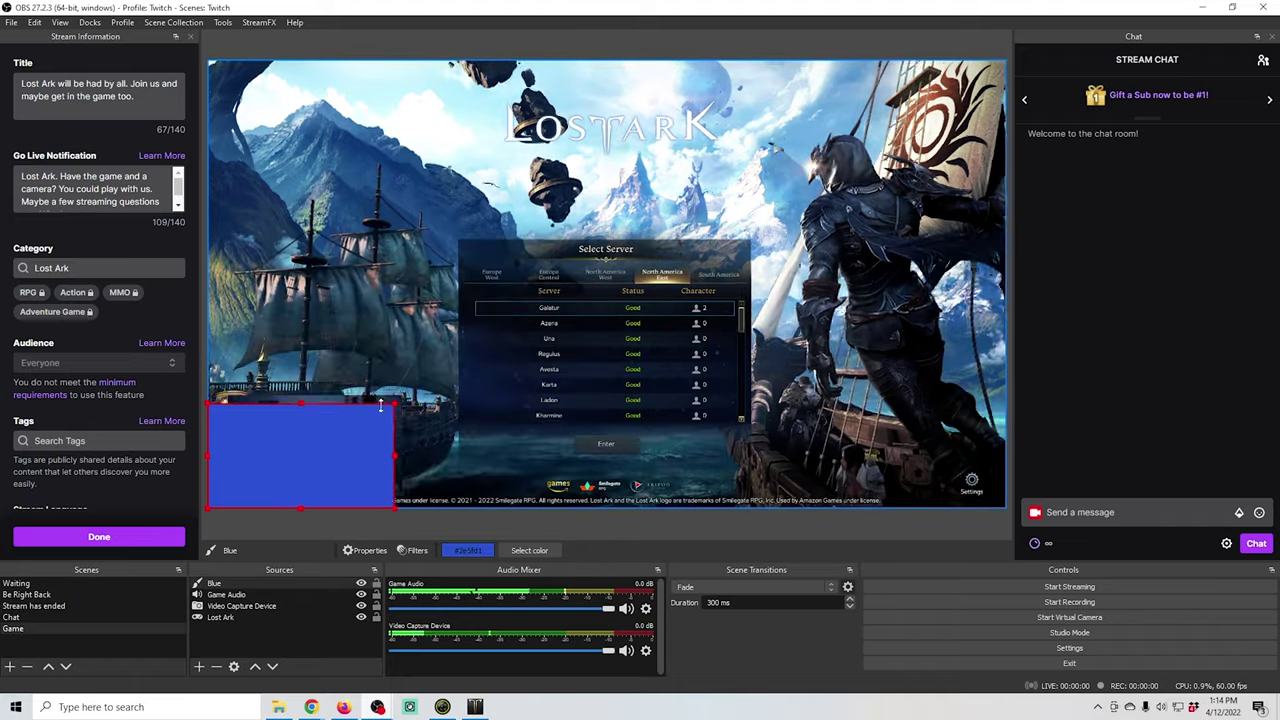
Step: Shrink the Blue box to the bottom-left behind the webcam, then display the Be Right Back scene
left_click_drag(335, 425, 354, 428)
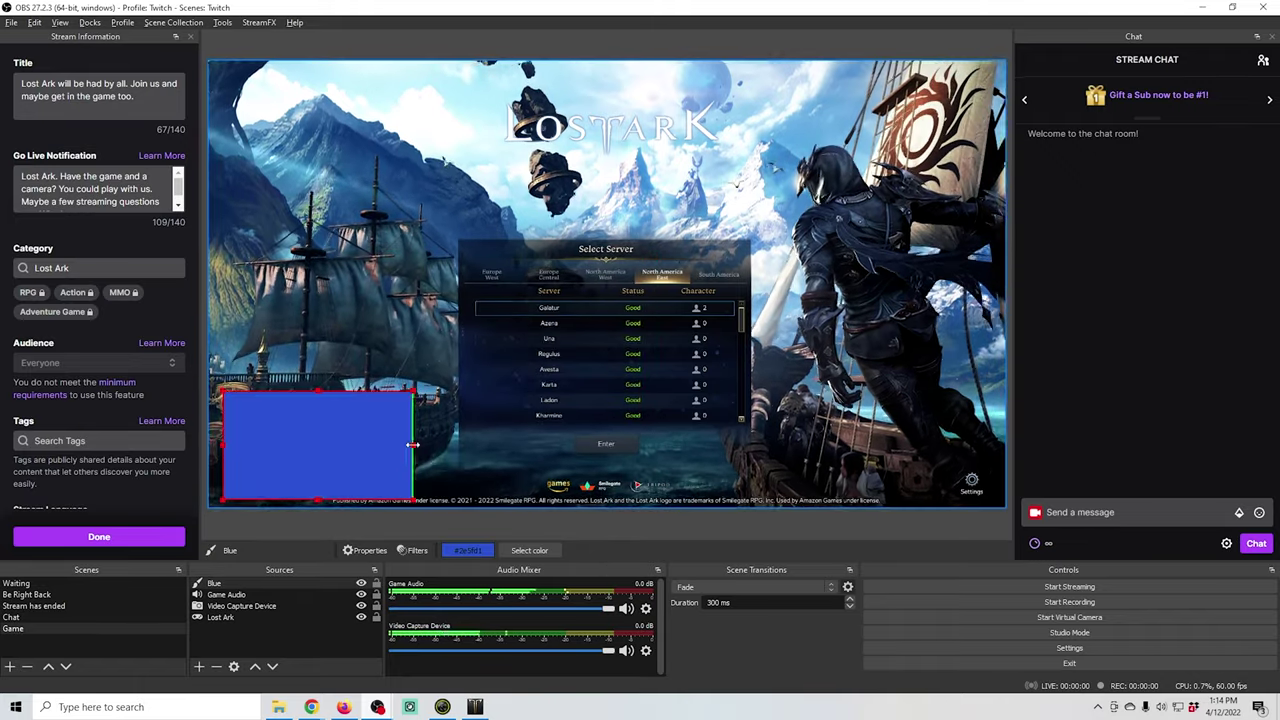
left_click_drag(283, 582, 283, 607)
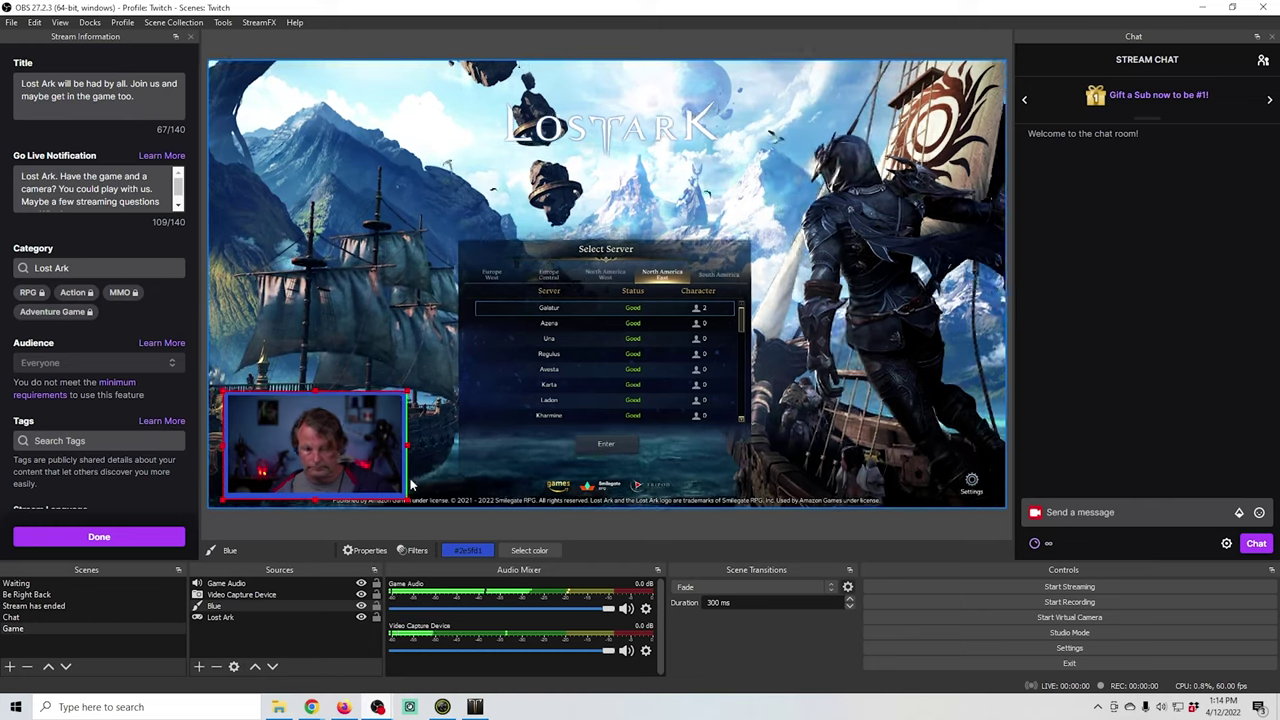
left_click(64, 584)
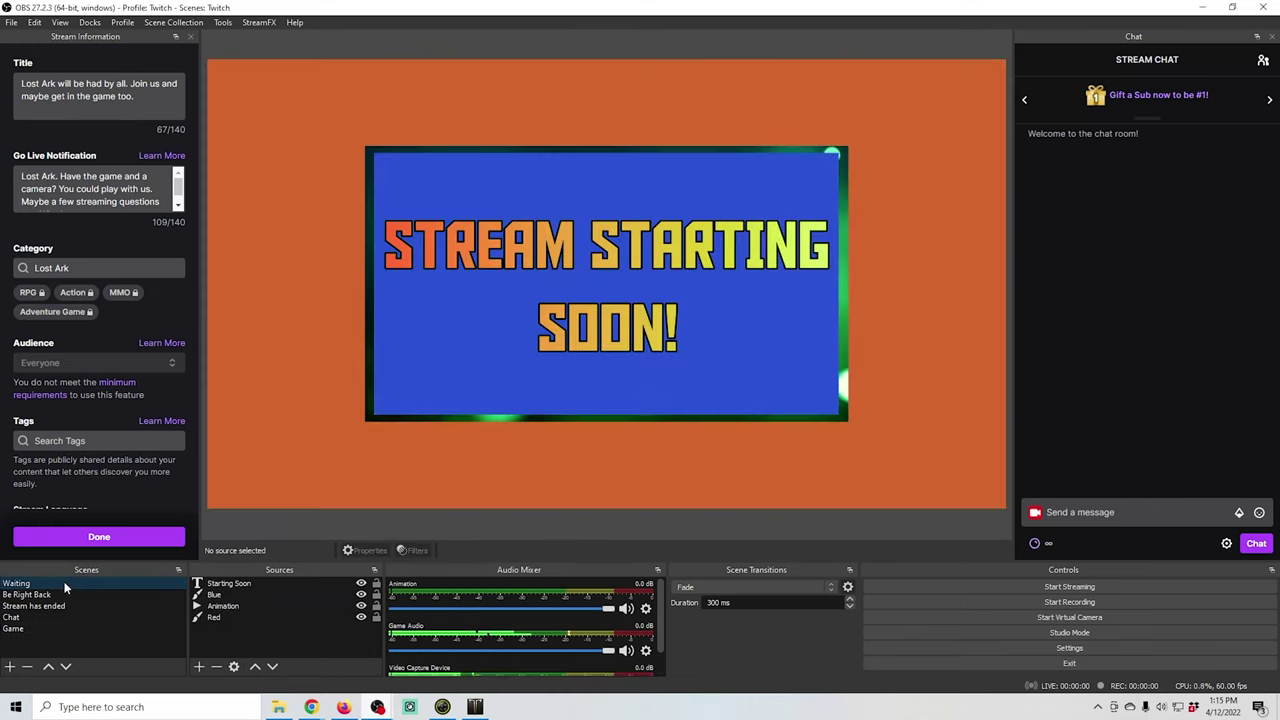
left_click(61, 595)
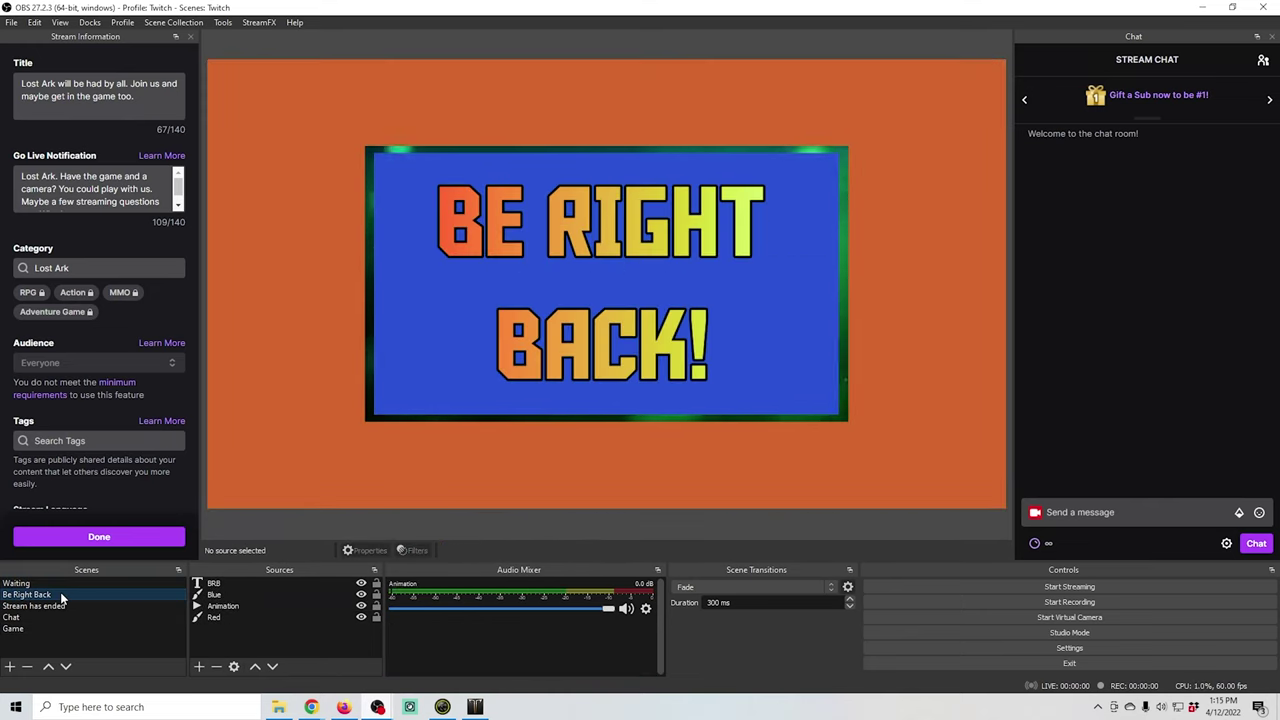